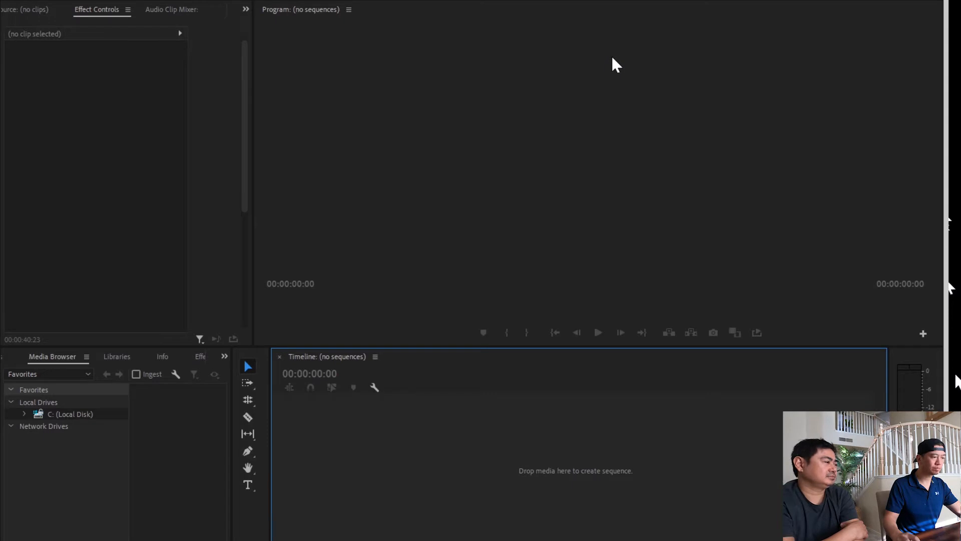
Fit the whole Airdna for Vegas sequence in the timeline view and return the playhead to the start.
click(612, 55)
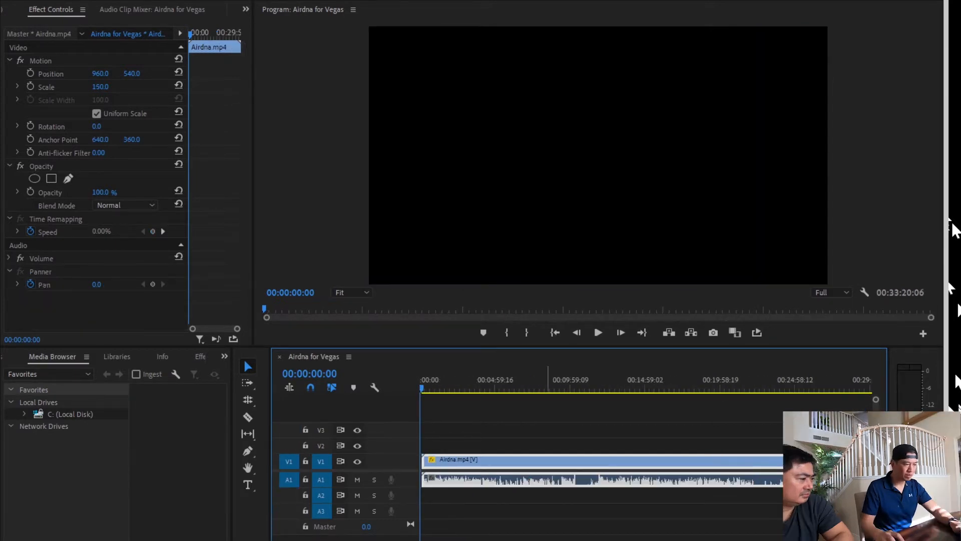
key(backslash)
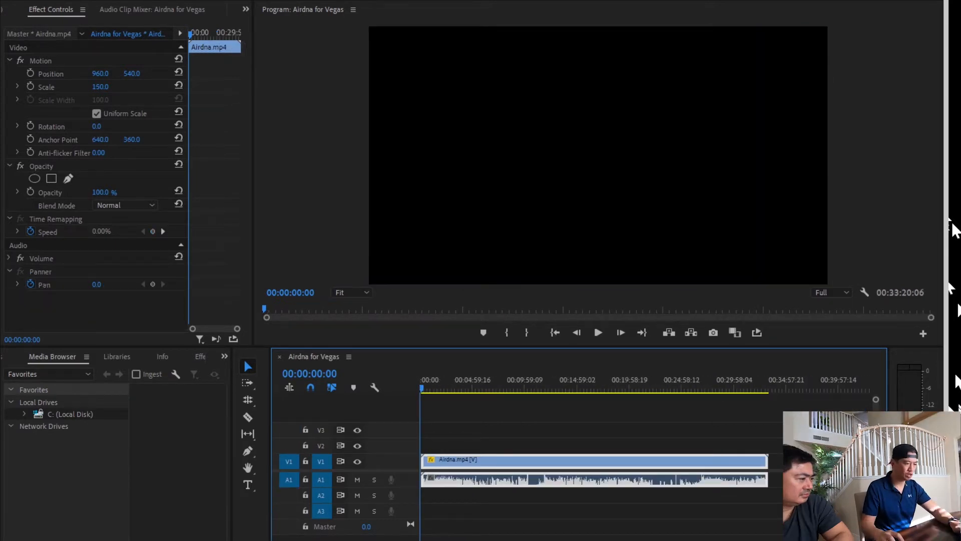
click(454, 380)
mouse_move(454, 388)
mouse_down()
mouse_move(609, 387)
mouse_move(441, 388)
mouse_up()
key(Home)
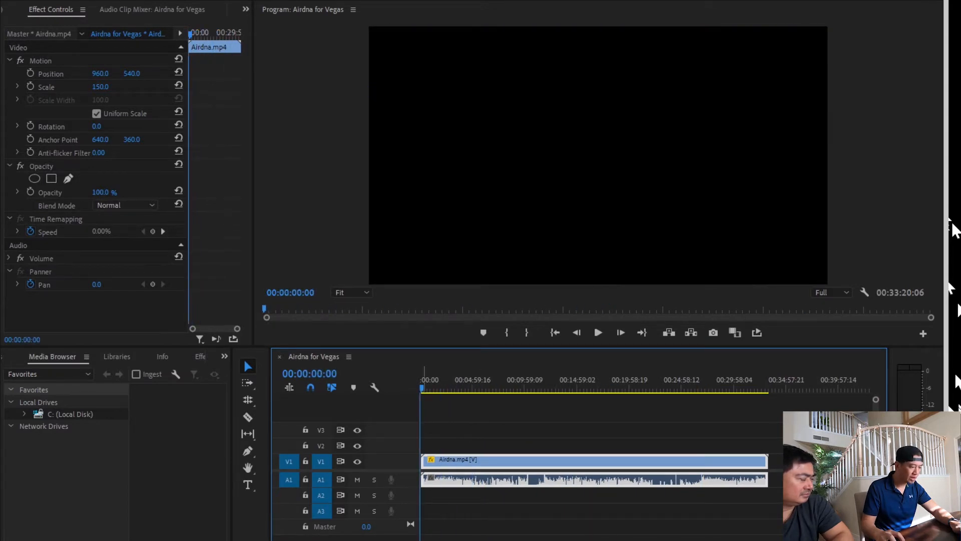
Enlarge the timeline area and increase the heights of the Video 1 and Audio 1 tracks.
drag(350, 487, 350, 510)
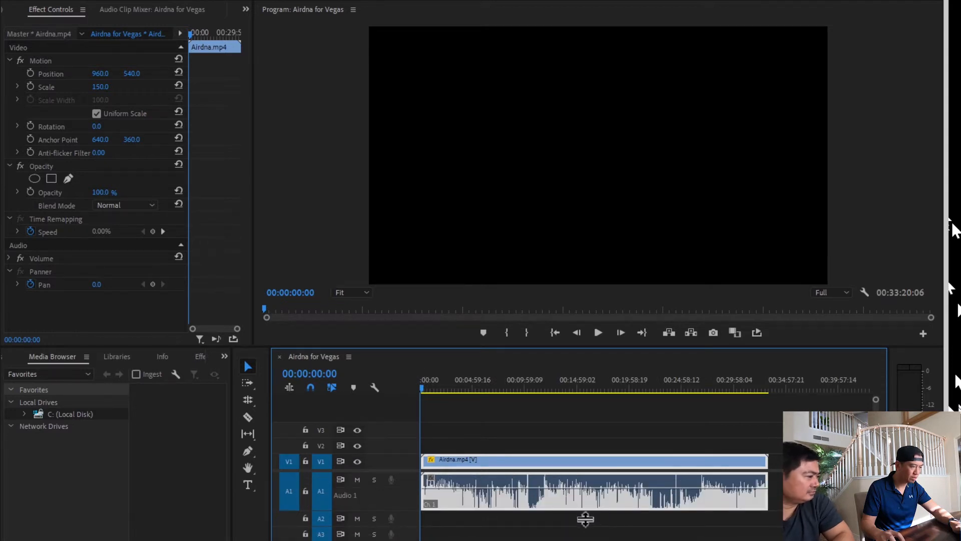
drag(390, 347, 381, 233)
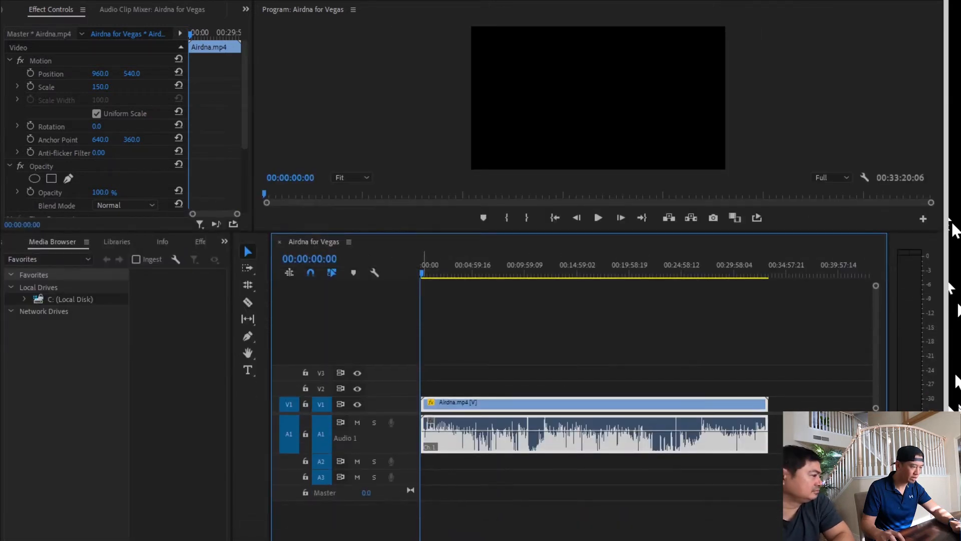
drag(232, 351, 129, 351)
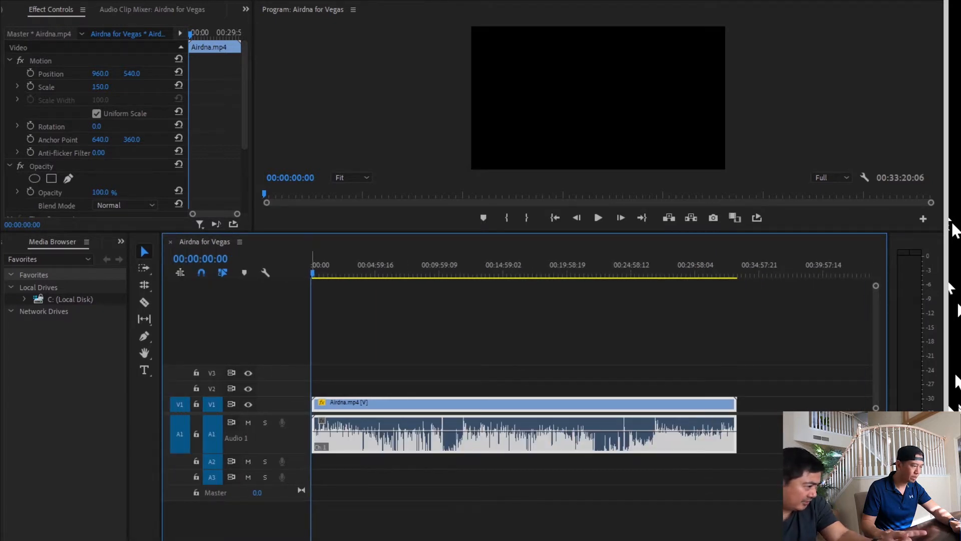
drag(287, 396, 286, 355)
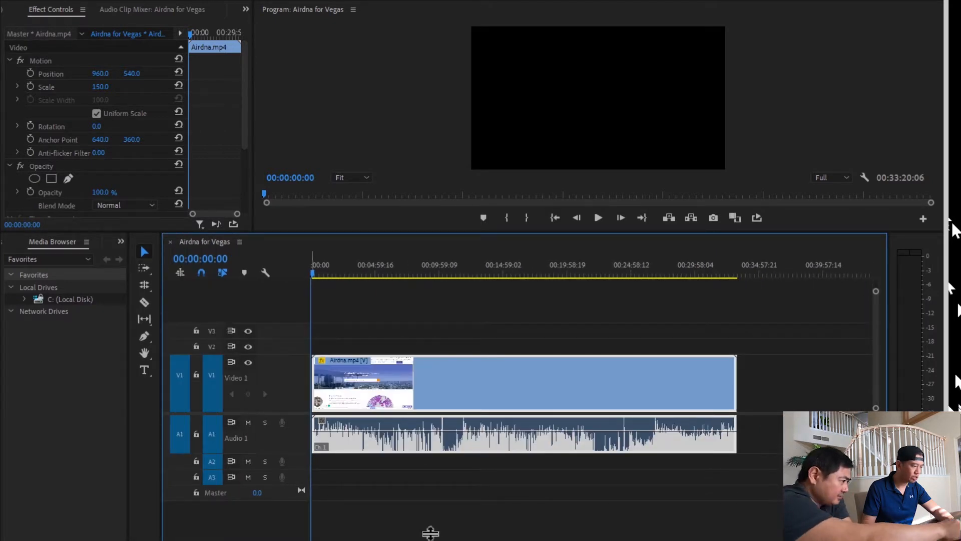
drag(431, 533, 424, 489)
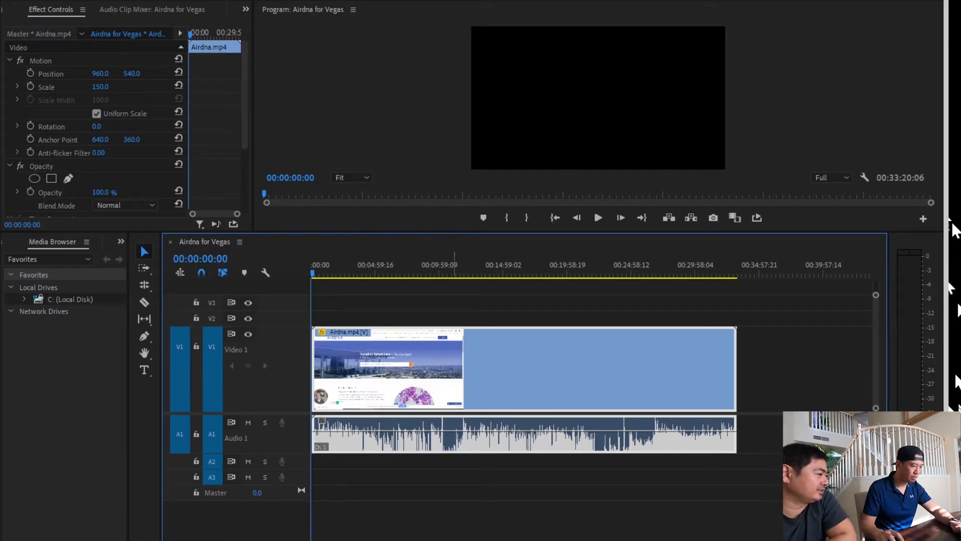
drag(286, 453, 286, 491)
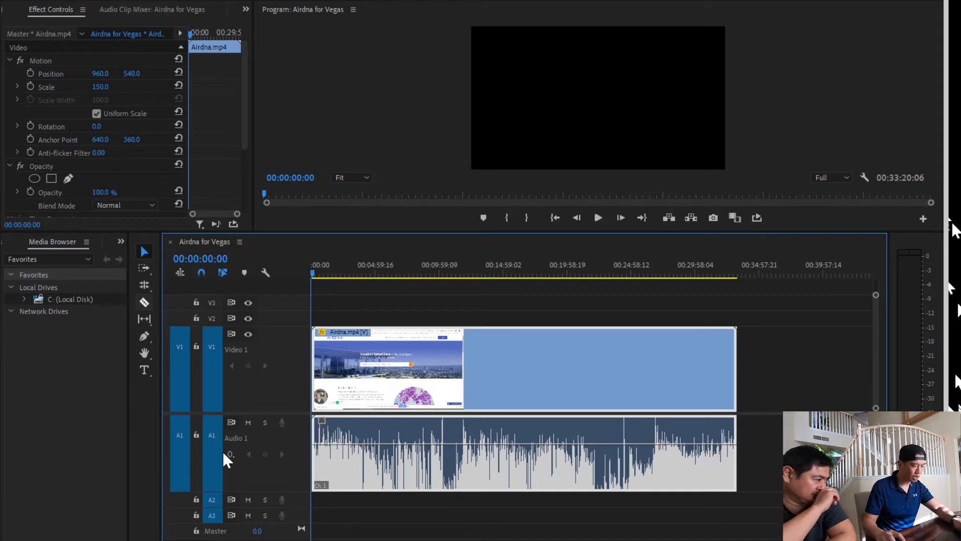
Locate the silent stretch in the Audio 1 waveform near 00:04:07 and play through it up to about 00:04:10:17.
key(c)
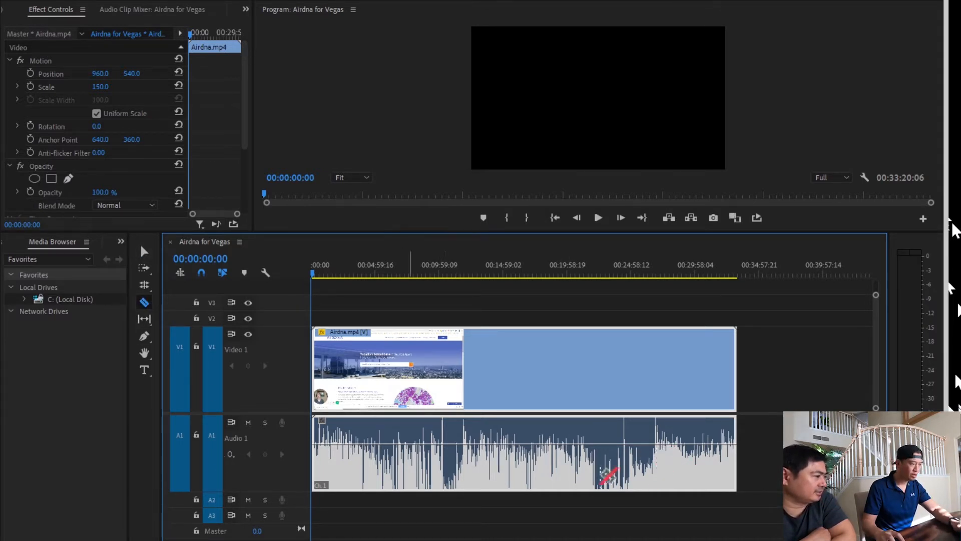
mouse_move(316, 274)
mouse_down()
mouse_move(396, 273)
mouse_move(347, 273)
mouse_move(371, 273)
mouse_up()
key(equal)
key(equal)
key(equal)
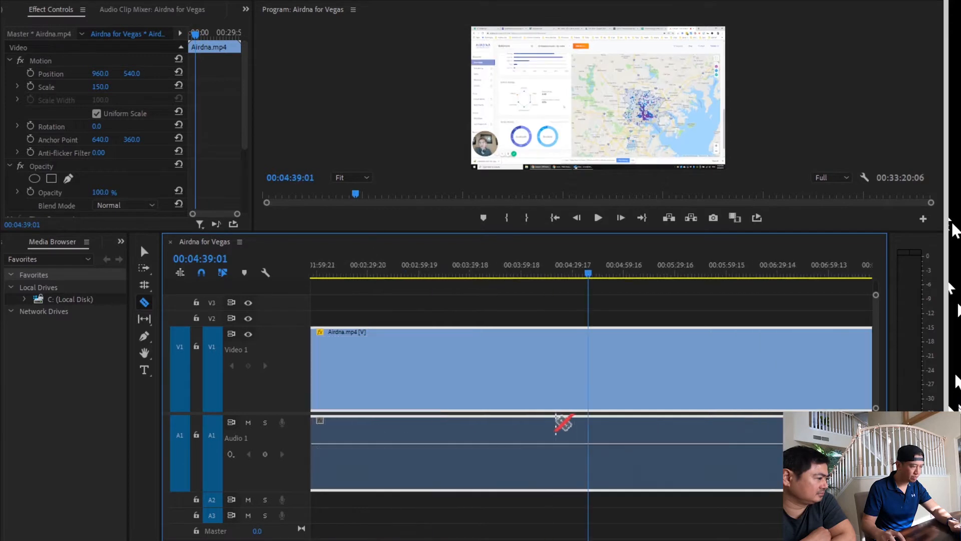
click(534, 273)
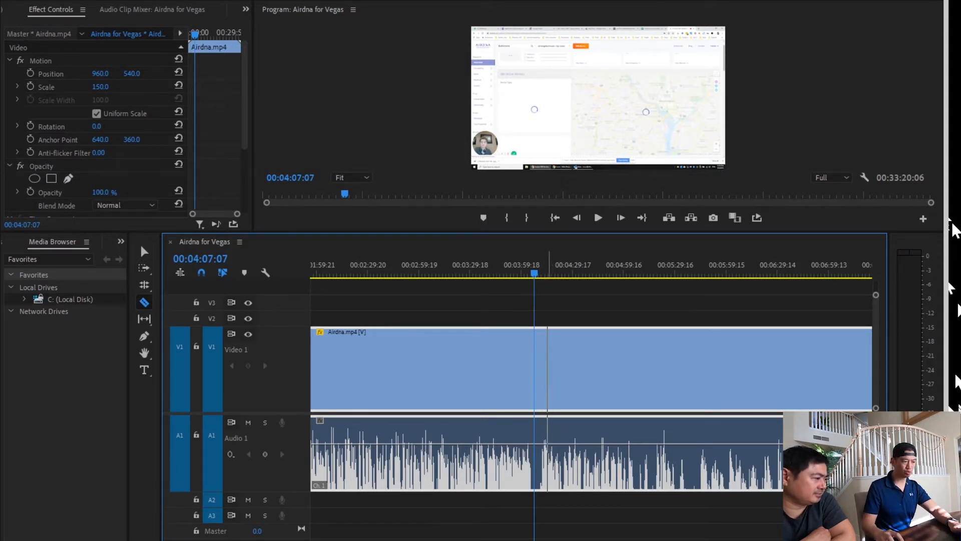
key(=)
mouse_move(588, 272)
mouse_down()
mouse_move(569, 271)
mouse_move(589, 272)
mouse_up()
key(space)
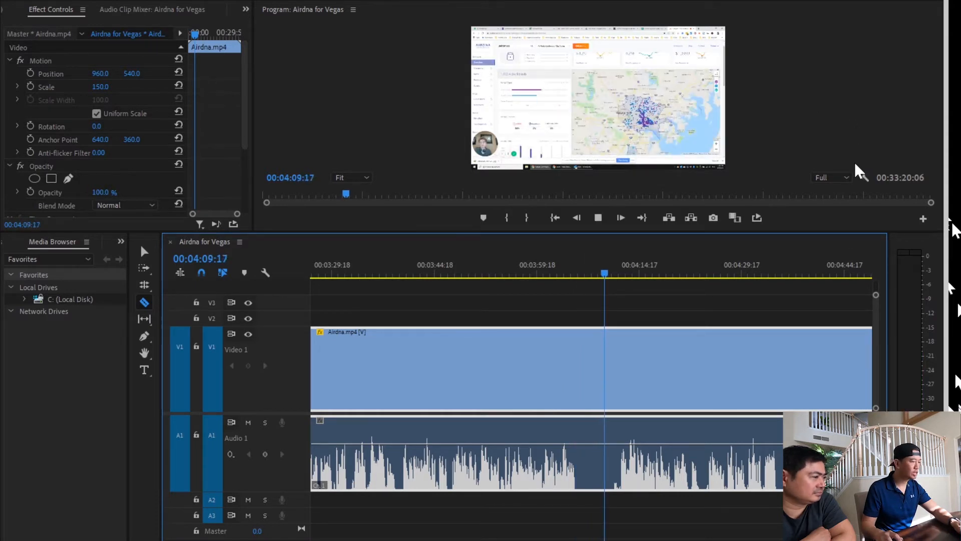
key(space)
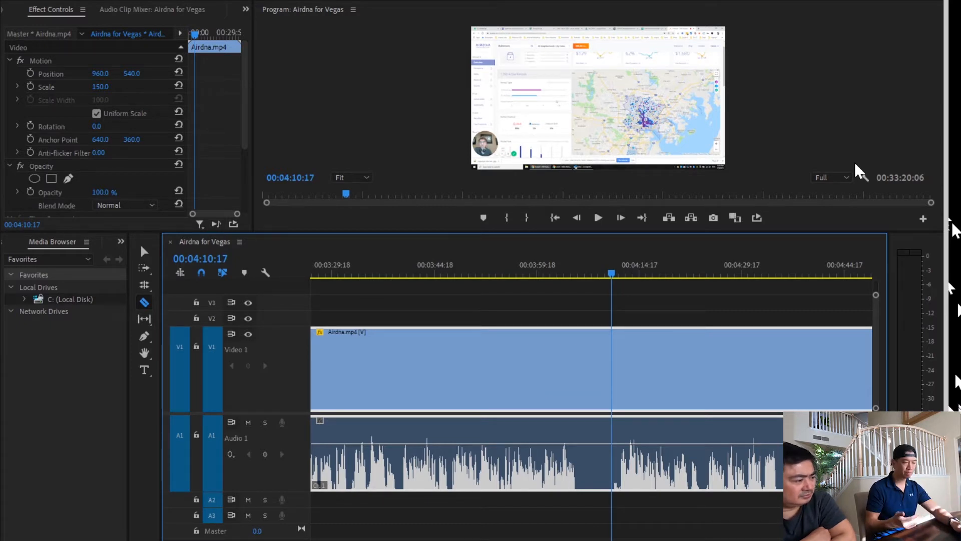
Split the Airdna.mp4 clip at 00:04:06:01, where the silent stretch begins.
click(592, 271)
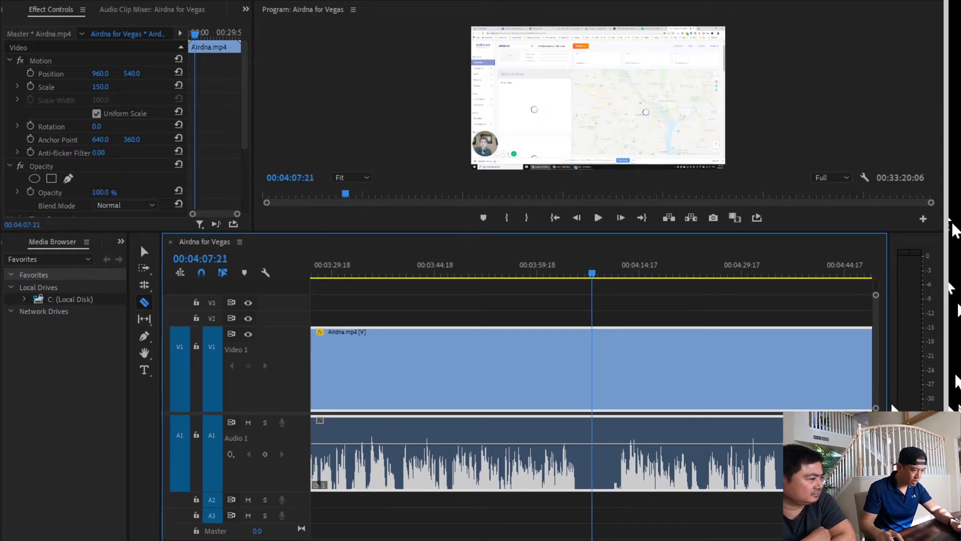
drag(592, 271, 579, 271)
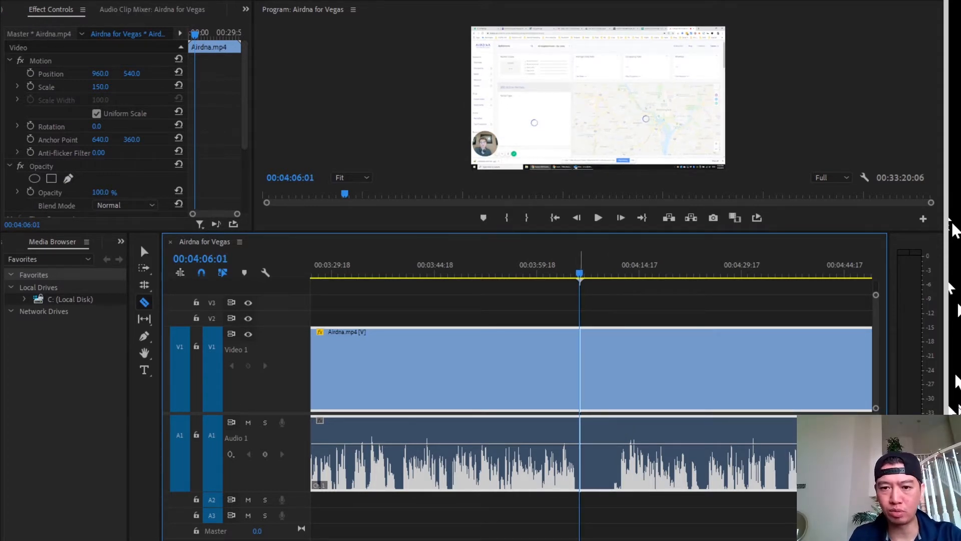
key(ctrl+k)
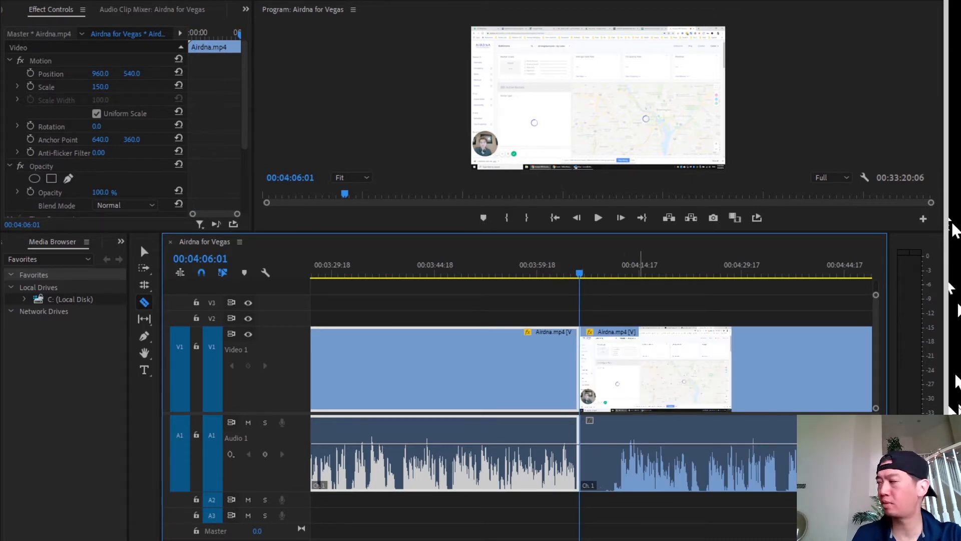
Move the clip part after the cut about 20 seconds later, leaving a gap behind the first part.
key(v)
key(minus)
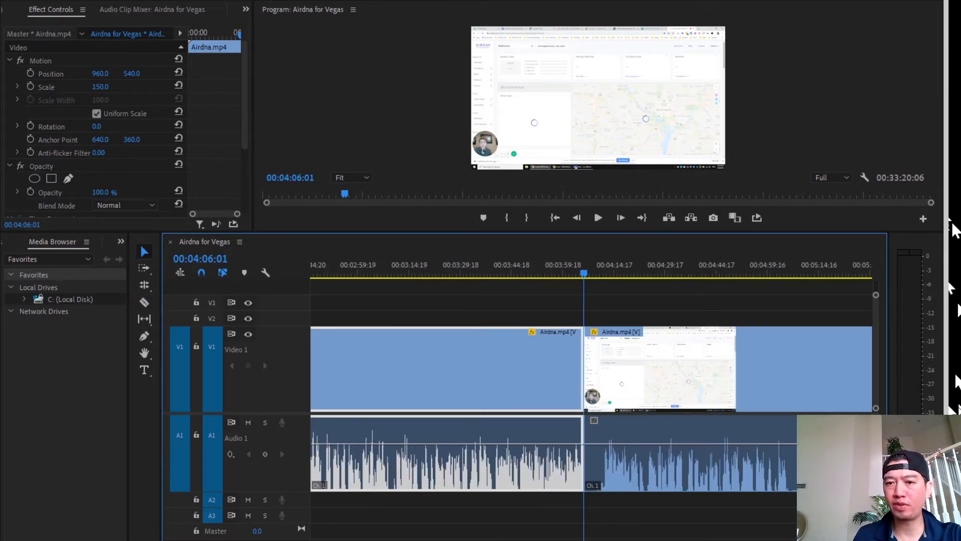
drag(626, 369, 696, 369)
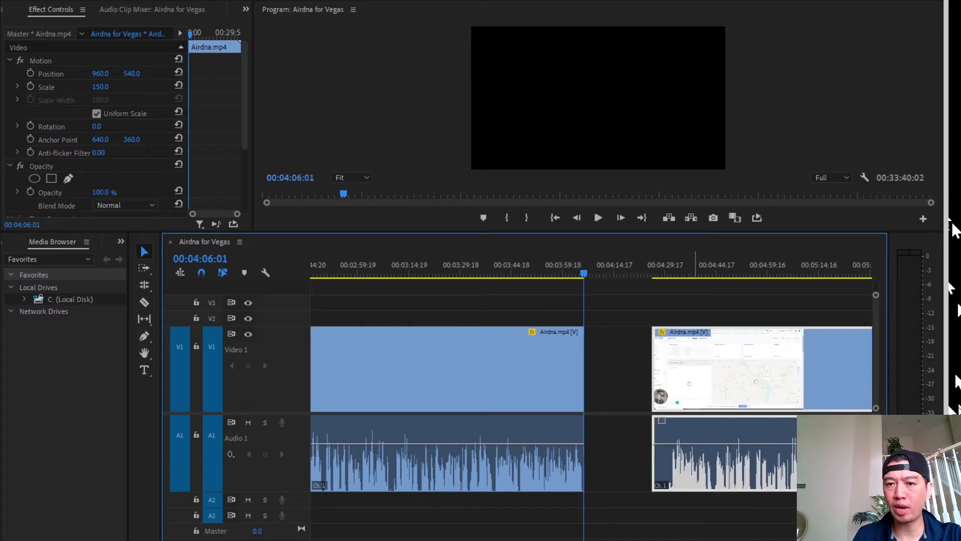
key(minus)
key(minus)
key(minus)
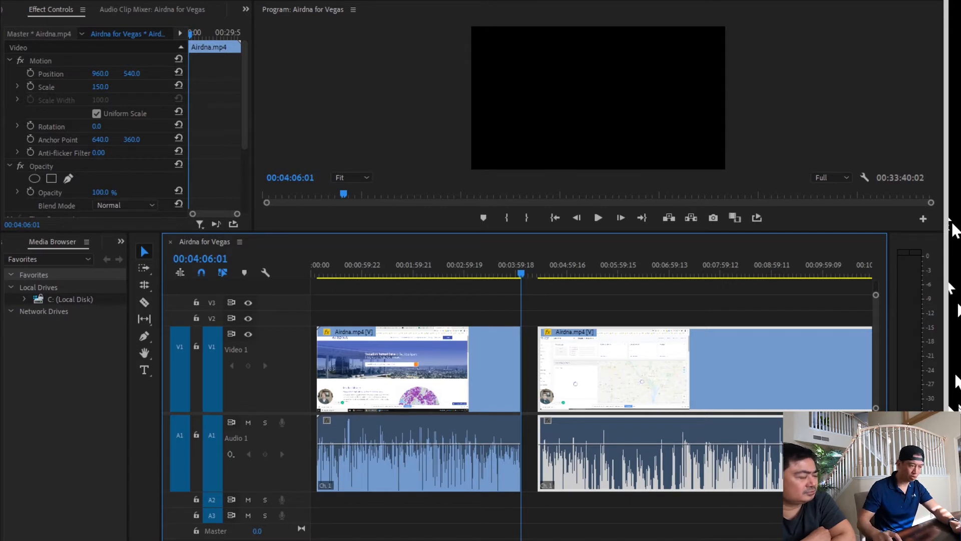
Close the empty gap between the two clip parts so the second part rejoins the first.
key(equal)
key(equal)
key(equal)
key(equal)
key(minus)
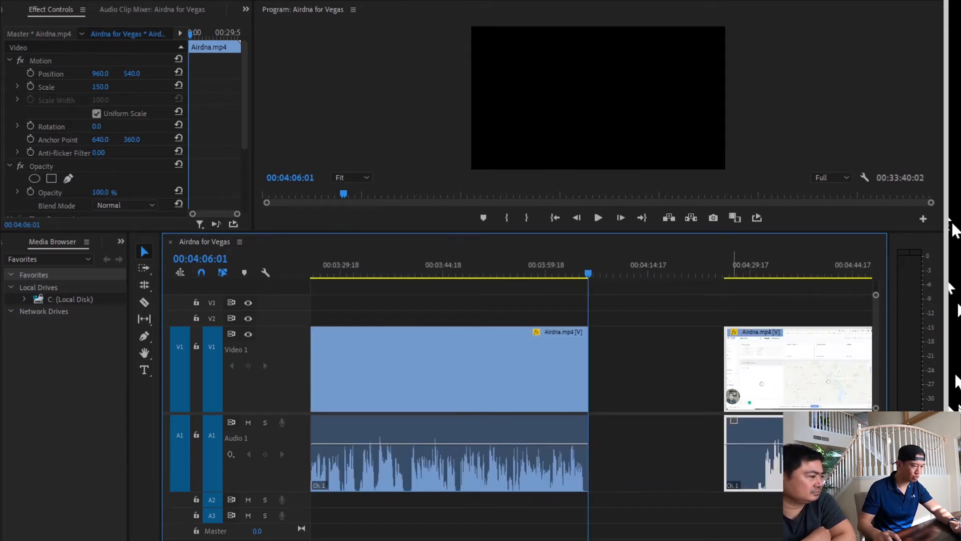
click(690, 369)
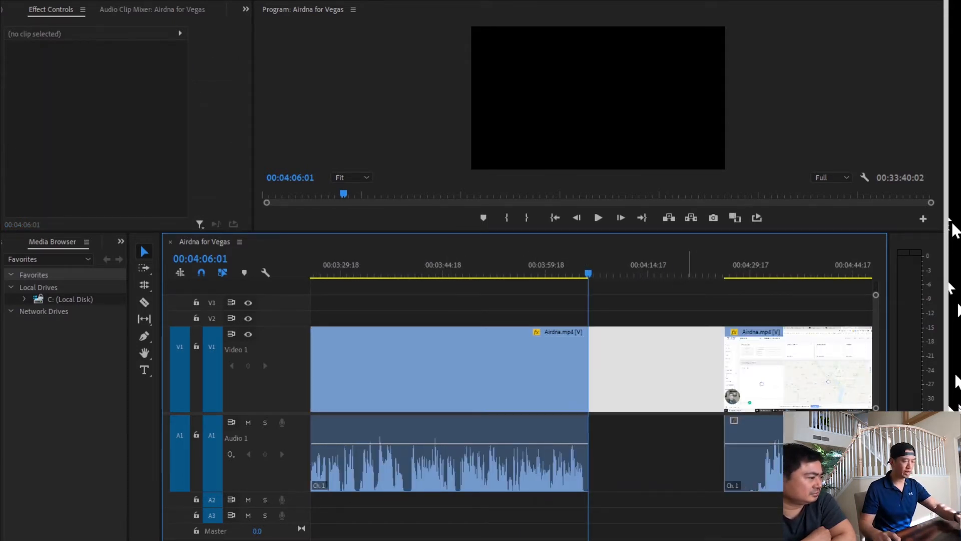
key(Delete)
Split the second clip part at 00:04:10:12, just before the speech resumes.
click(620, 268)
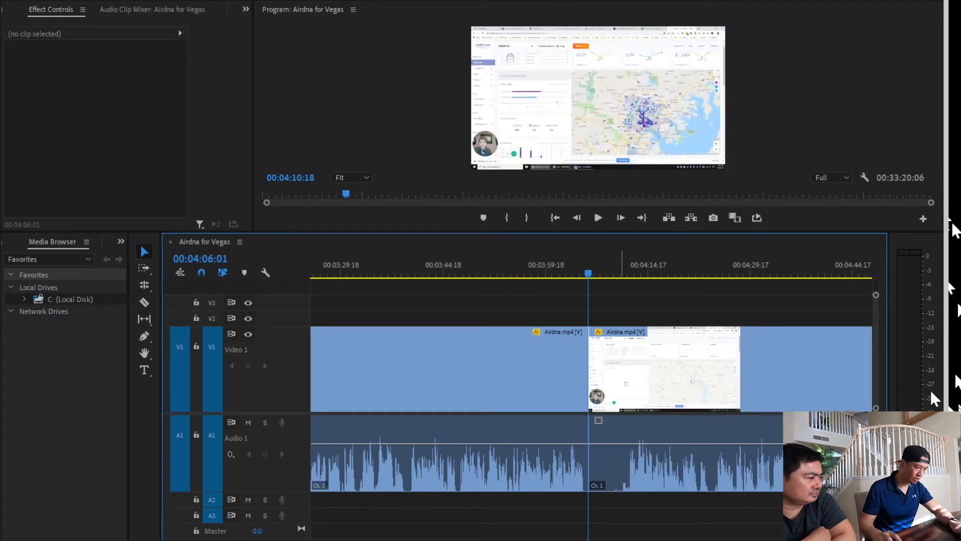
key(equal)
key(equal)
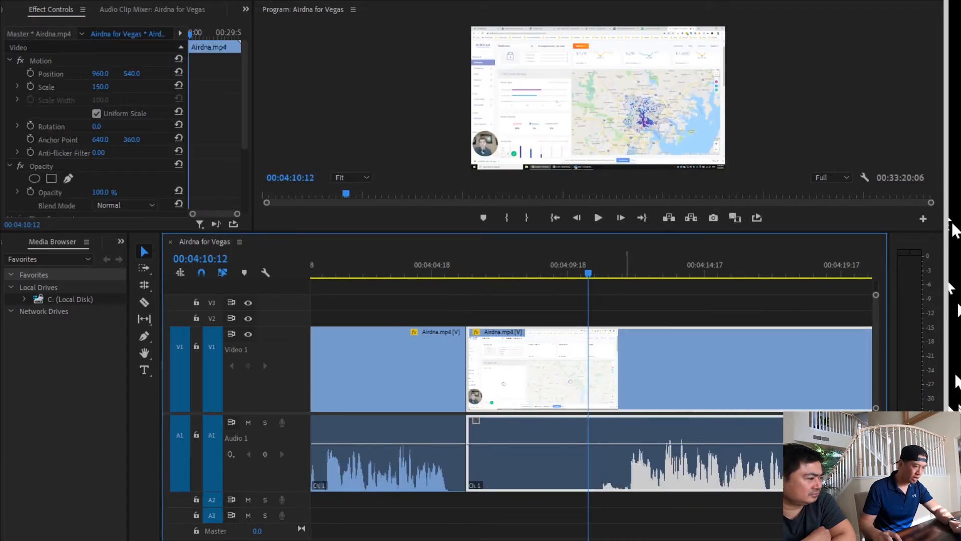
key(c)
key(ctrl+k)
key(v)
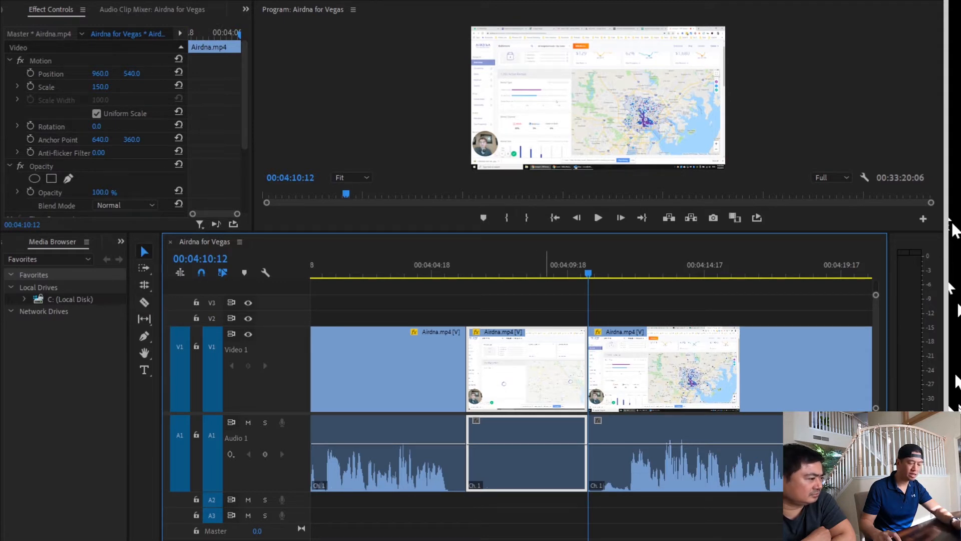
Delete the silent piece between the two cuts and close the gap it leaves.
key(Delete)
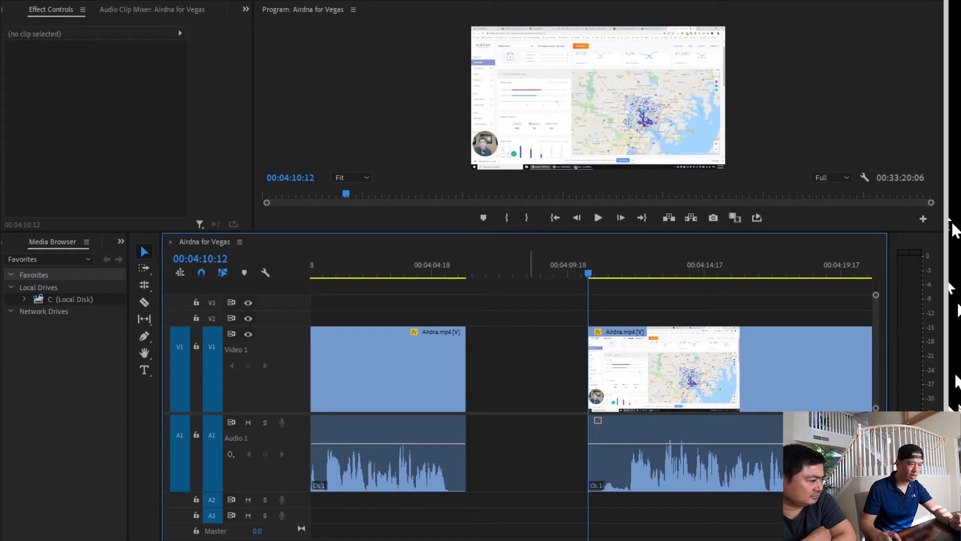
click(527, 369)
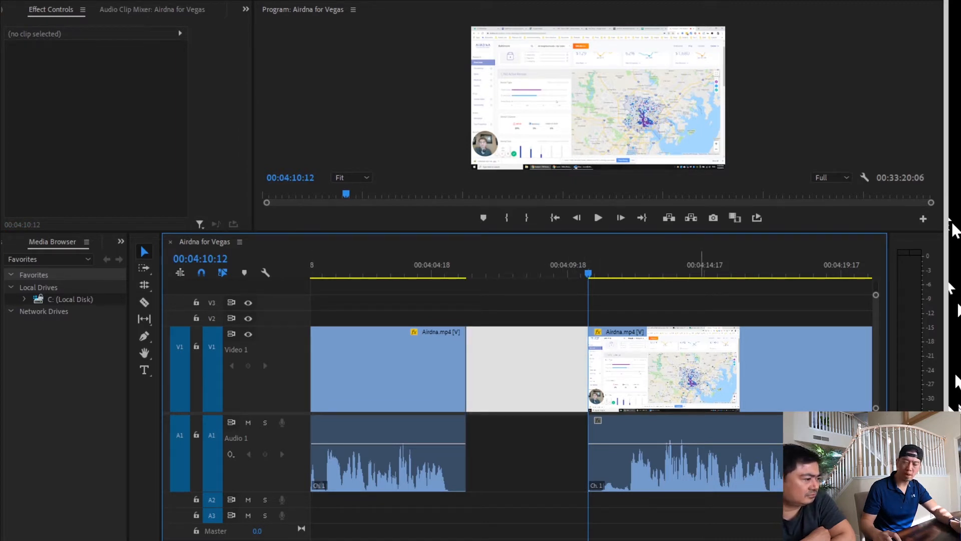
key(Delete)
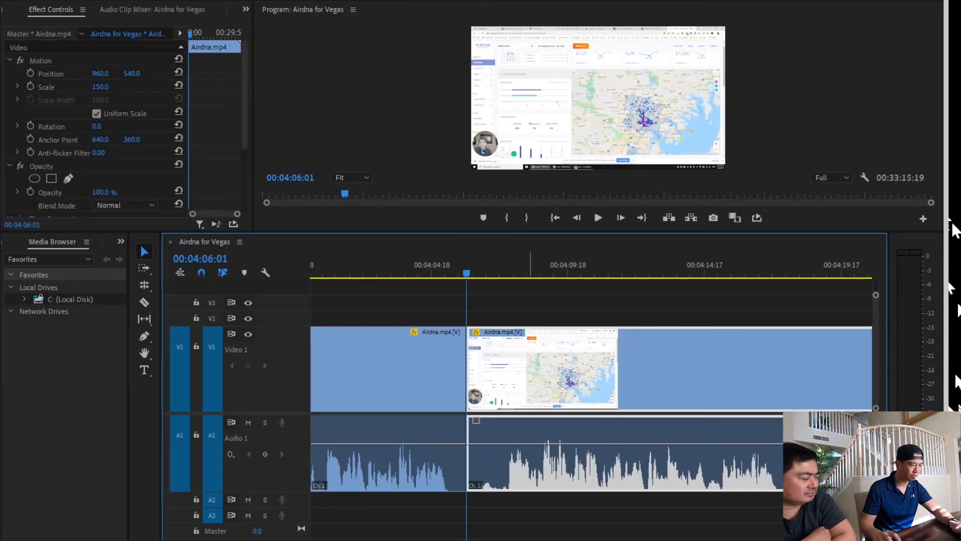
Zoom out to the entire edited sequence and examine its audio waveform.
key(minus)
key(minus)
key(minus)
key(minus)
key(minus)
key(minus)
key(minus)
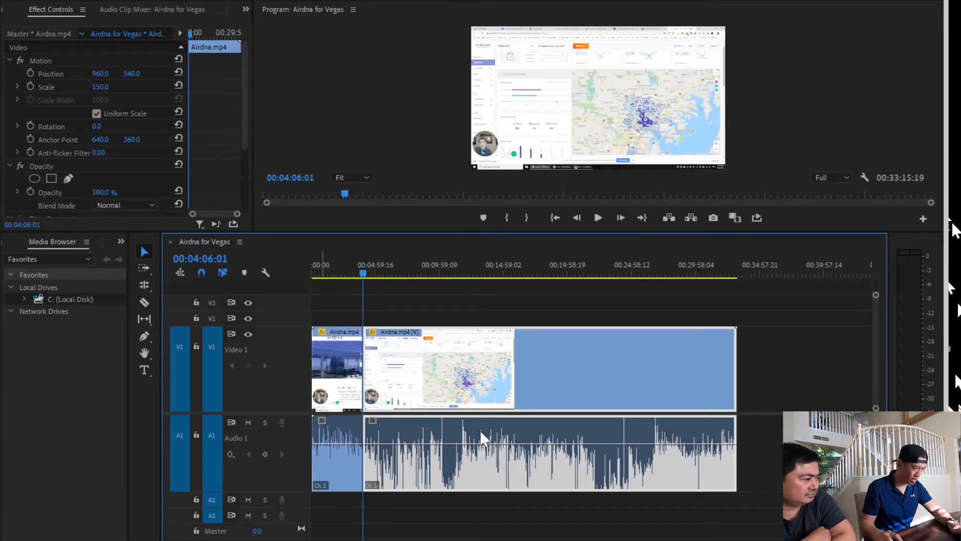
Return the playhead to the sequence start and play the opening, stopping at about 00:00:10:11.
key(Up)
key(Up)
key(Up)
key(=)
key(=)
key(=)
key(=)
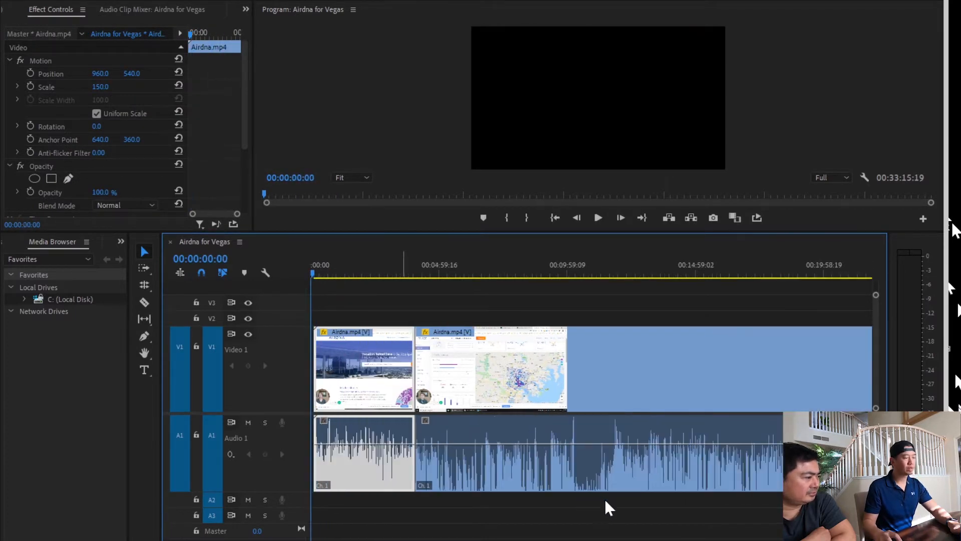
key(space)
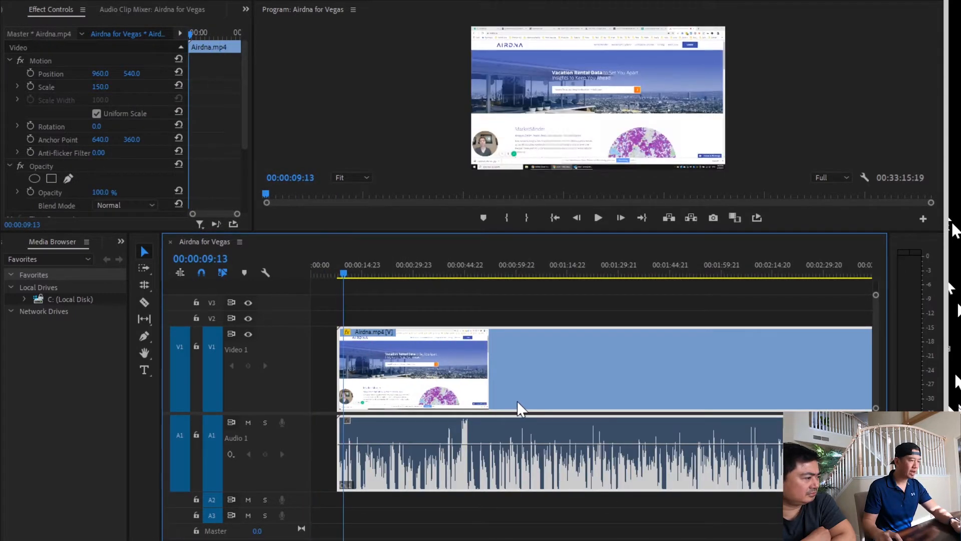
key(space)
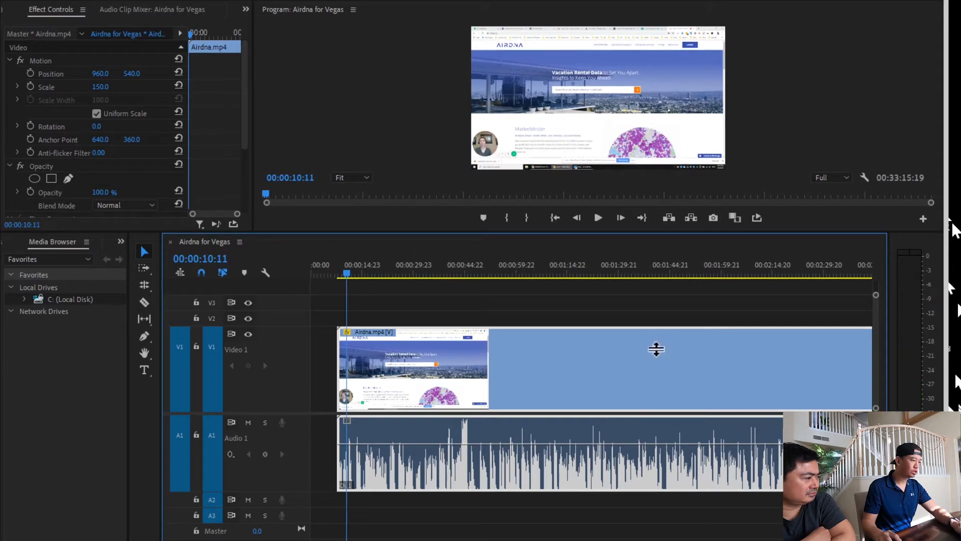
Enlarge the program preview and play the opening on to about 00:00:29:20.
drag(652, 382, 656, 534)
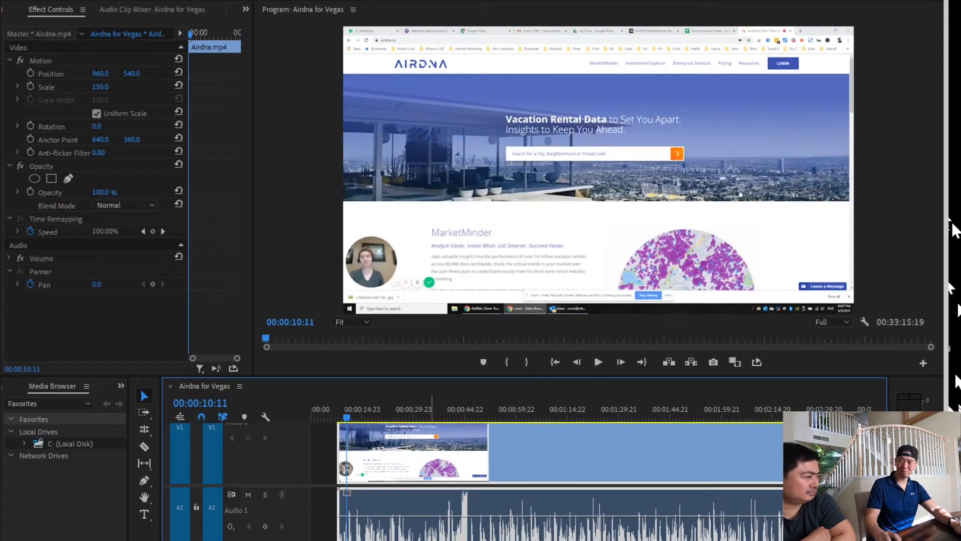
key(space)
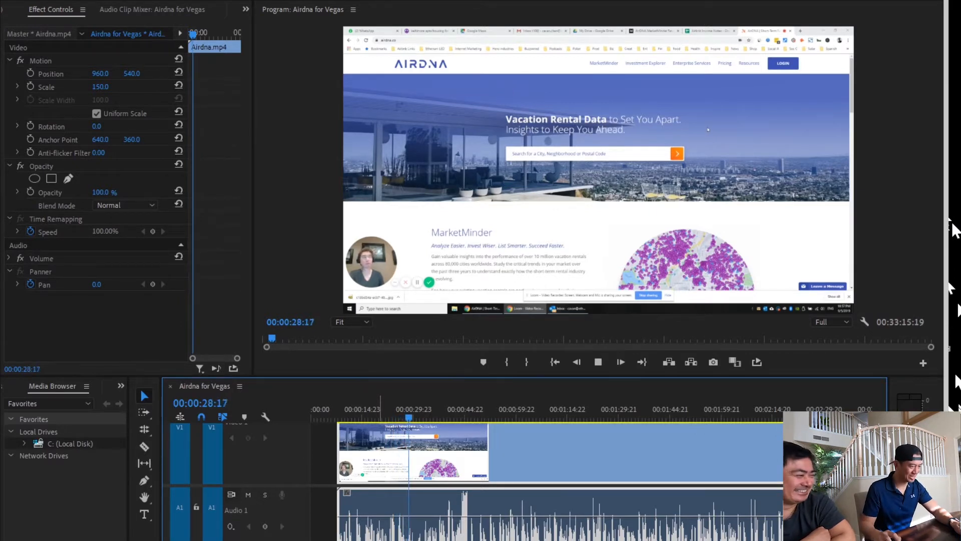
key(space)
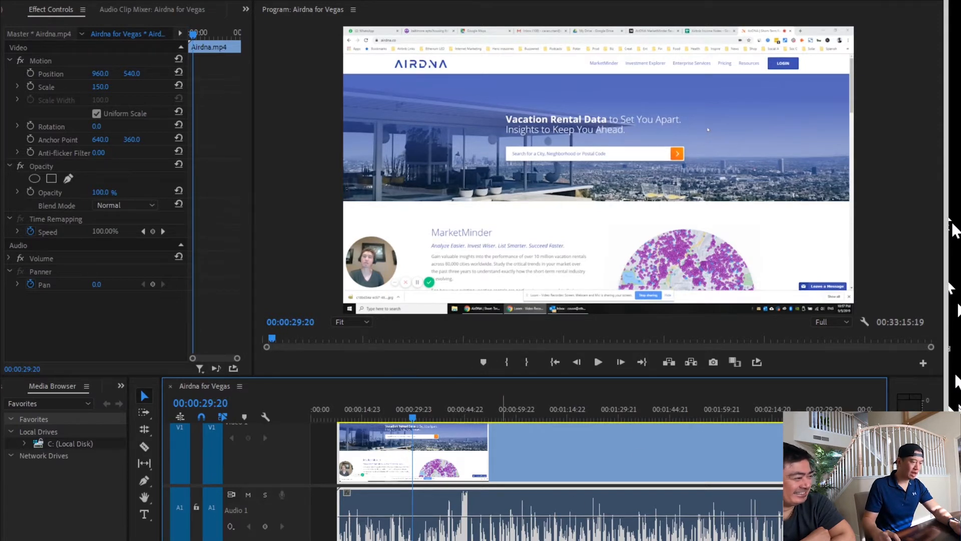
Speed up playback of the sequence's first Airdna clip, leaving the following clip at its place on the timeline.
key(minus)
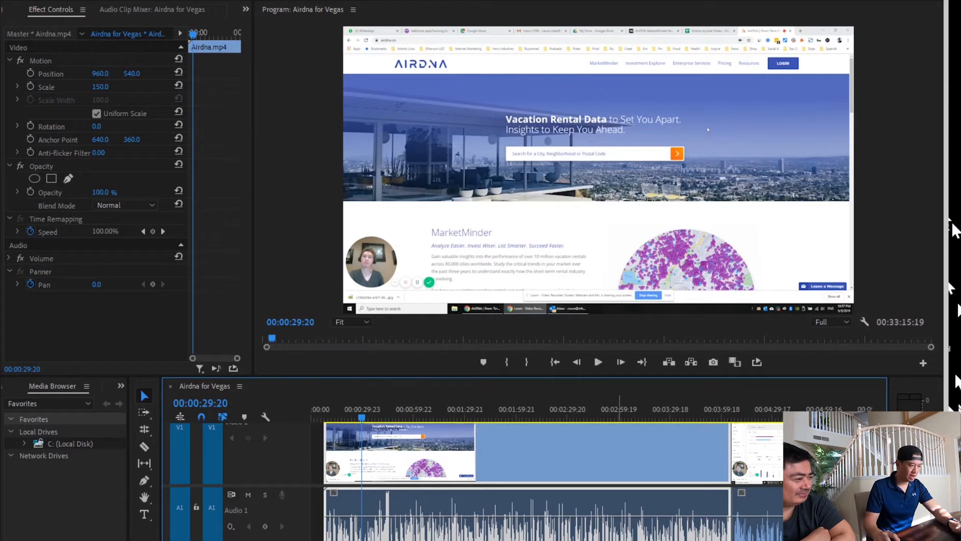
key(minus)
key(=)
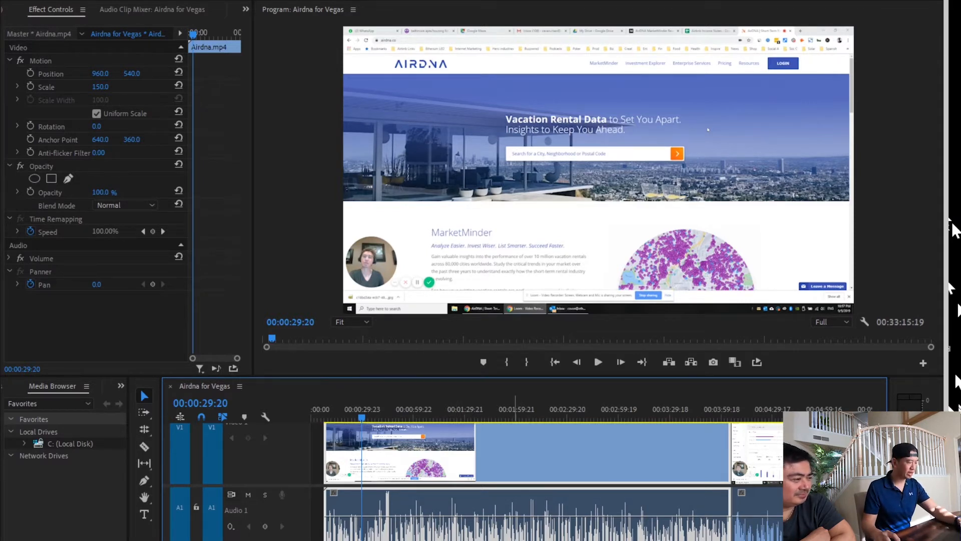
key(ctrl+m)
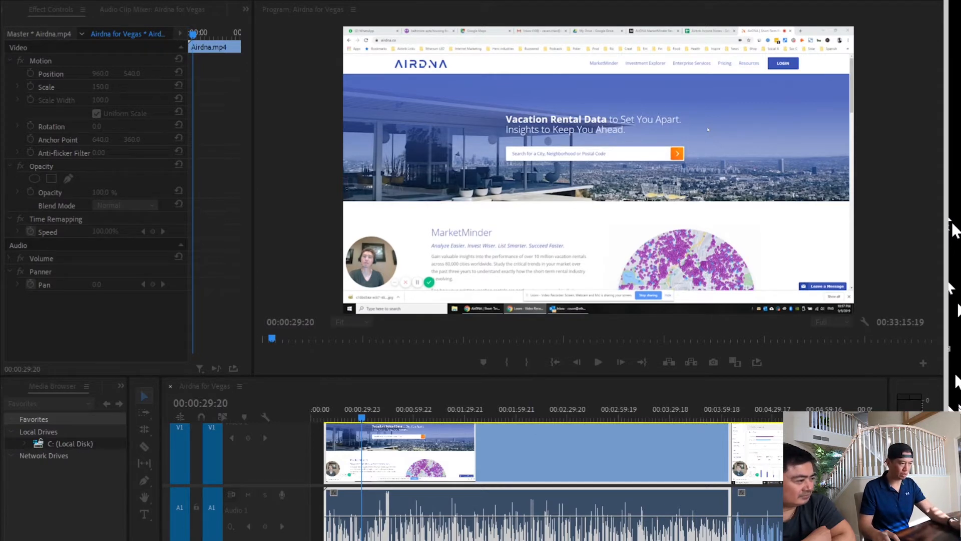
key(Return)
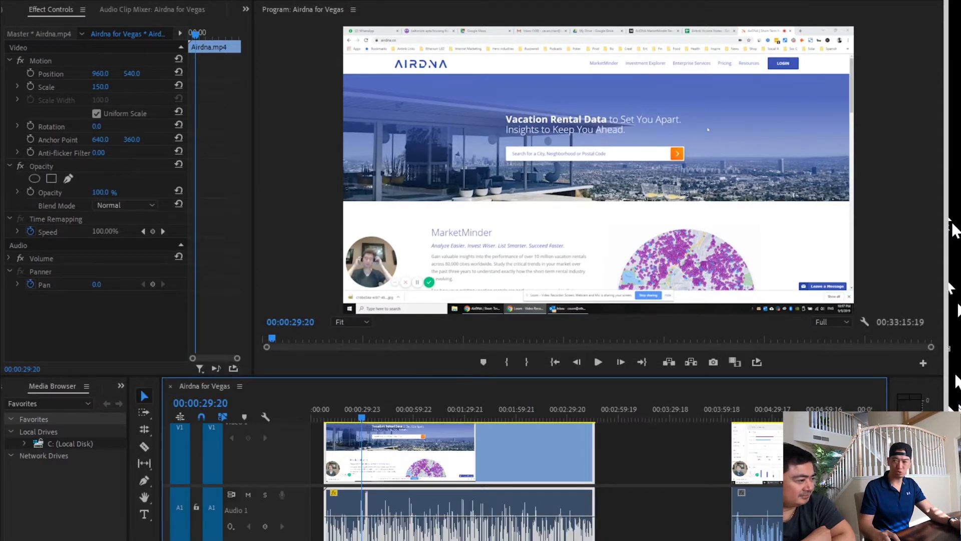
Play the sped-up first clip from its start and check its faster pace at several points.
drag(339, 408, 326, 408)
key(space)
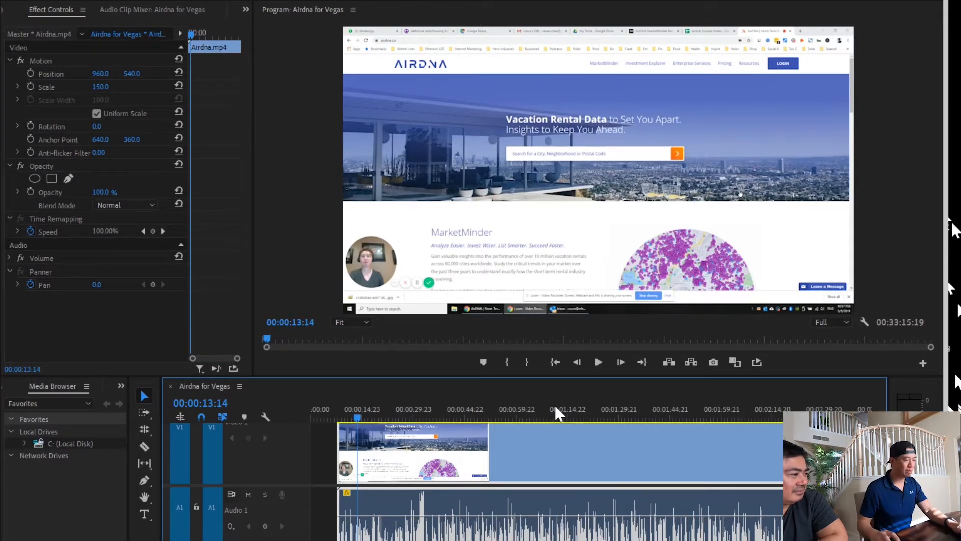
click(403, 410)
key(minus)
key(minus)
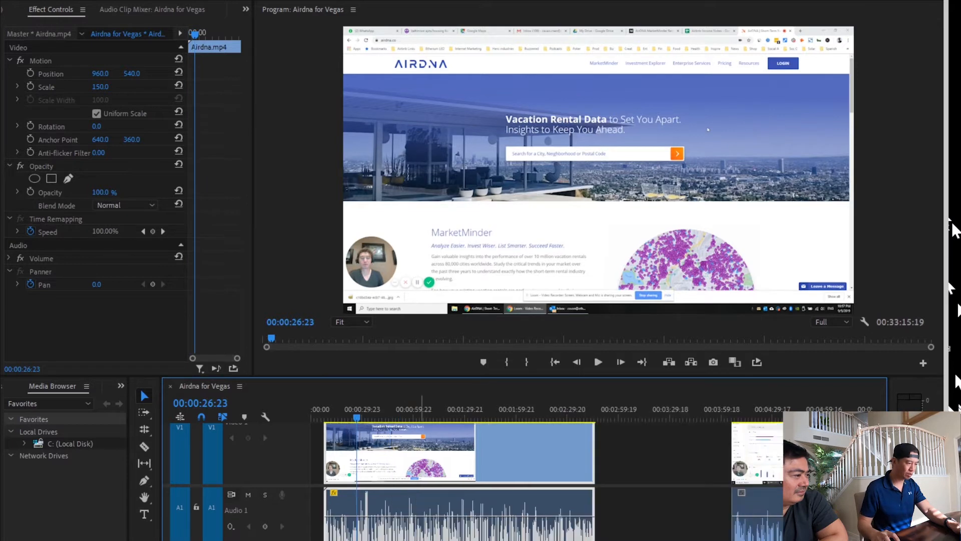
key(minus)
key(minus)
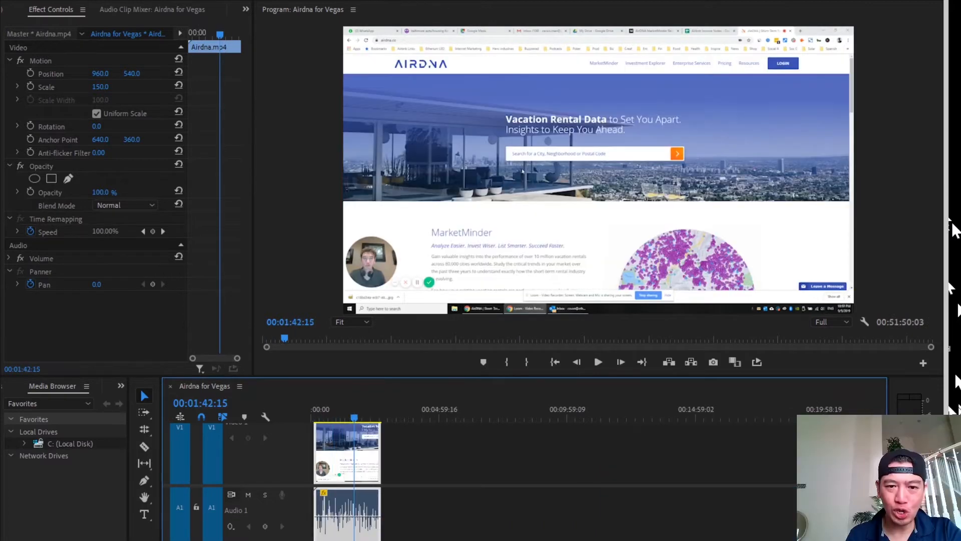
Set the first clip's horizontal Position to -1034, enable Position keyframing and place that keyframe at the clip's start.
key(equal)
key(equal)
key(equal)
key(minus)
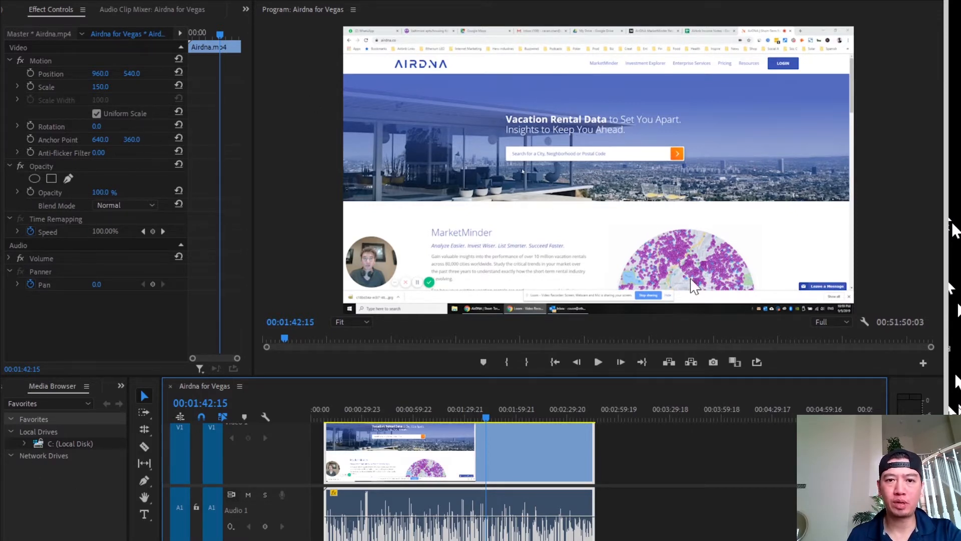
click(697, 288)
click(462, 408)
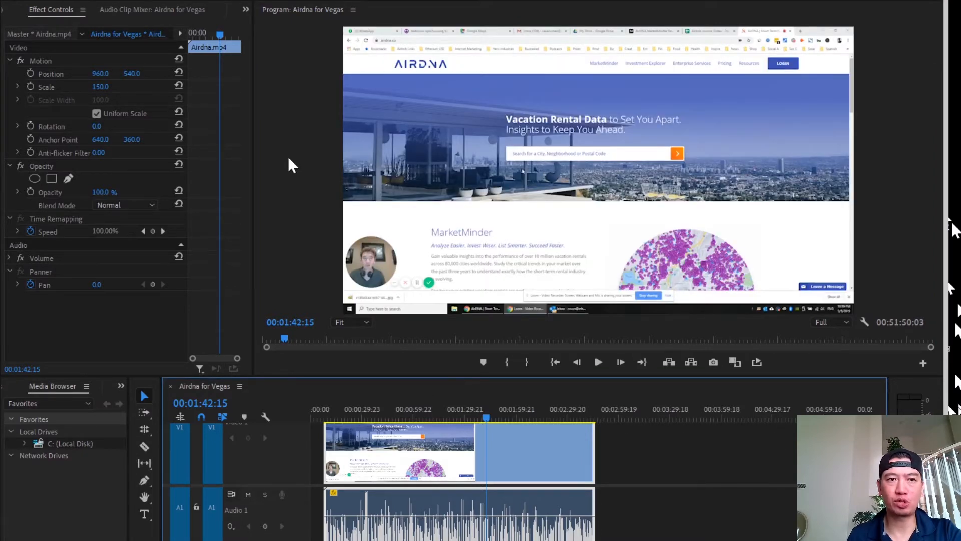
click(142, 107)
drag(100, 74, 1, 73)
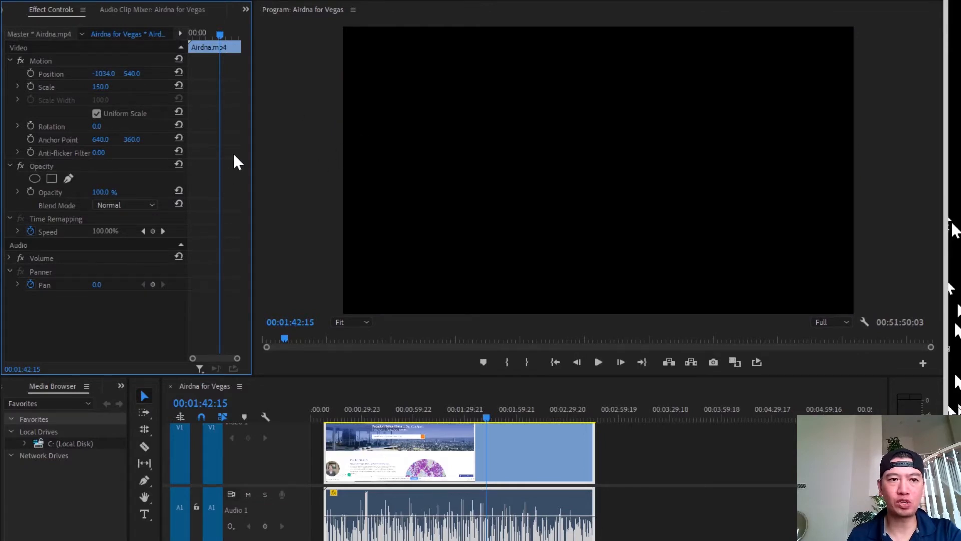
click(30, 73)
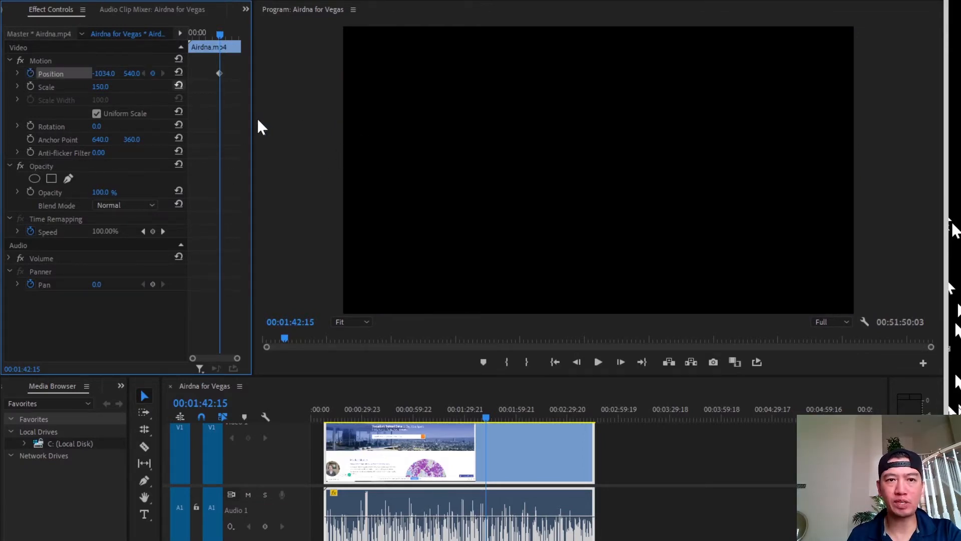
drag(219, 73, 189, 73)
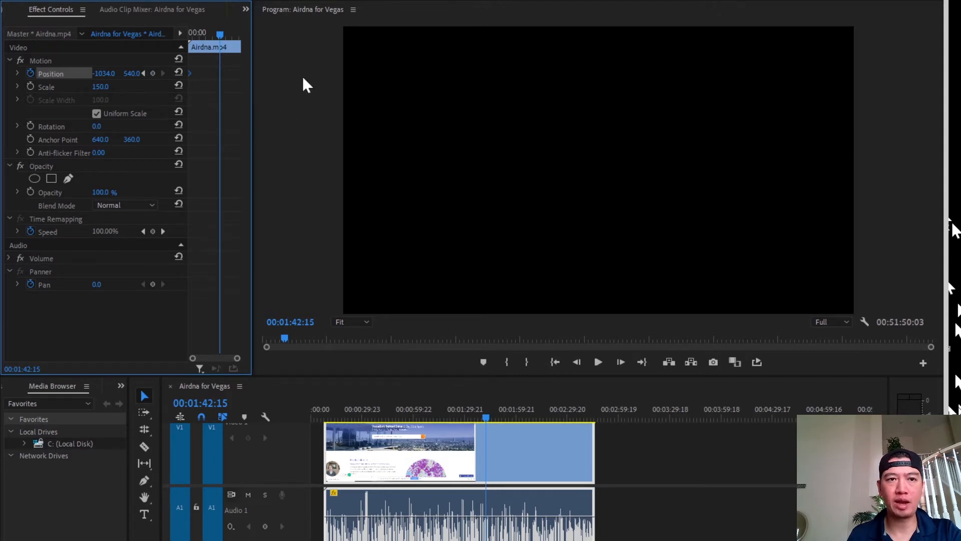
Add a Position keyframe on the clip's last frame at 00:02:46:15 and set its horizontal value to 961.
drag(338, 48, 398, 47)
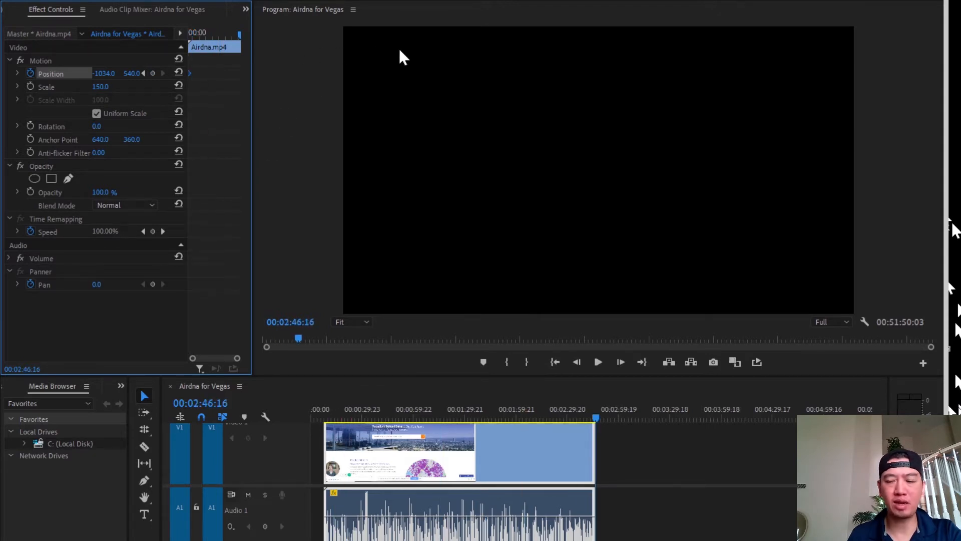
key(Left)
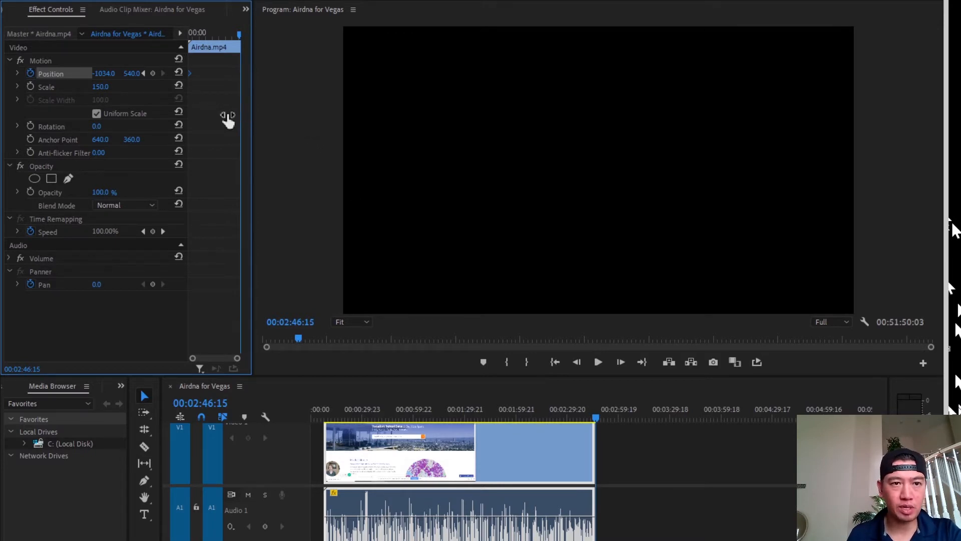
click(131, 73)
key(Return)
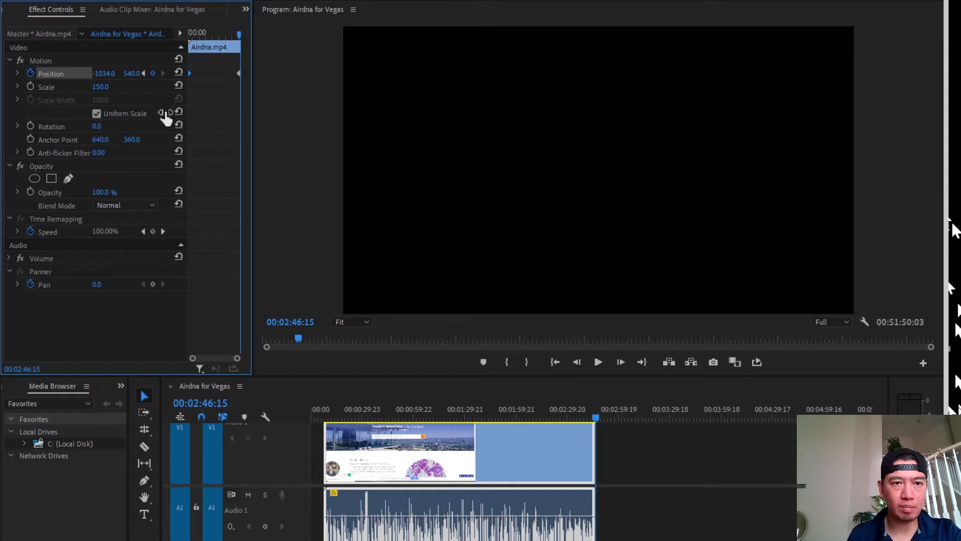
drag(101, 73, 178, 73)
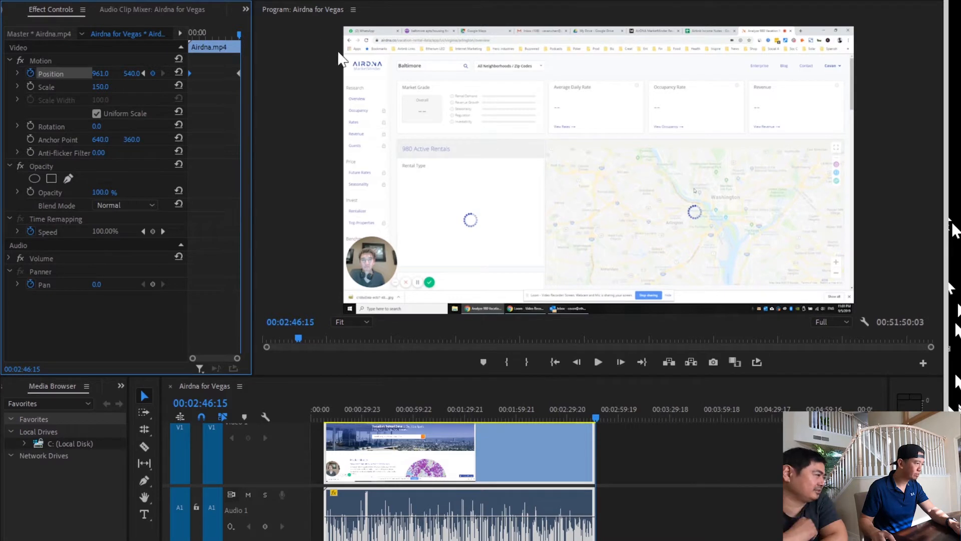
Preview the slide-in from the clip's start and shift the ending Position keyframe to 00:00:34:20.
drag(239, 34, 189, 34)
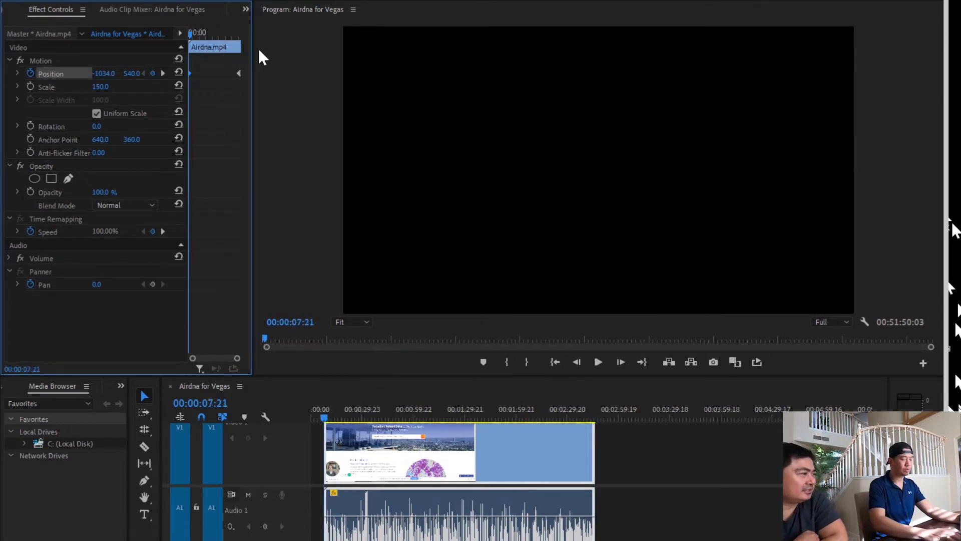
key(space)
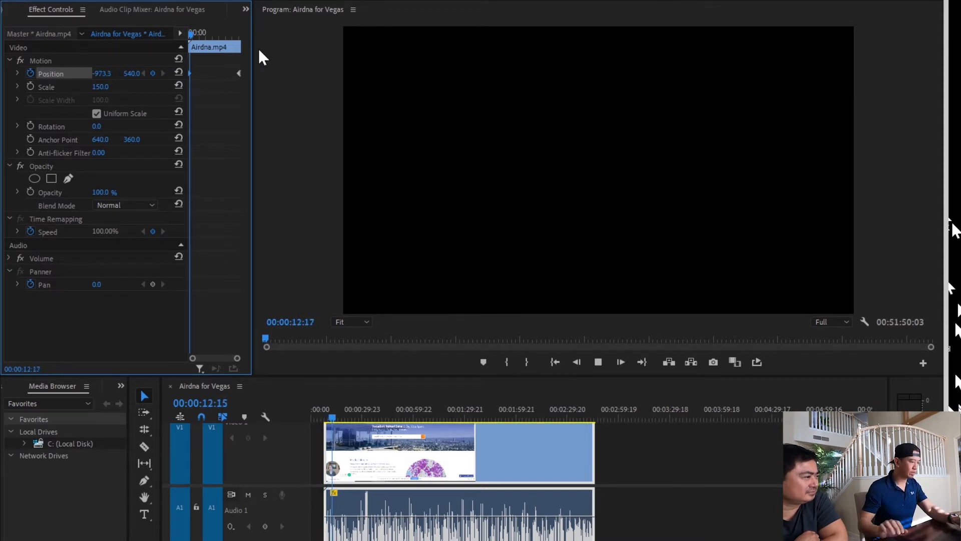
click(368, 418)
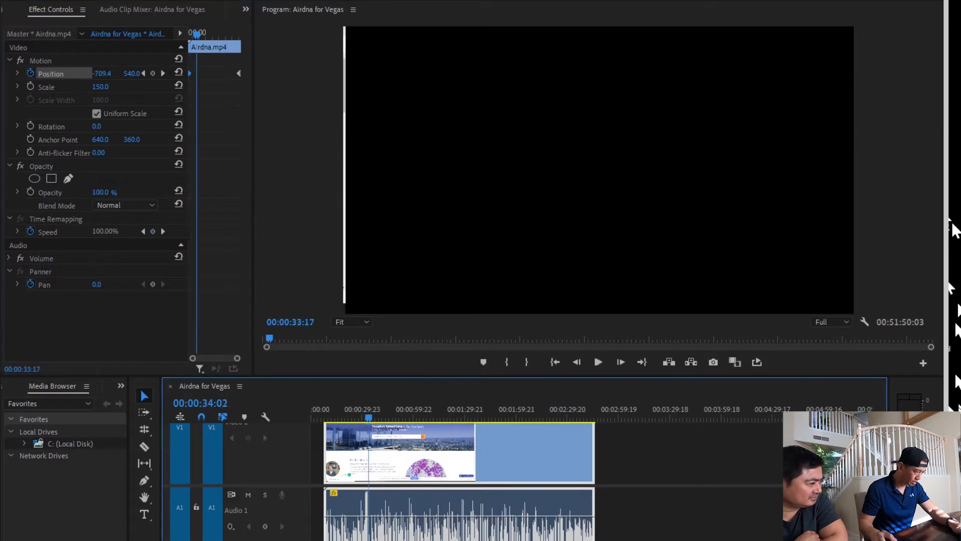
drag(368, 417, 370, 417)
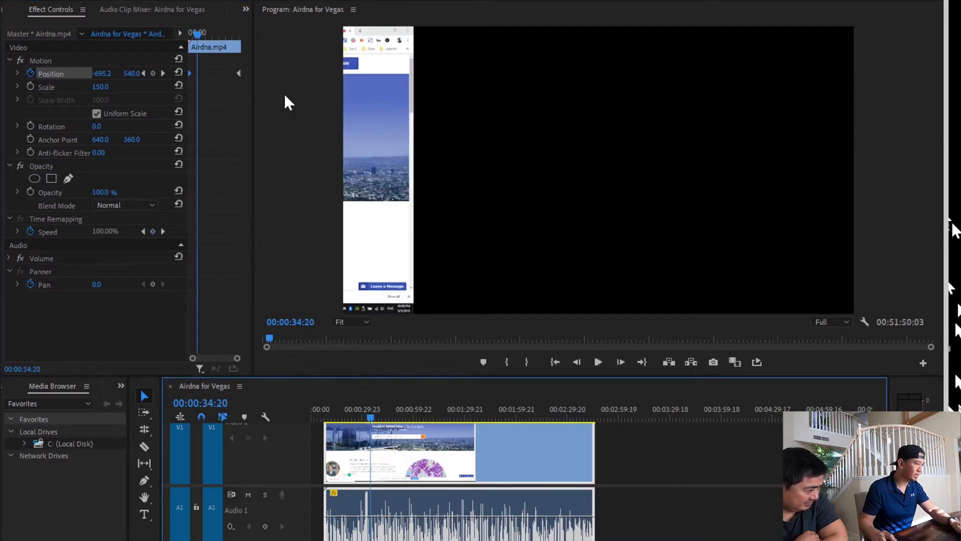
drag(239, 73, 198, 73)
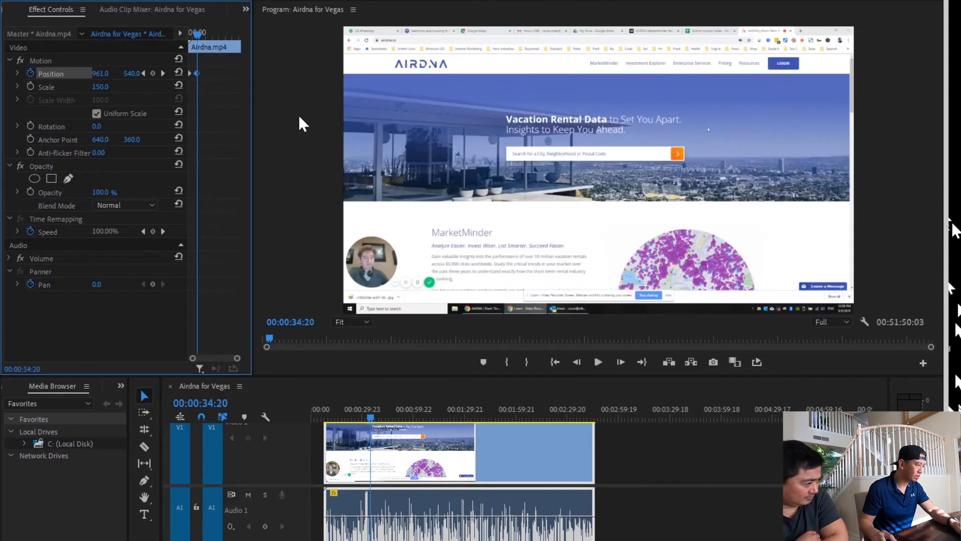
Move the ending Position keyframe closer to the clip's start and play the faster slide-in from the beginning.
drag(198, 34, 175, 32)
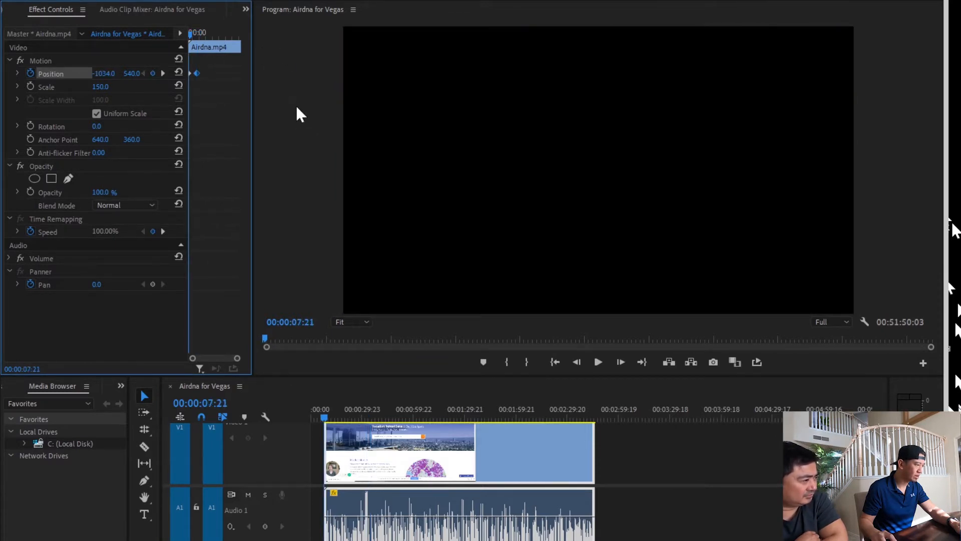
key(equal)
key(equal)
drag(223, 73, 199, 73)
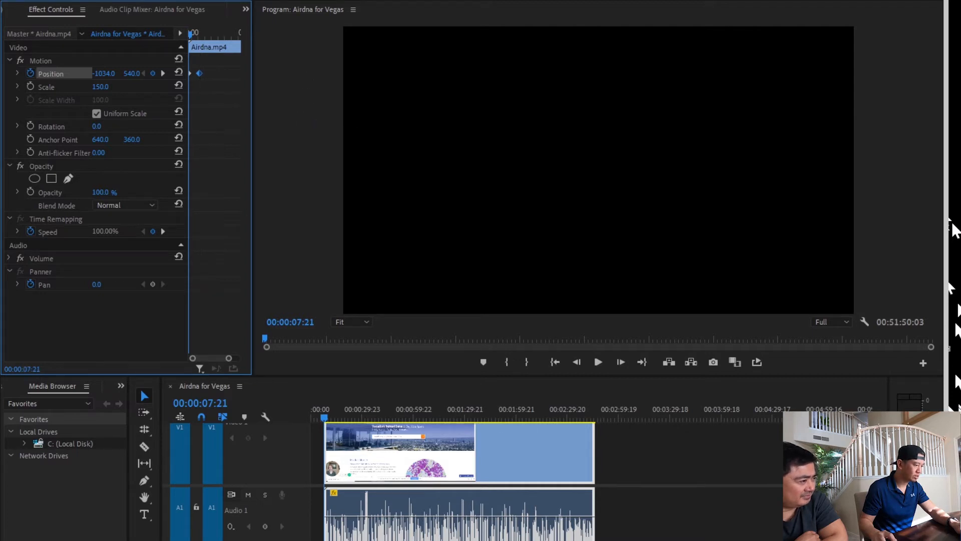
key(space)
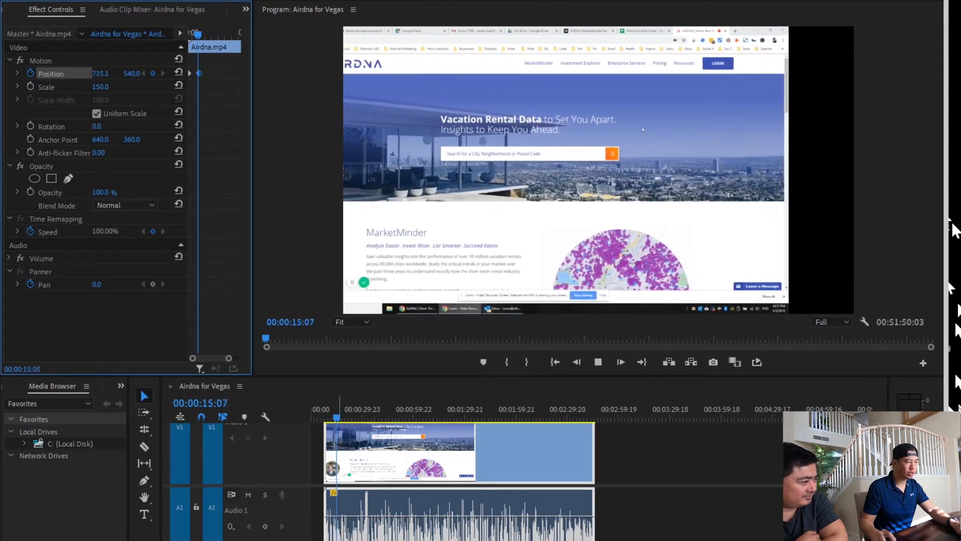
key(space)
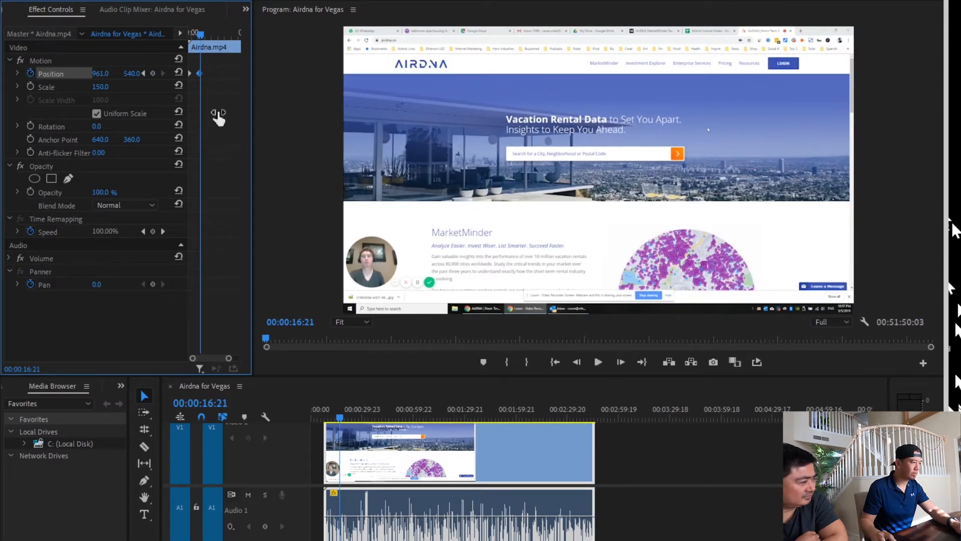
Remove the clip's Position keyframes and reduce its Scale to 1.0 with the playhead at the clip's start.
click(30, 73)
click(772, 443)
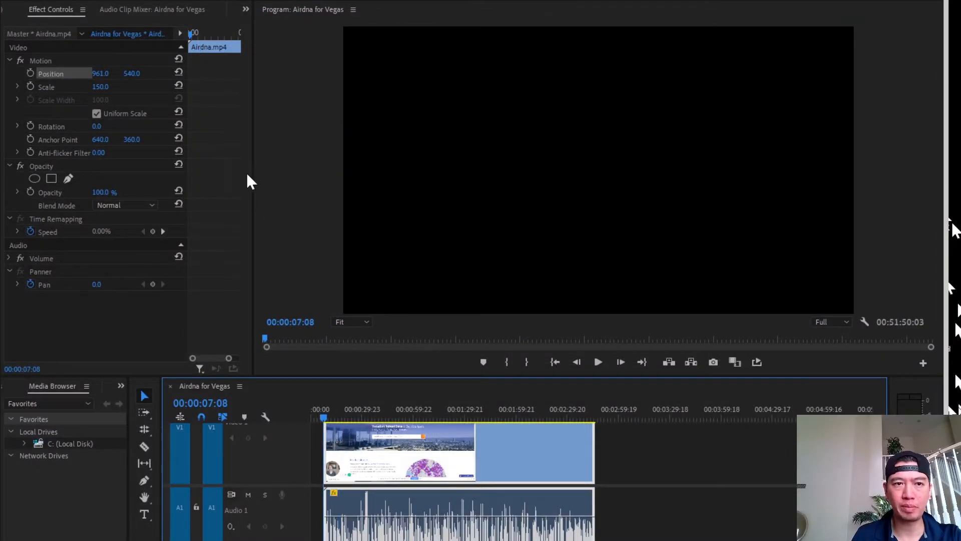
click(234, 74)
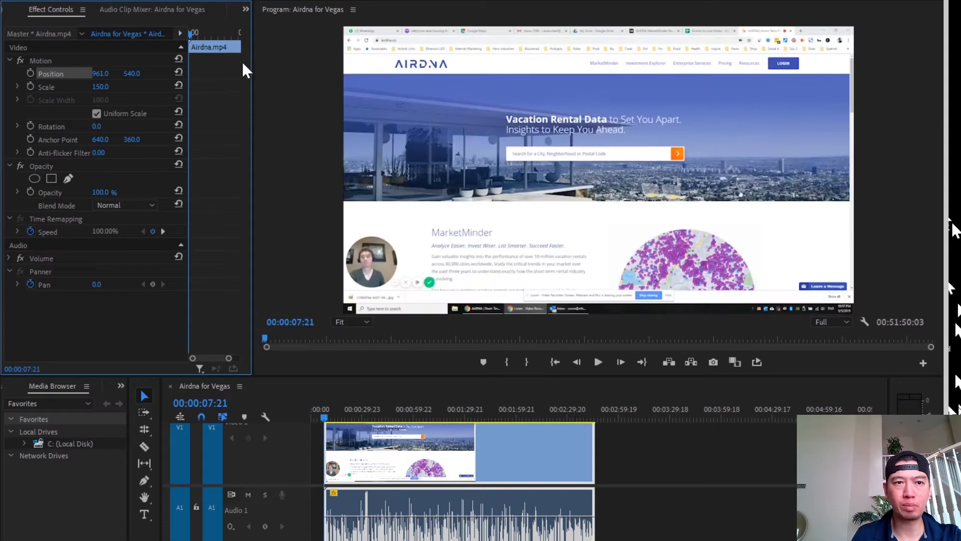
drag(101, 87, 27, 86)
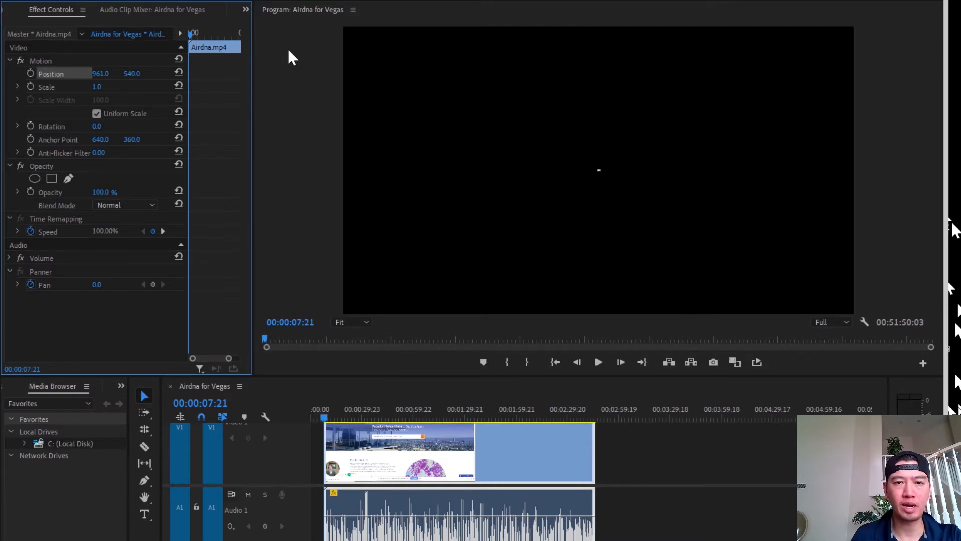
Enable Scale keyframing on the clip's first frame at 00:00:07:21, keeping Scale 1.0 as the starting value.
key(Right)
key(Right)
key(Right)
key(Right)
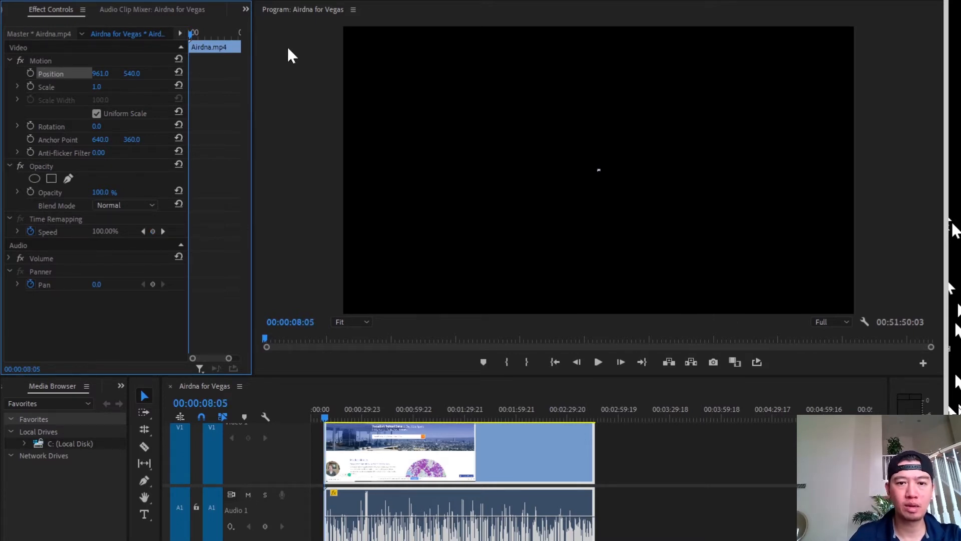
key(Right)
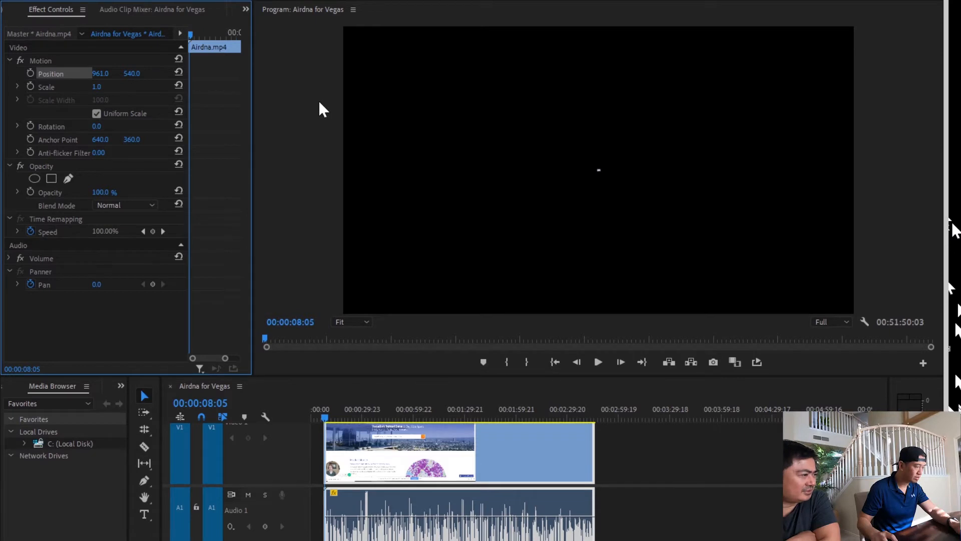
key(Right)
key(Right)
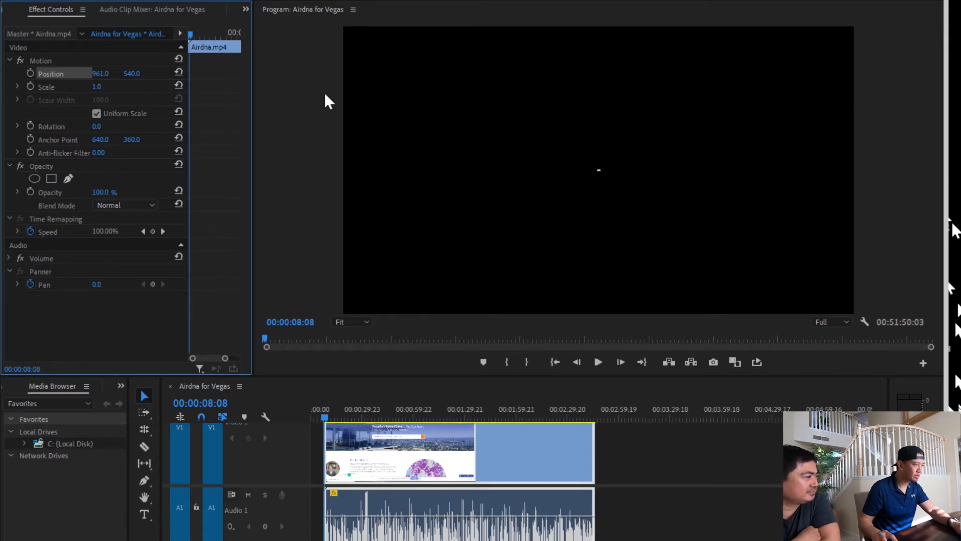
key(Up)
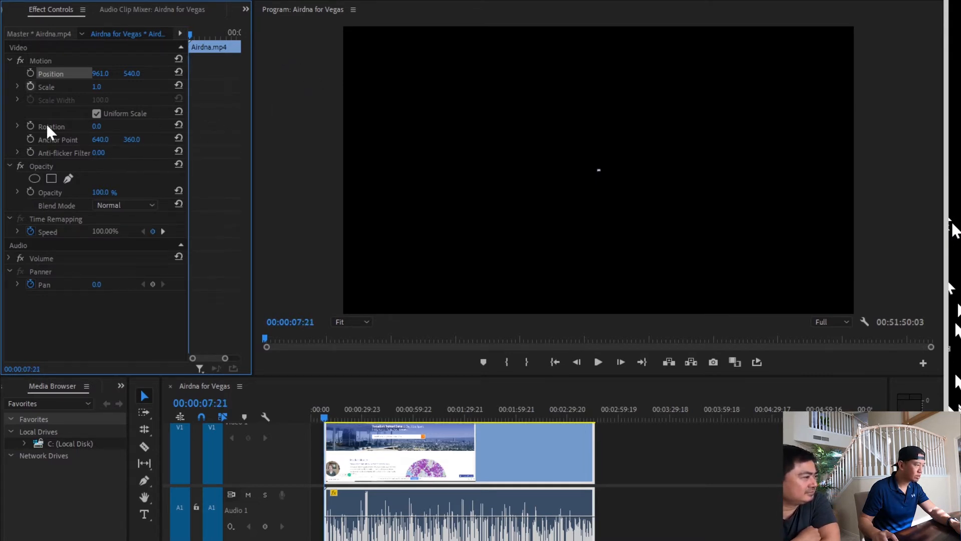
click(31, 86)
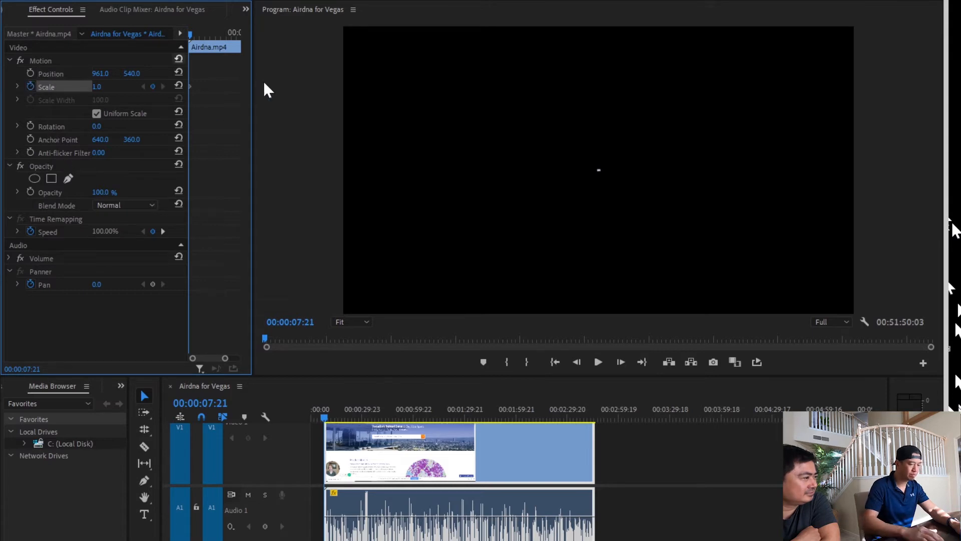
Advance the playhead to 00:00:08:05 and add a second Scale keyframe to the clip.
key(shift+Right)
key(shift+Right)
key(Right)
key(Right)
key(Right)
key(Right)
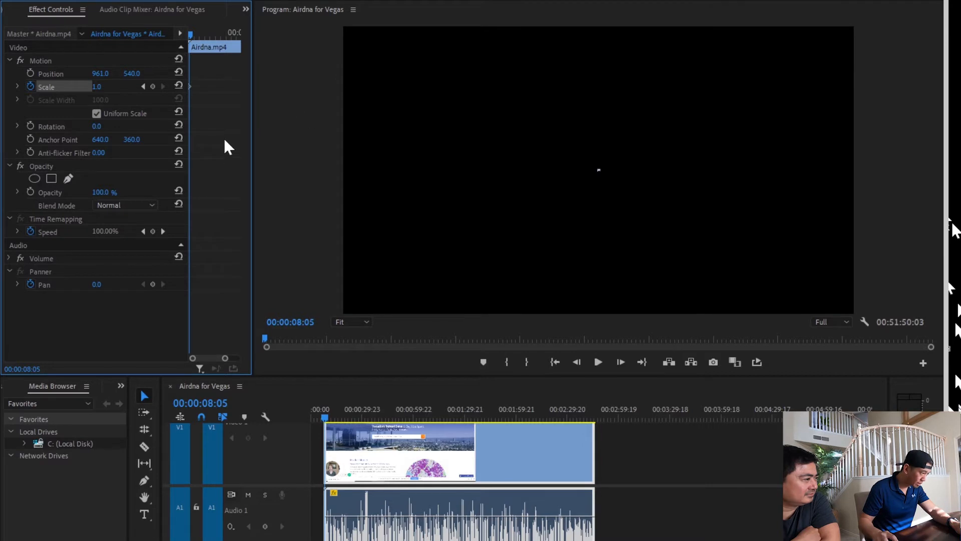
click(152, 86)
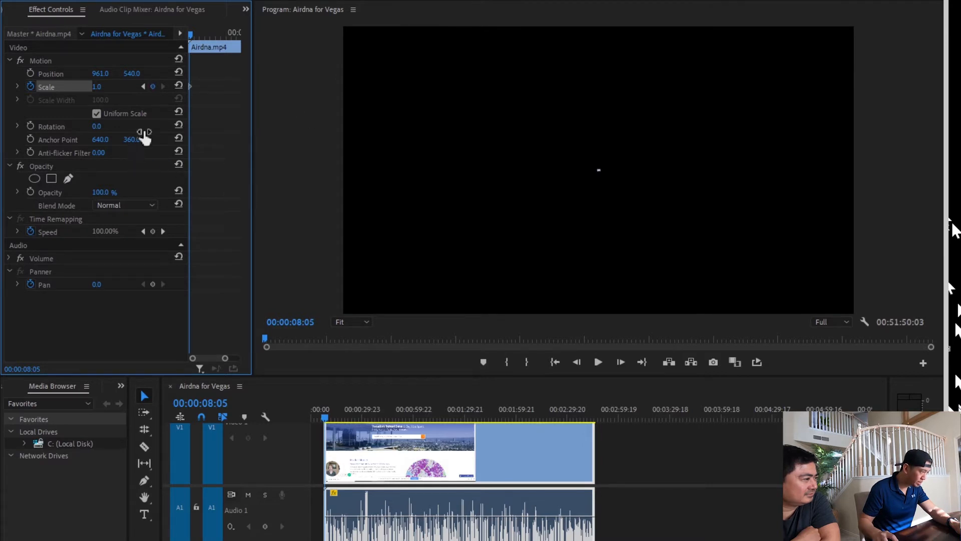
Set the clip's Scale to 150.0 at 00:00:08:05 and return the playhead to before the clip's start.
drag(97, 86, 171, 86)
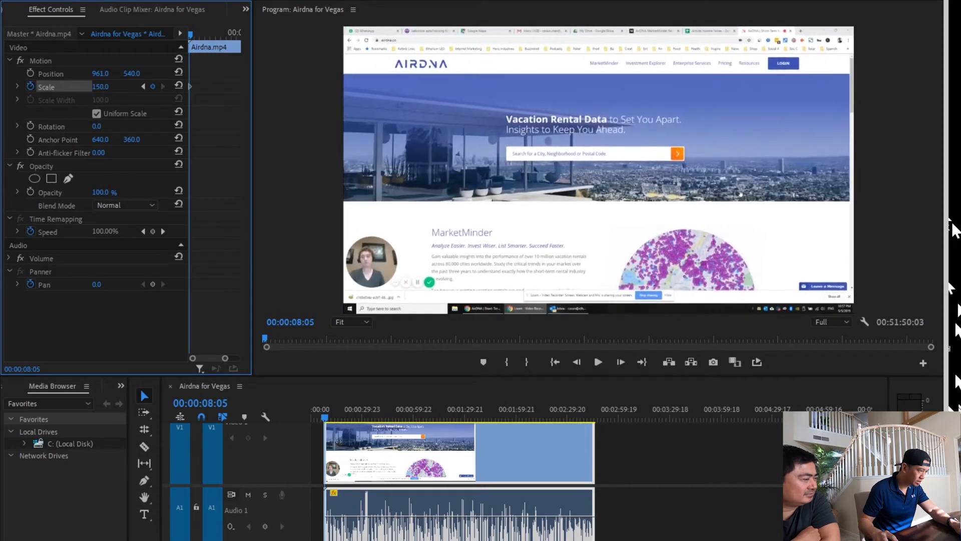
mouse_move(331, 409)
mouse_down()
mouse_move(311, 409)
mouse_move(322, 409)
mouse_up()
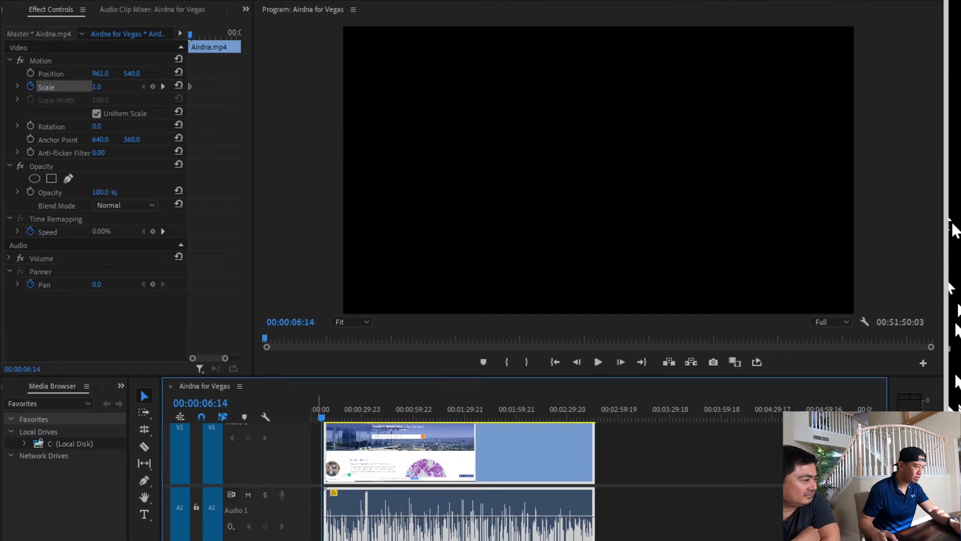
Close the empty gap before the first Airdna clip and play the zoom-in from the start.
click(317, 452)
key(Delete)
key(space)
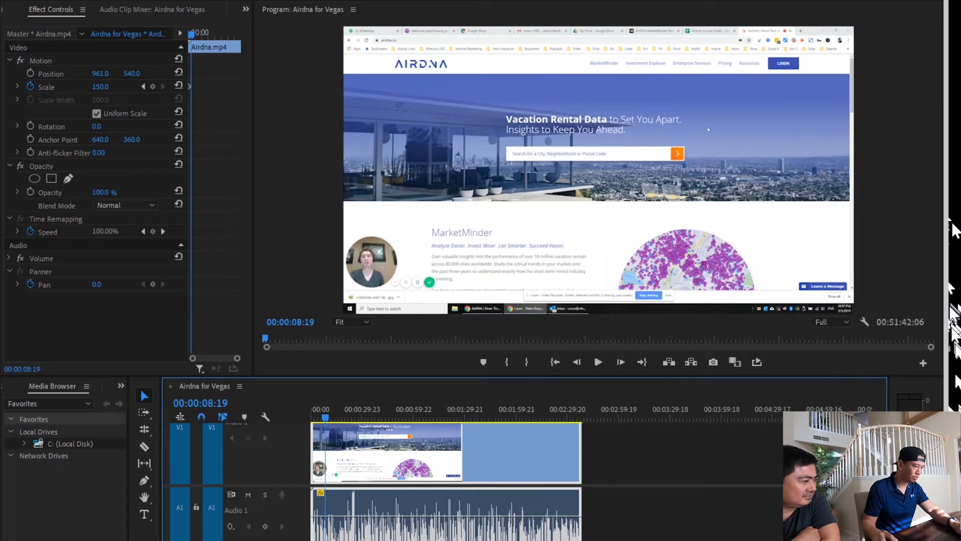
Enlarge the timeline area and reduce the heights of the Video 1 and Audio 1 tracks.
drag(464, 375, 463, 294)
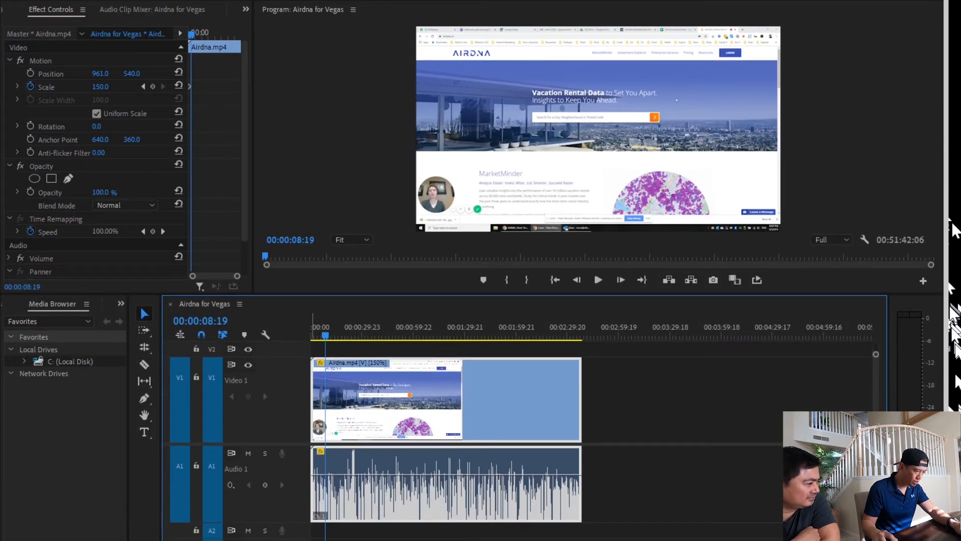
drag(250, 523, 250, 479)
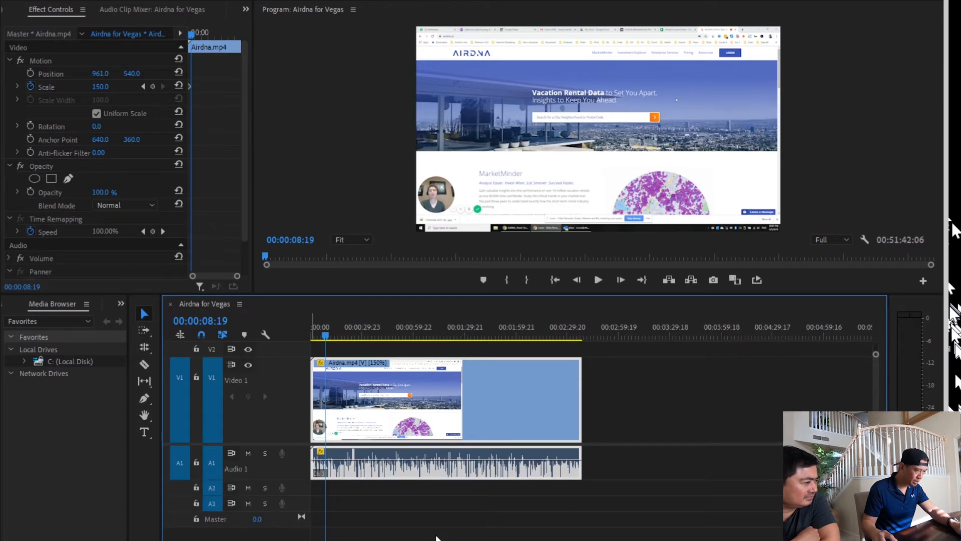
drag(250, 356, 251, 416)
Close the gap between the first and second Airdna clips on Video 1.
key(minus)
key(minus)
click(567, 428)
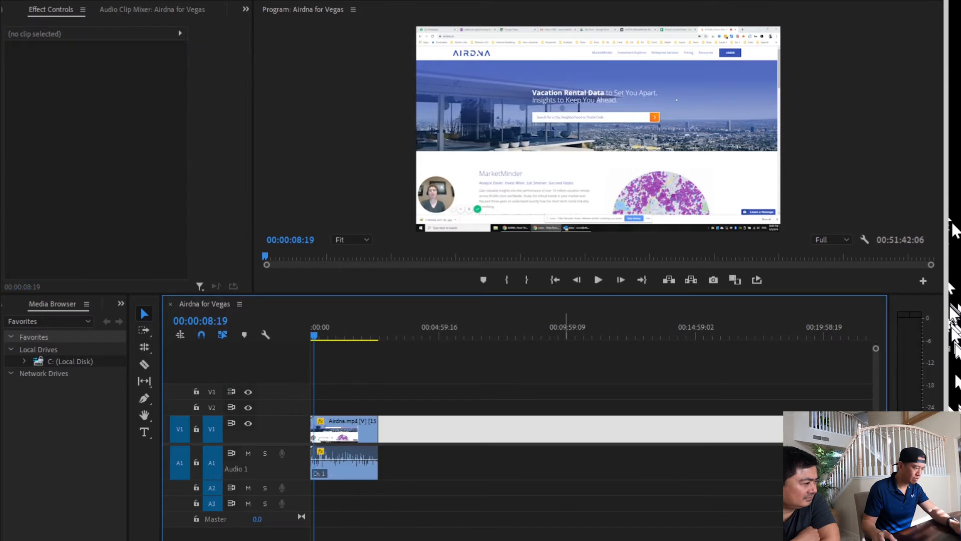
key(Delete)
key(minus)
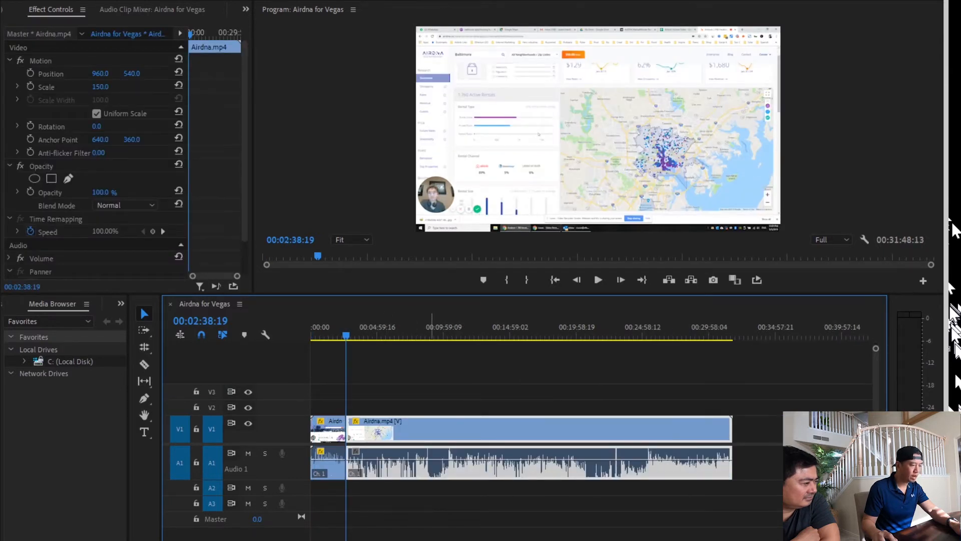
Move the second Airdna clip's video to V2 and audio to A2, overlapping the end of the first clip.
key(ctrl+z)
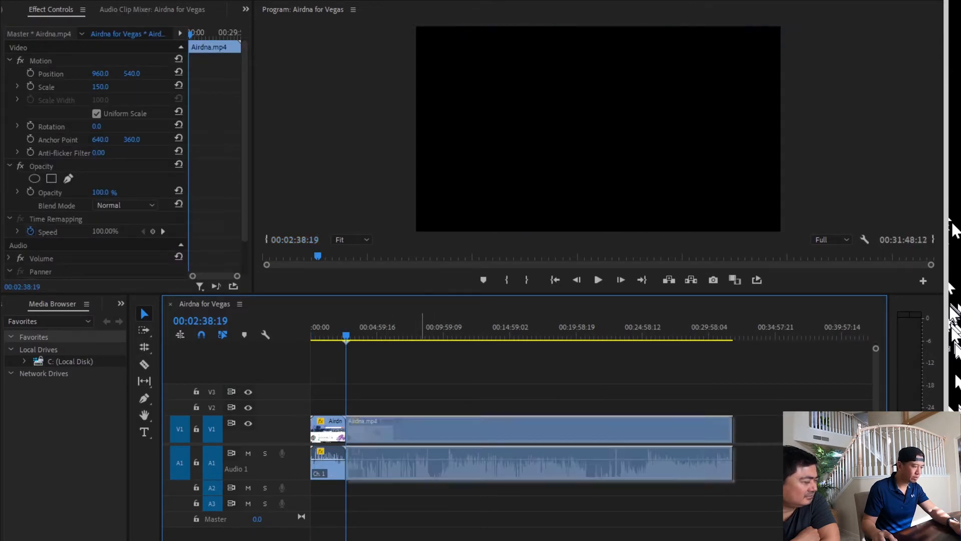
drag(457, 428, 457, 407)
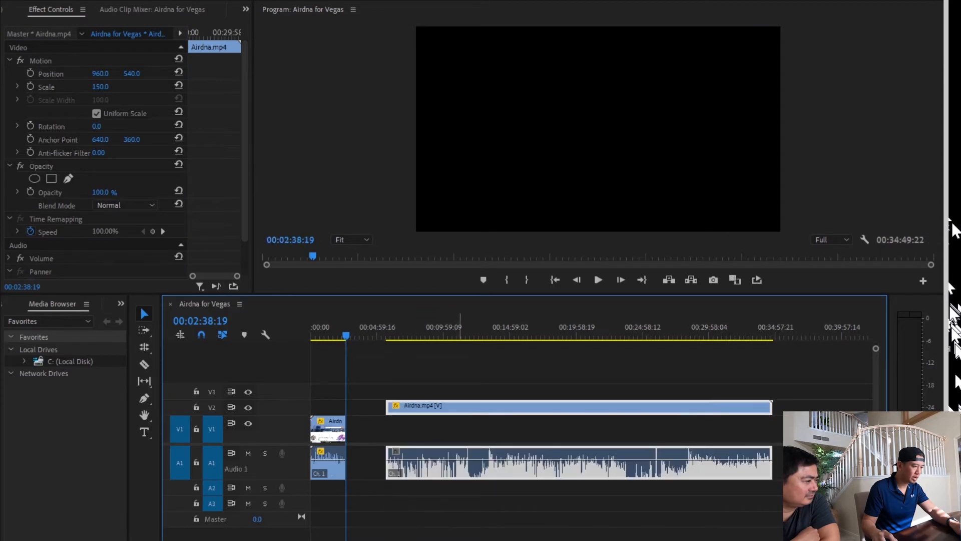
drag(461, 462, 460, 487)
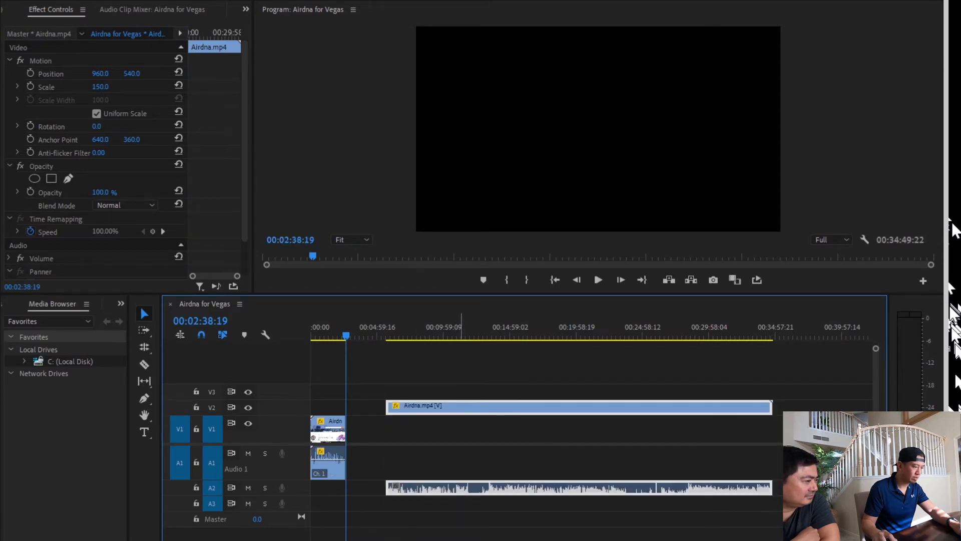
drag(536, 501, 482, 502)
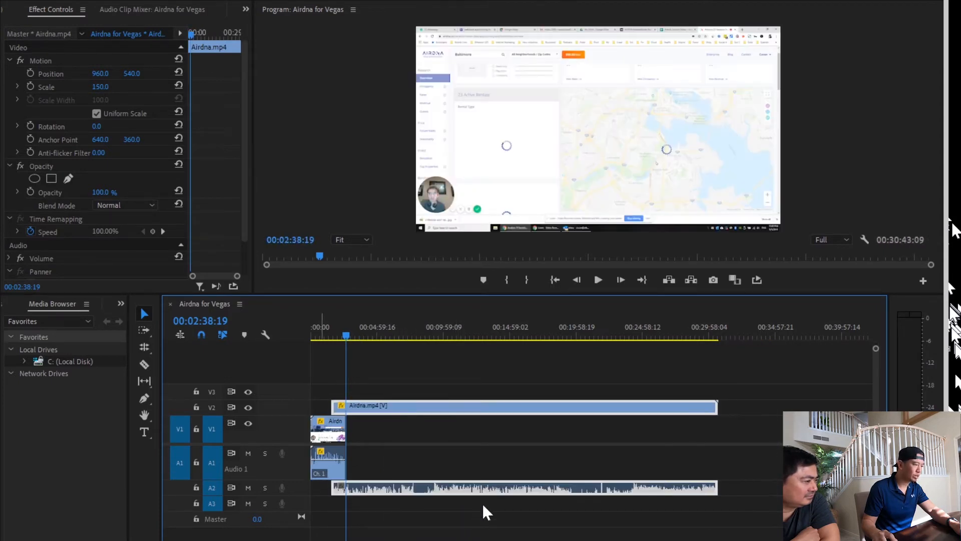
Play the overlap from about 00:01:22:04 to check how the V2 clip covers the first clip.
key(equal)
key(equal)
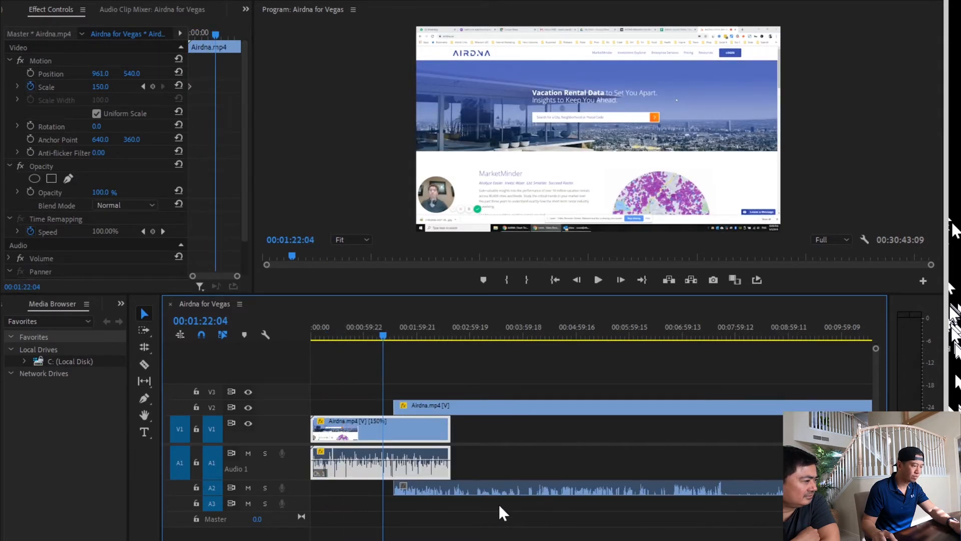
key(equal)
key(equal)
key(space)
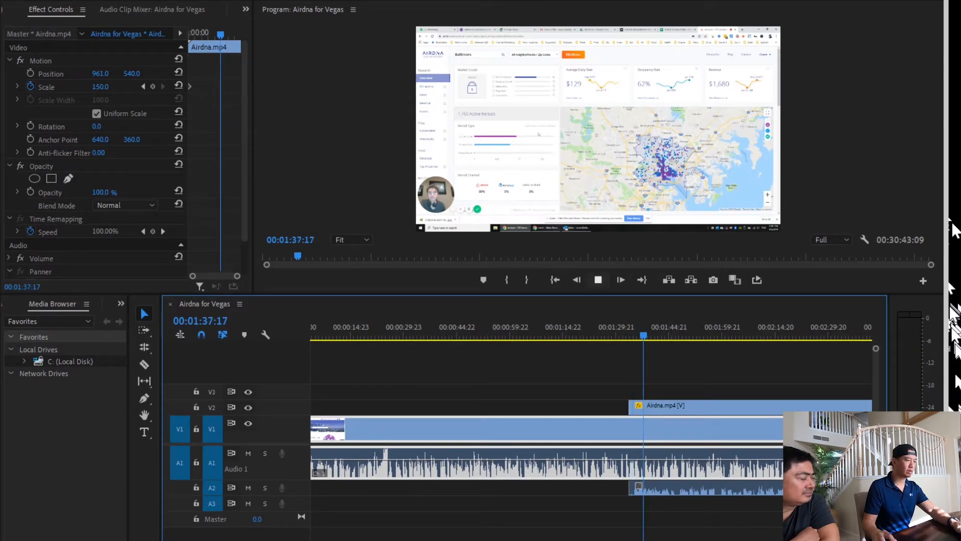
click(599, 279)
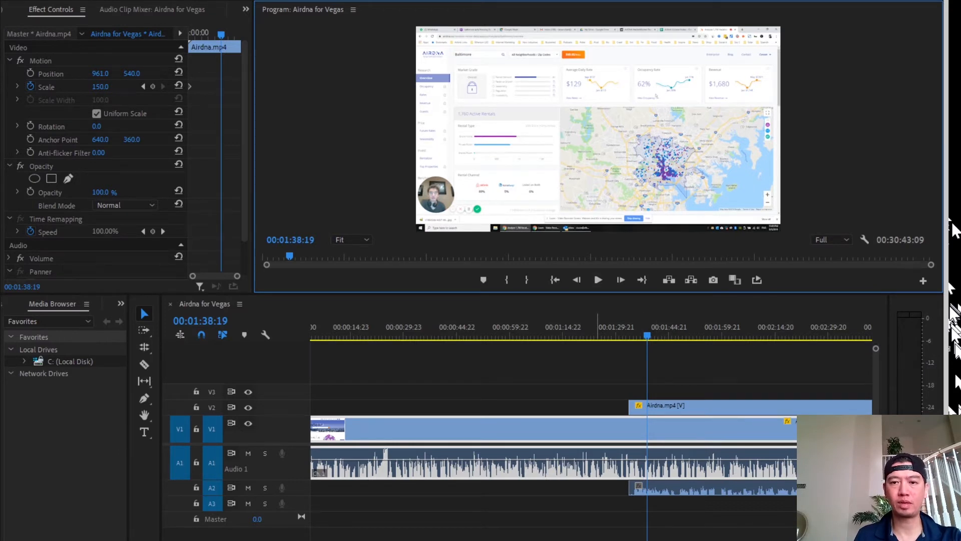
Move the second Airdna clip back to V1, leaving a wide gap after the first clip.
click(609, 365)
key(equal)
key(minus)
key(minus)
key(minus)
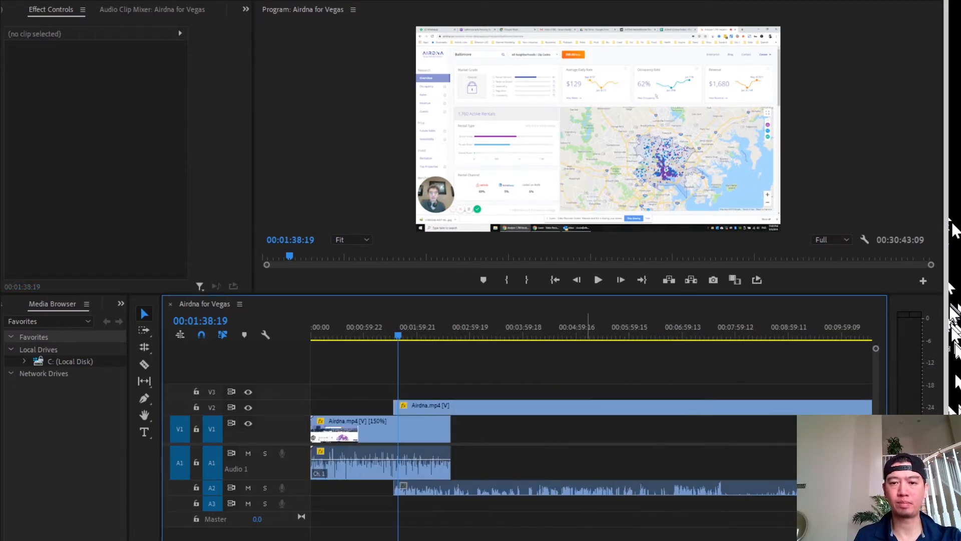
drag(450, 407, 618, 429)
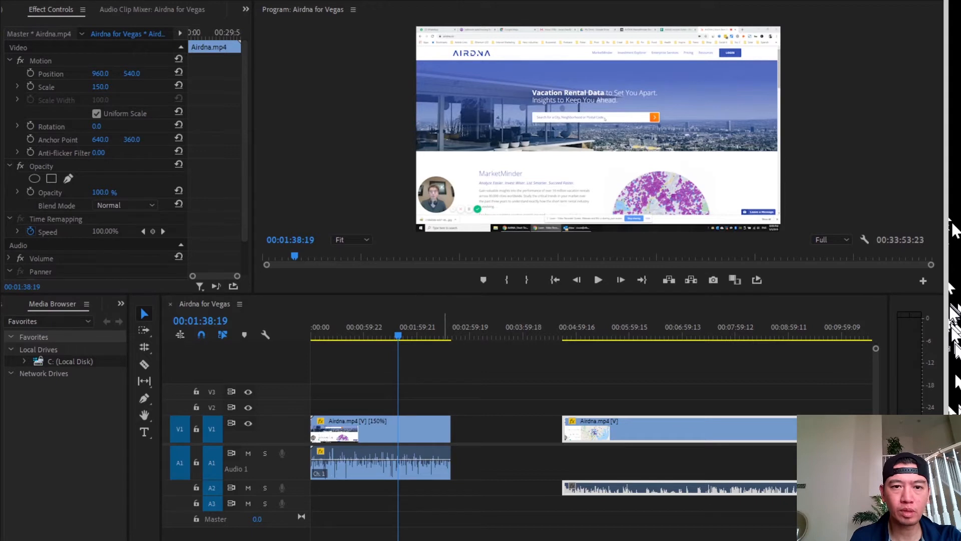
Place the Green Screen Subsribe Icon.mp4 clip on V2 and A2 between the two Airdna clips.
drag(445, 392, 472, 407)
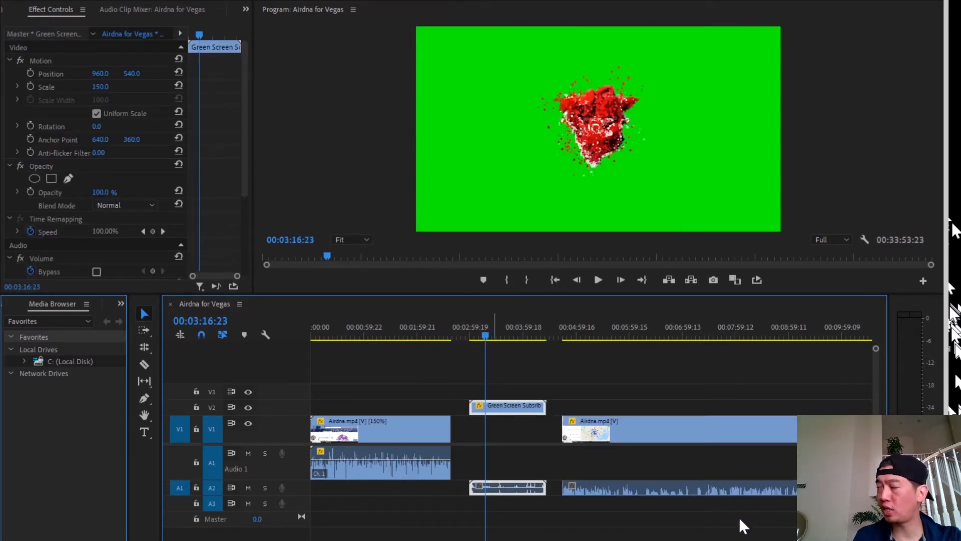
key(shift+Left)
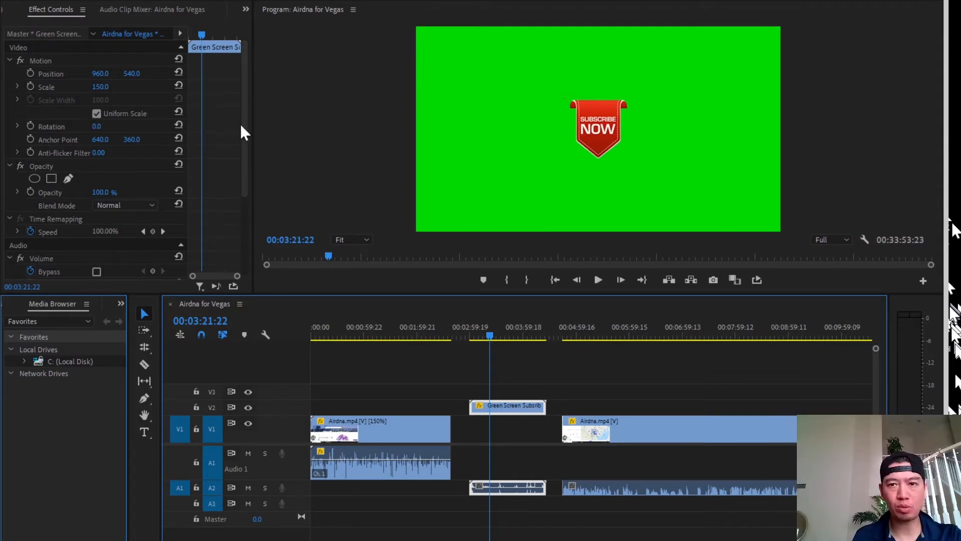
click(404, 407)
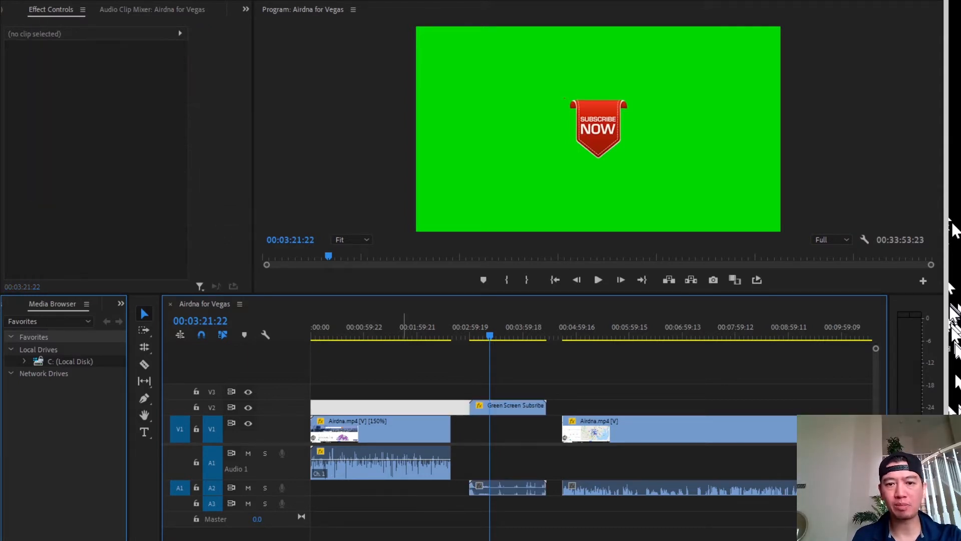
click(404, 429)
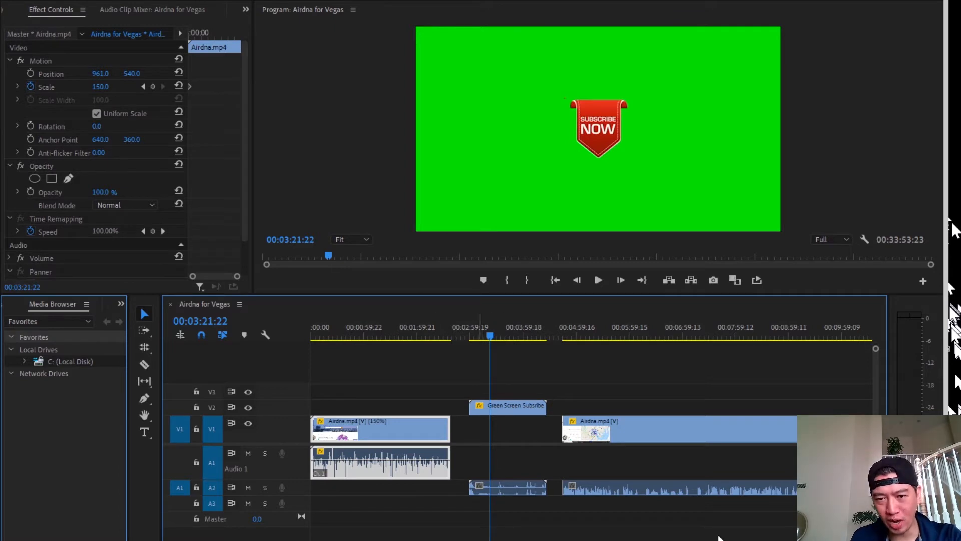
Scrub and play through the green screen clip to review its subscribe animations.
mouse_move(493, 330)
mouse_down()
mouse_move(506, 329)
mouse_move(496, 331)
mouse_up()
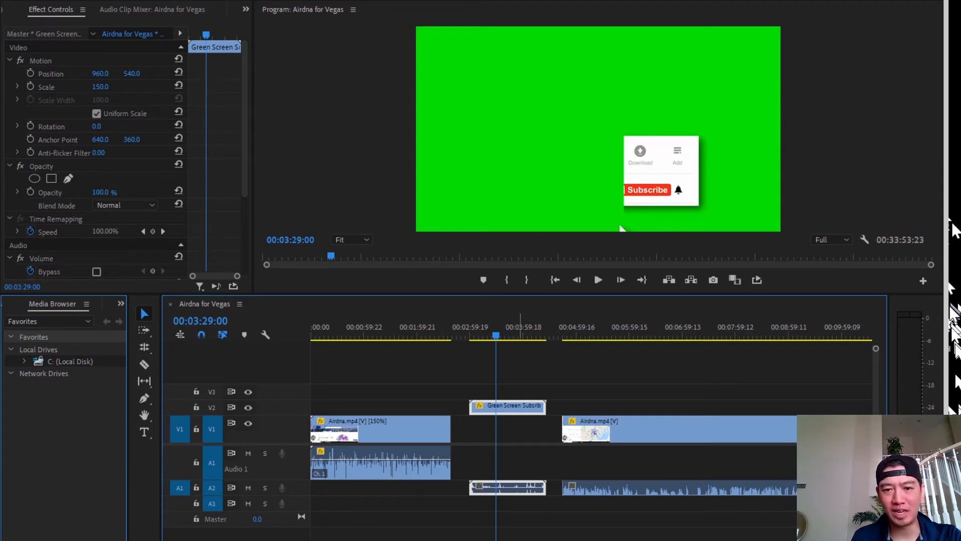
click(485, 434)
click(518, 407)
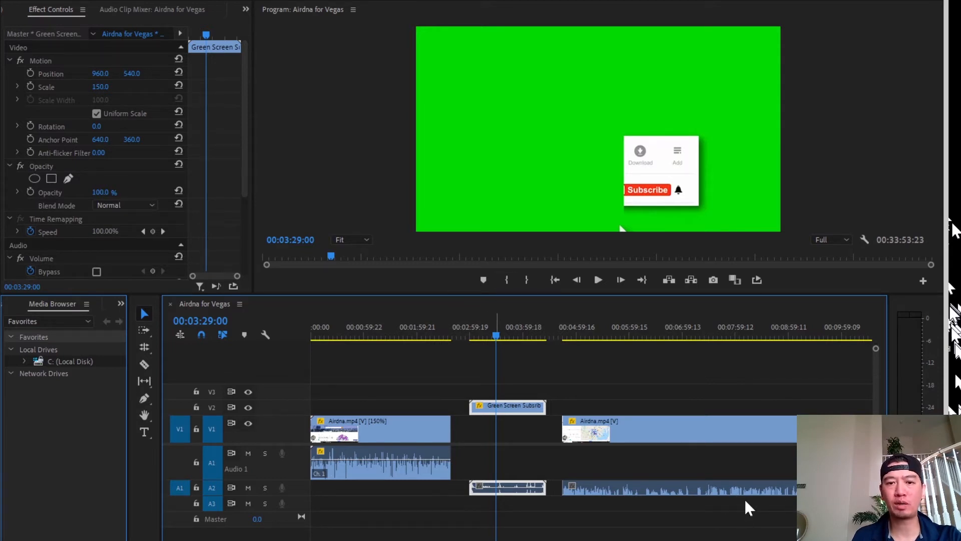
drag(496, 332, 489, 330)
key(space)
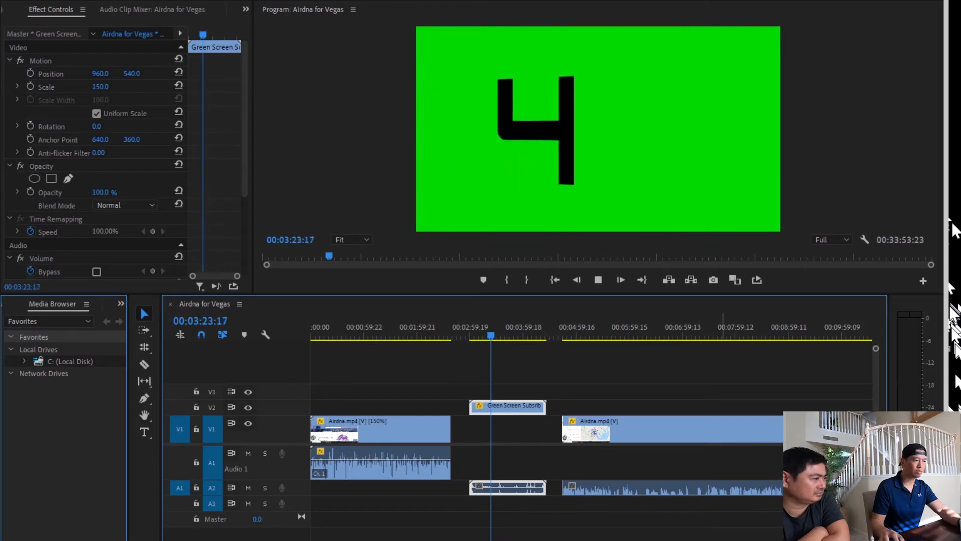
key(space)
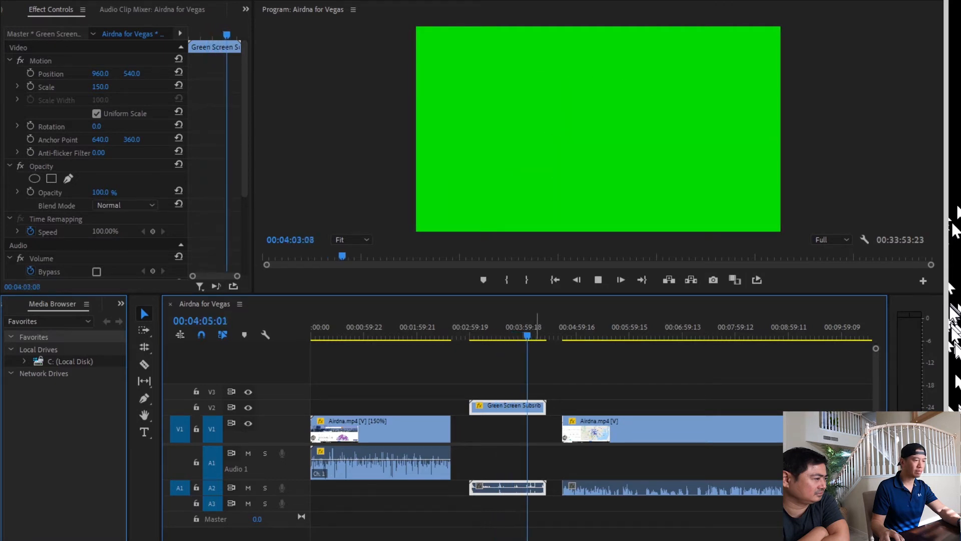
key(space)
key(minus)
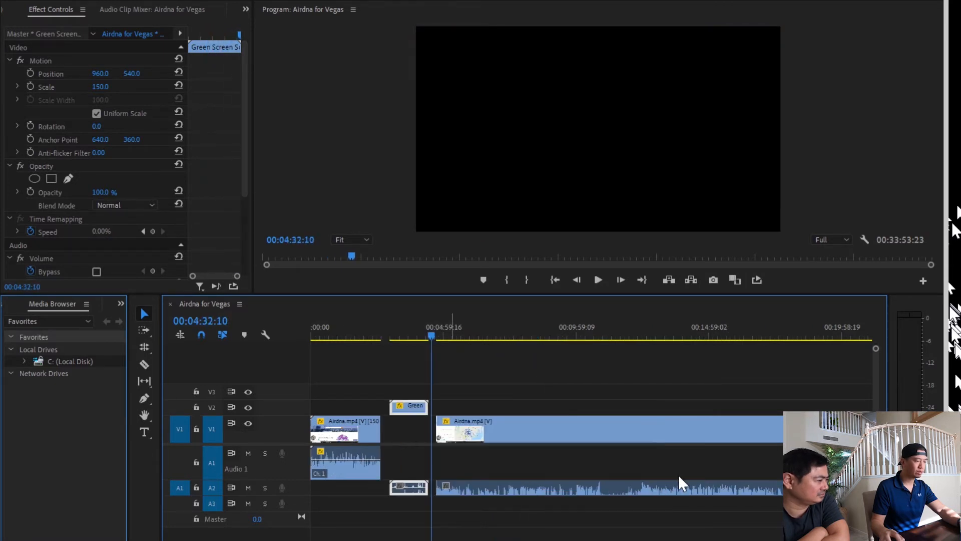
Split the green screen clip at 00:03:10:06, where the SUBSCRIBE NOW badge starts to appear, and delete the part before it.
key(equal)
mouse_move(384, 336)
mouse_down()
mouse_move(492, 335)
mouse_move(483, 335)
mouse_up()
key(space)
key(equal)
key(equal)
drag(571, 336, 569, 336)
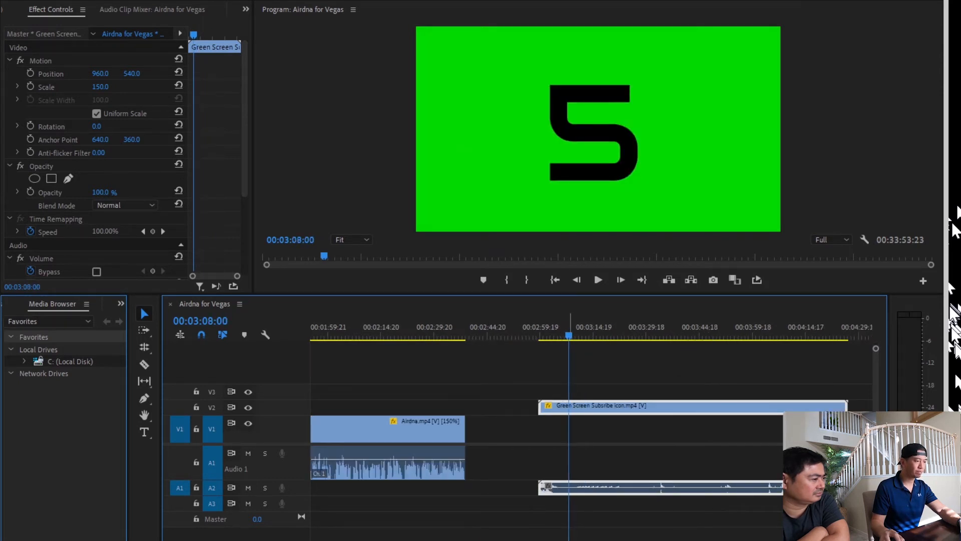
key(space)
key(space)
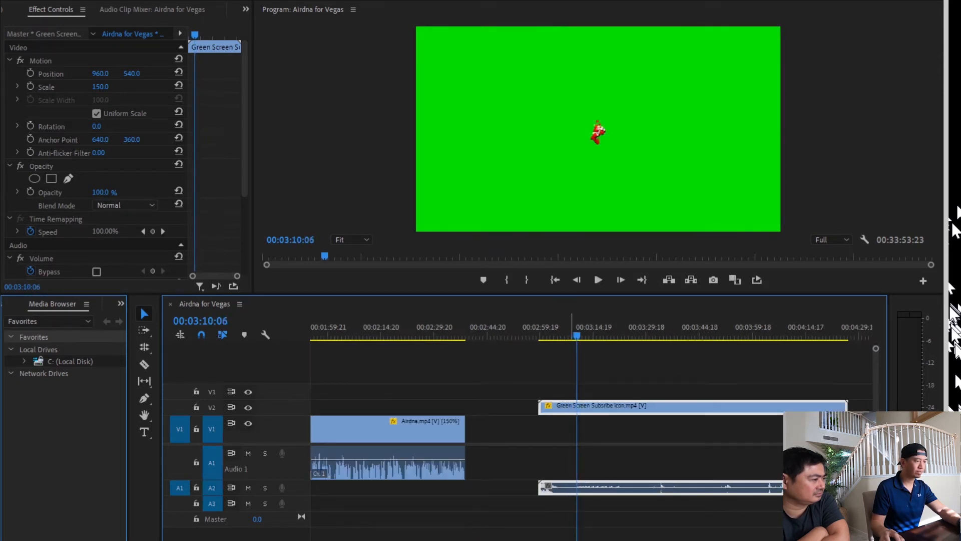
key(ctrl+k)
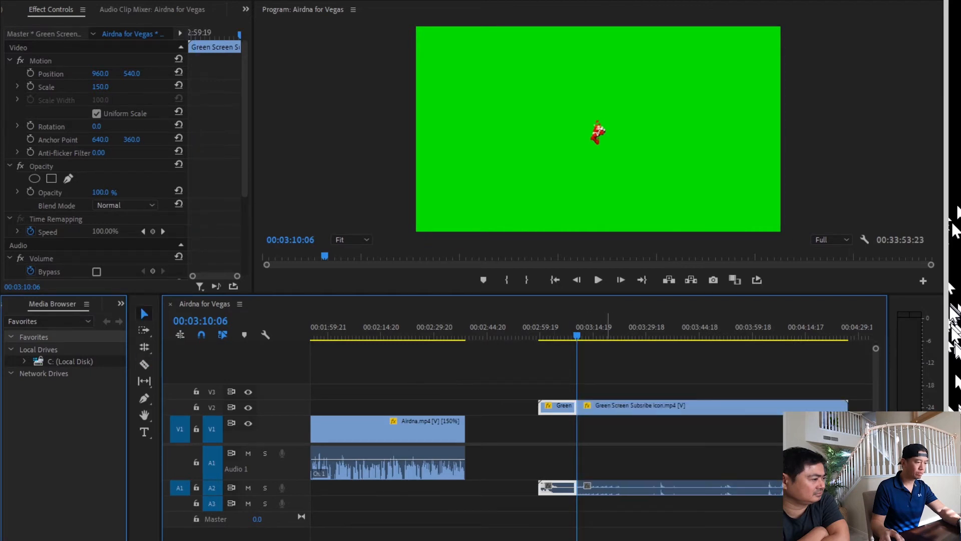
key(Delete)
Cut the green screen clip at 00:03:22:08 on the SUBSCRIBE NOW badge and delete the remainder after the cut.
key(minus)
key(equal)
key(equal)
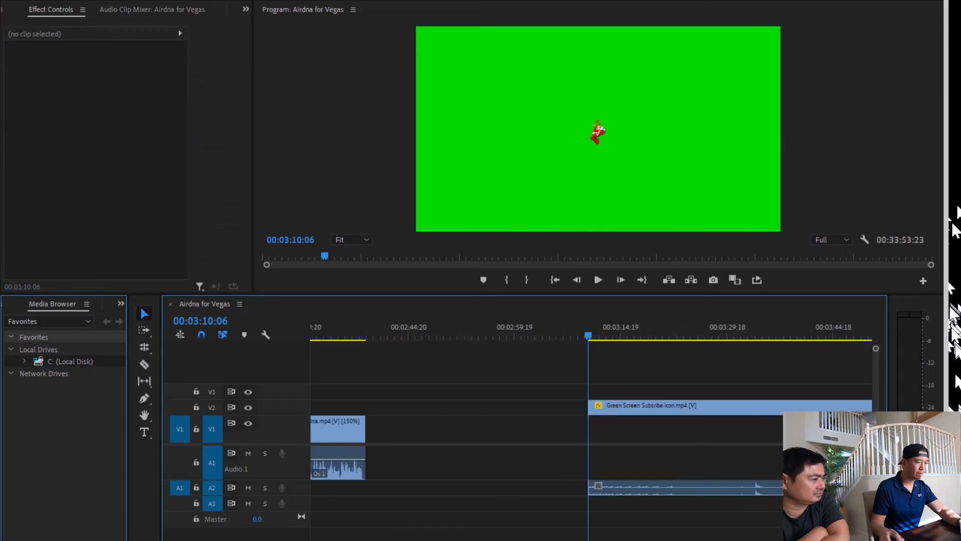
click(607, 330)
key(space)
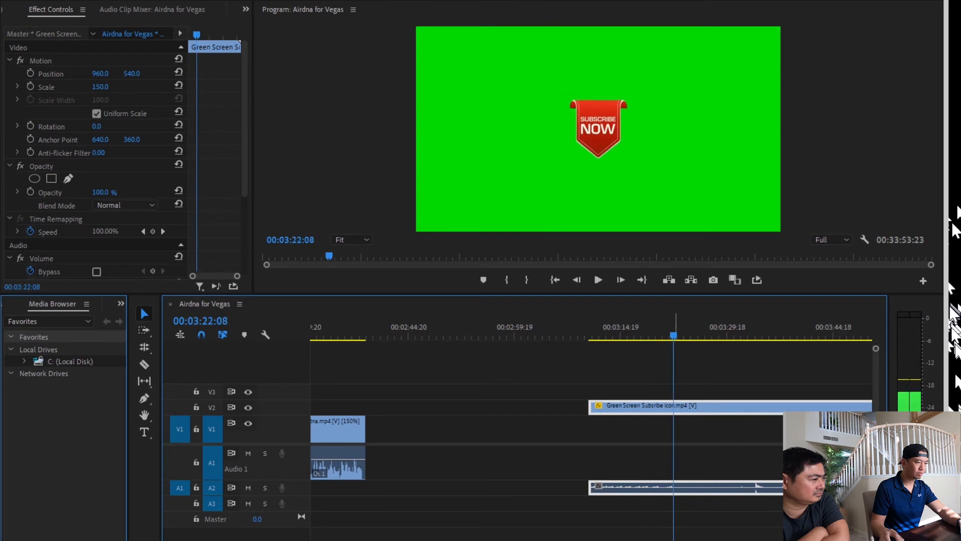
key(c)
click(673, 406)
key(v)
click(748, 429)
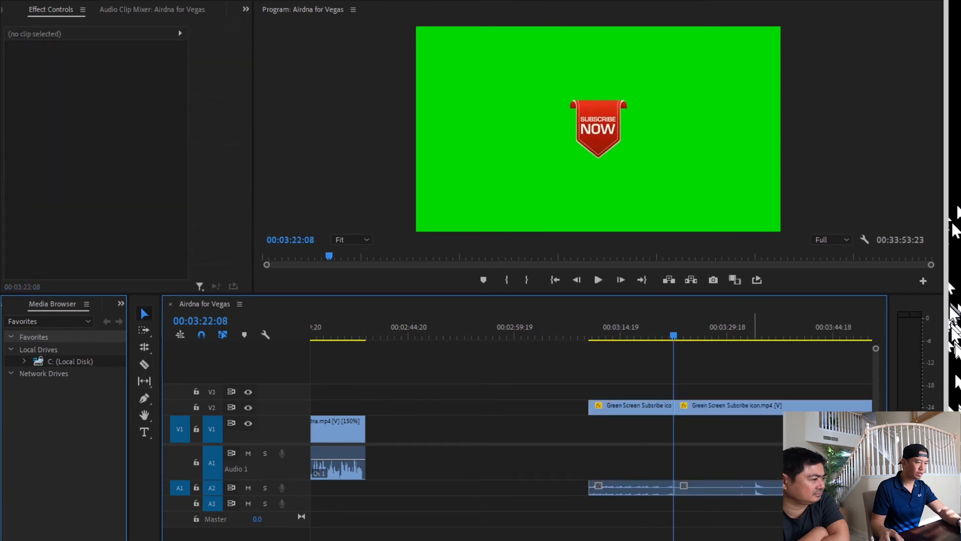
click(755, 407)
key(Delete)
Move the trimmed green screen clip above the first Airdna clip on V2, starting at about 00:00:39.
key(minus)
key(minus)
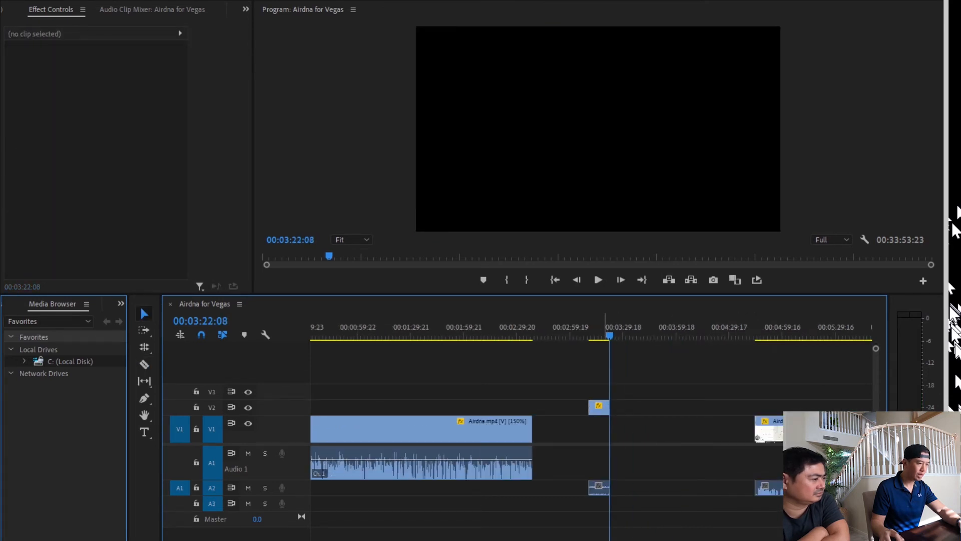
drag(603, 407, 375, 407)
key(ctrl+z)
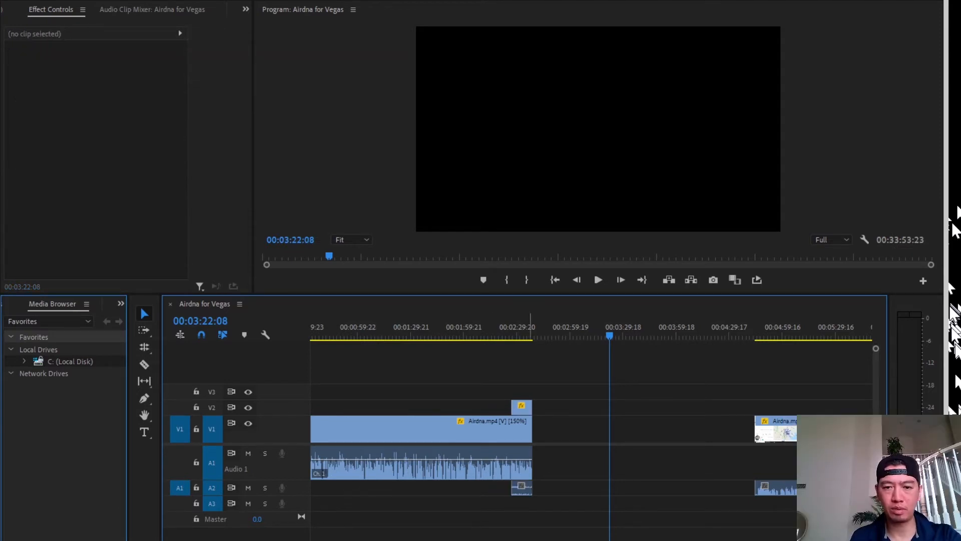
drag(524, 407, 336, 407)
Place the playhead at 00:00:37:01, just before the green screen clip over the first Airdna clip.
key(Up)
key(shift+Left)
key(shift+Left)
key(shift+Left)
key(shift+Left)
key(shift+Left)
key(shift+Left)
key(shift+Left)
key(shift+Left)
key(shift+Left)
key(shift+Left)
key(shift+Left)
key(shift+Left)
key(shift+Left)
key(shift+Left)
key(shift+Left)
key(shift+Left)
key(shift+Left)
key(shift+Left)
key(shift+Left)
key(shift+Left)
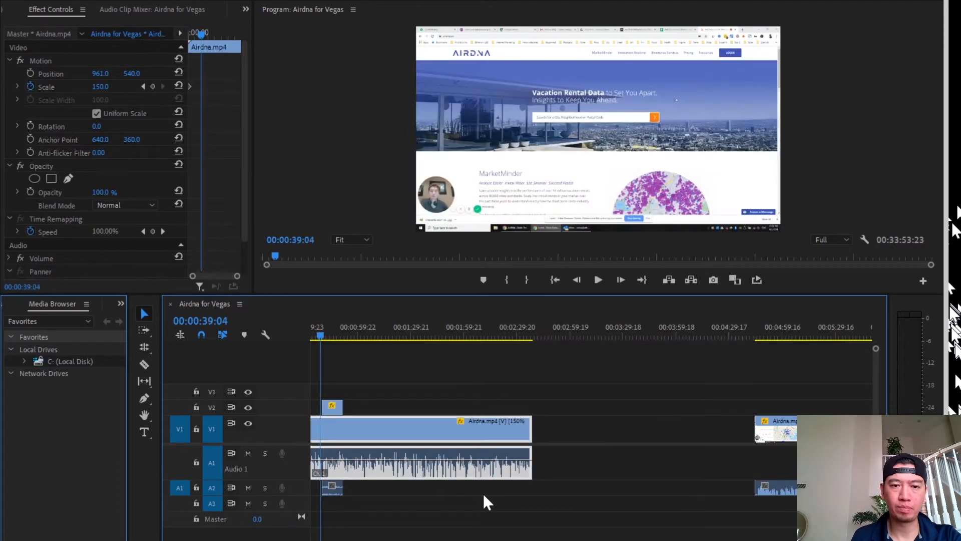
key(=)
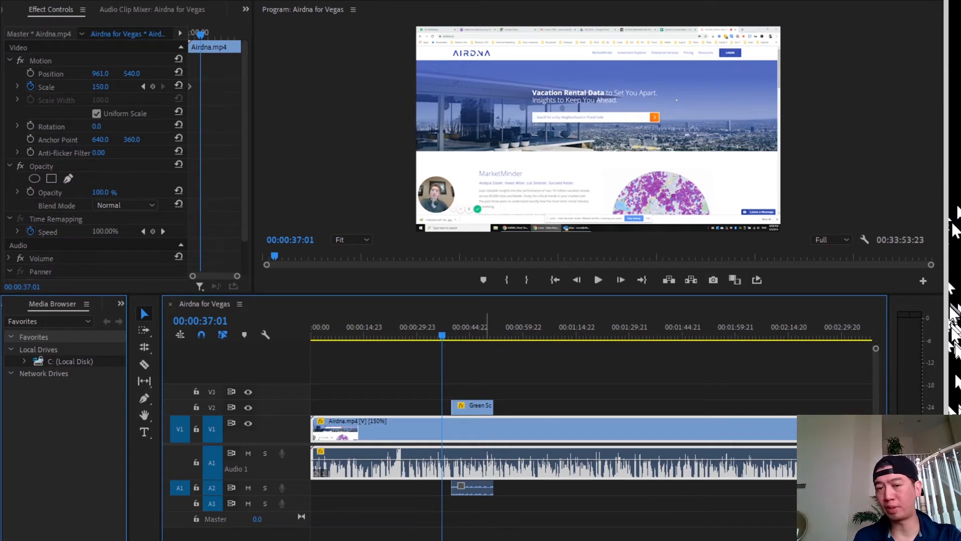
Play the sequence from 00:00:37:01 into the green screen clip to check where the overlay comes in.
key(space)
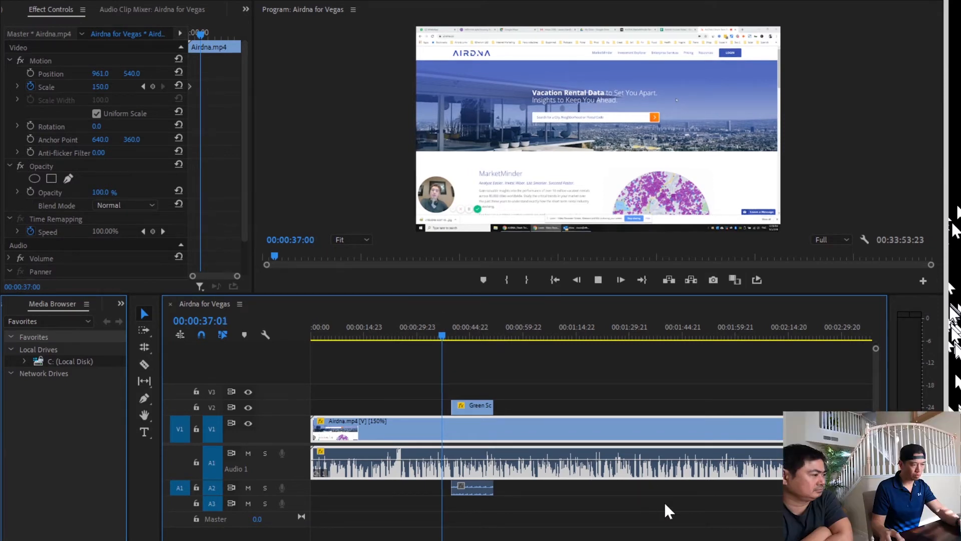
key(space)
key(space)
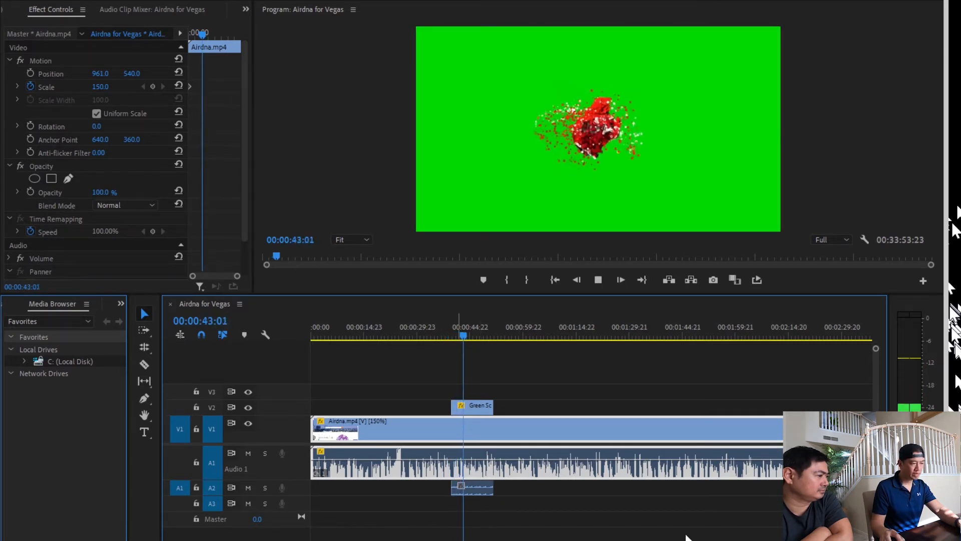
key(space)
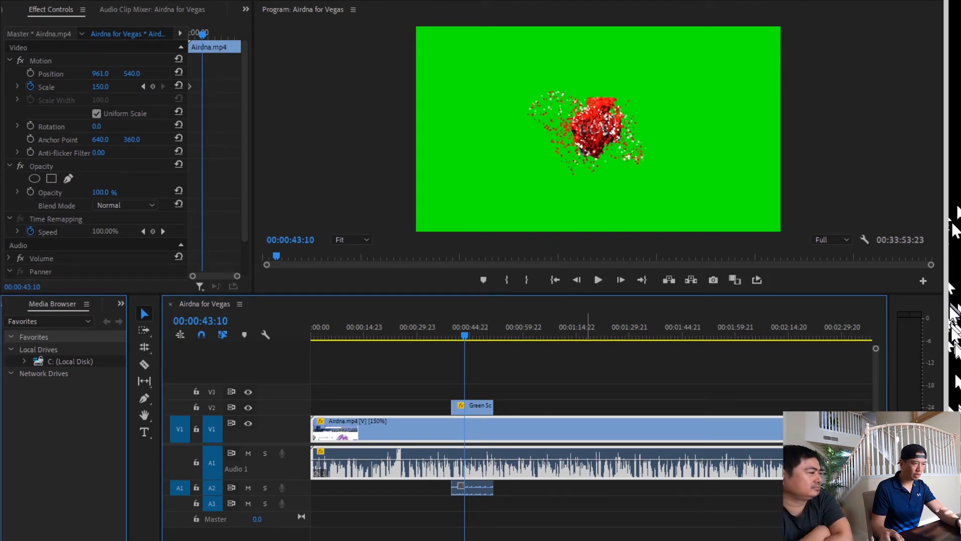
Search the effects for "key" and apply Ultra Key to the green screen clip on V2.
click(480, 407)
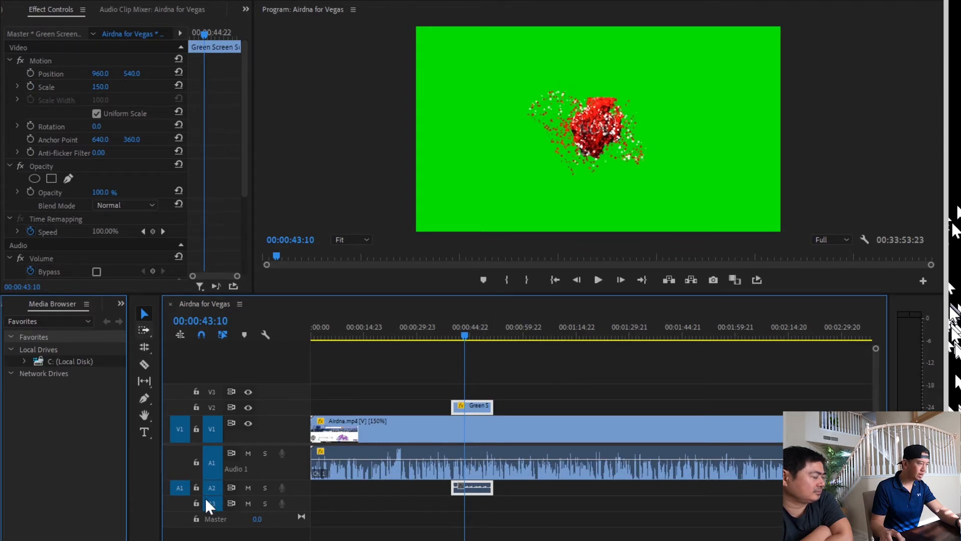
drag(191, 504, 304, 533)
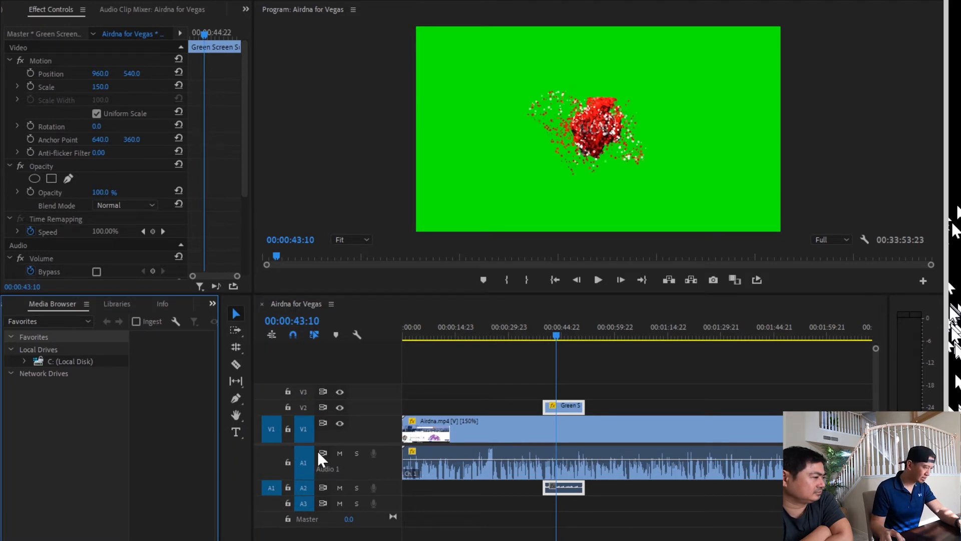
key(shift+7)
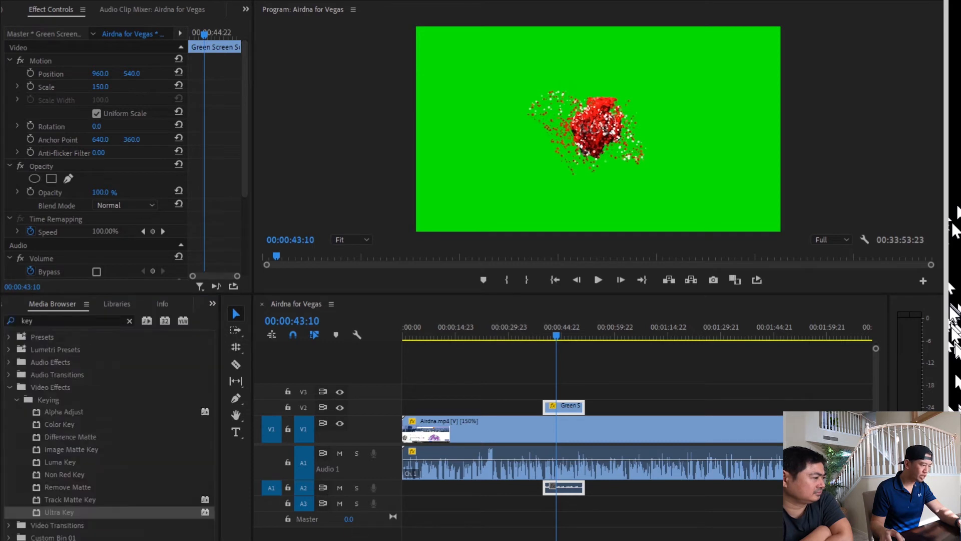
key(shift+f)
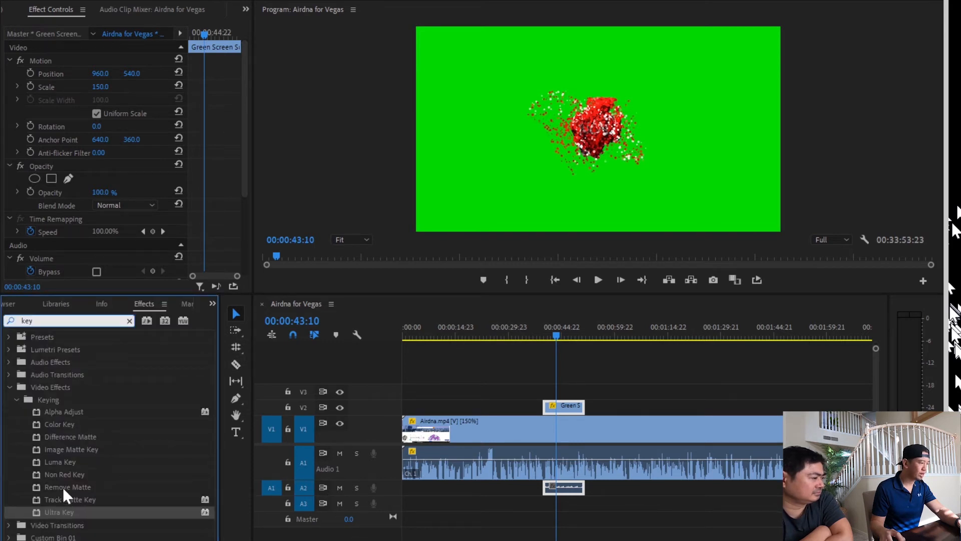
key(ctrl+a)
text(key)
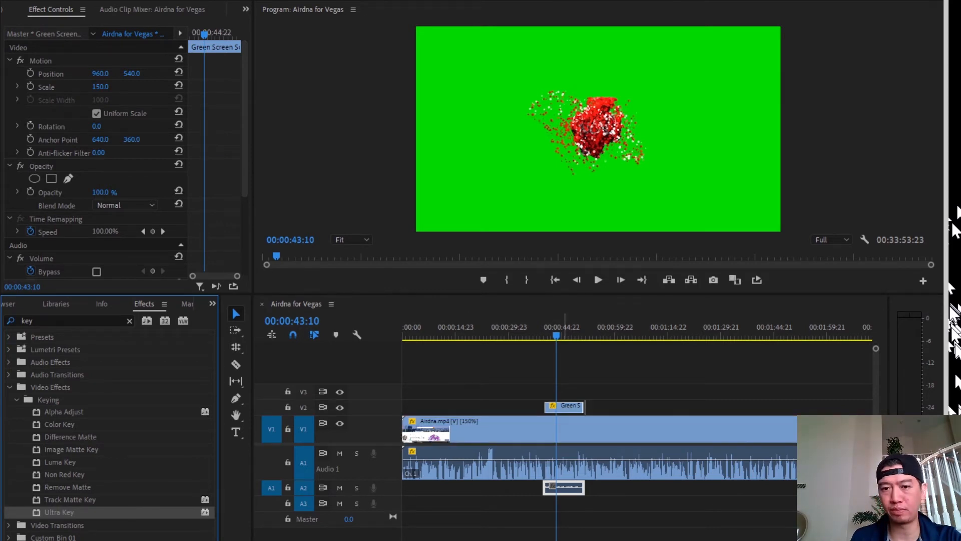
drag(565, 407, 566, 407)
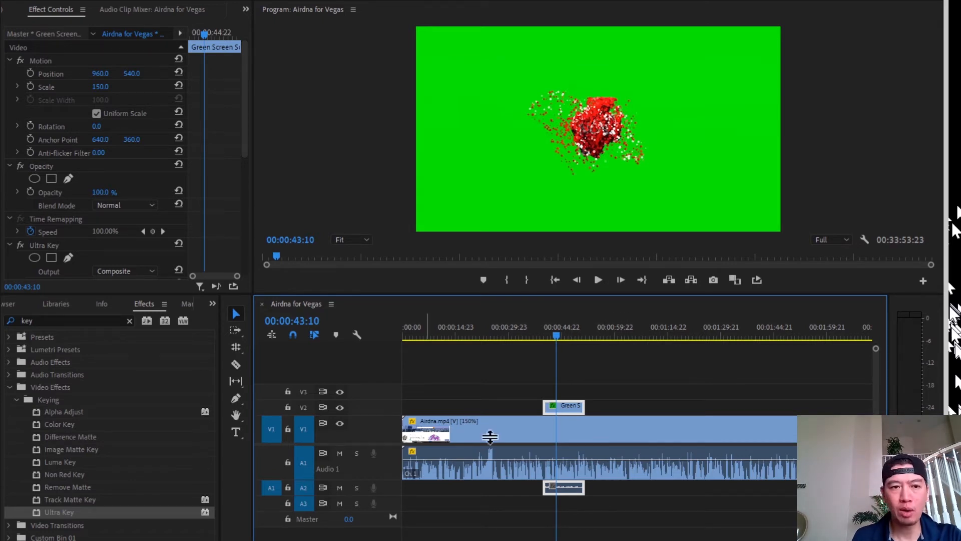
Sample the green background in the program preview as the Ultra Key key color.
scroll(255, 273, down, 1)
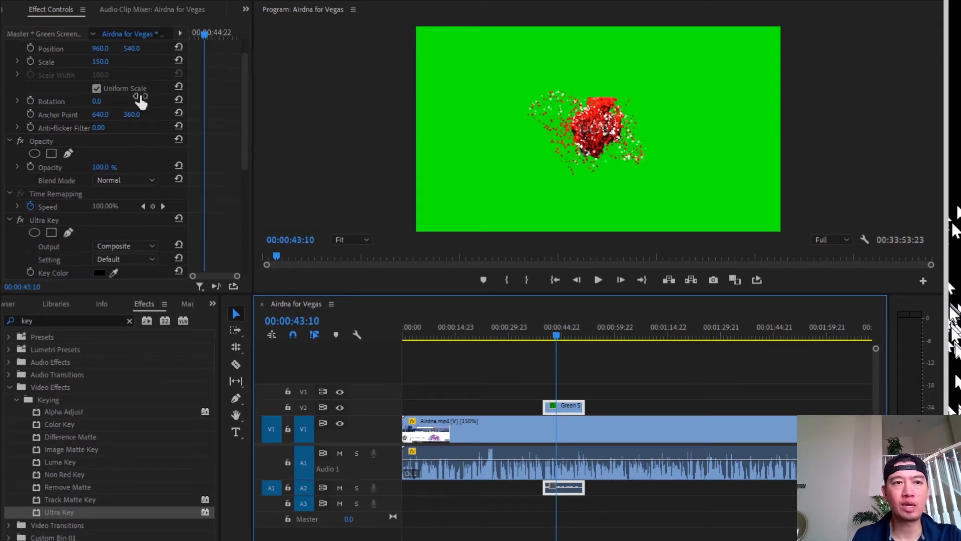
scroll(141, 102, up, 1)
scroll(328, 221, down, 2)
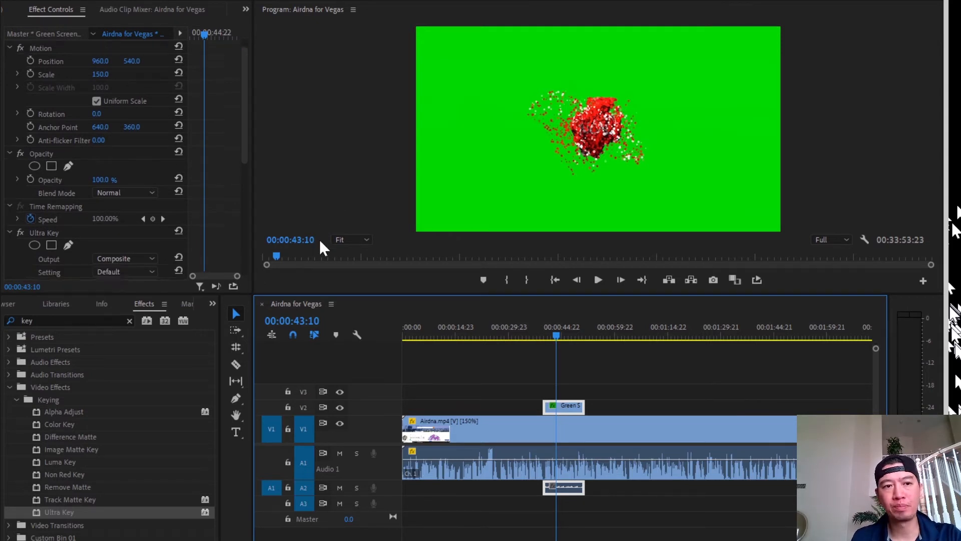
scroll(240, 280, down, 1)
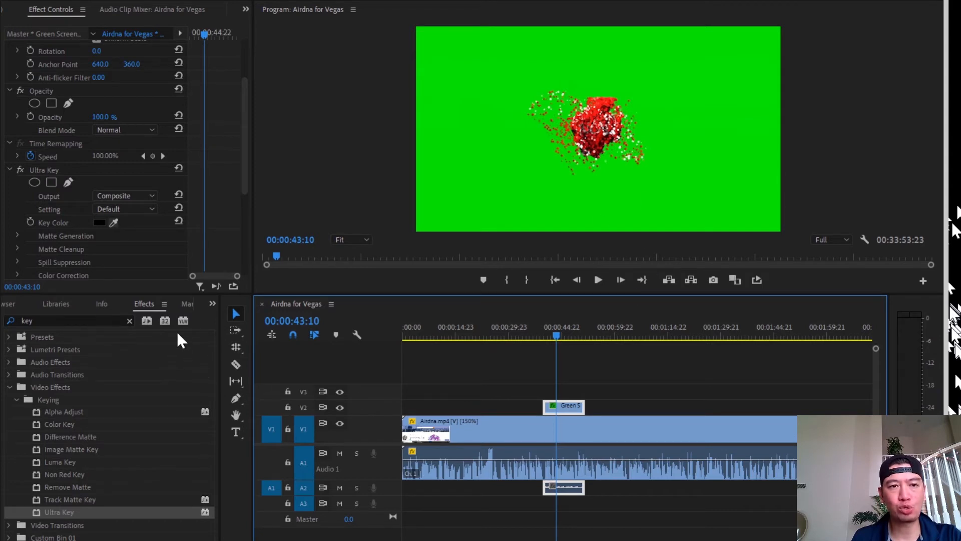
click(113, 222)
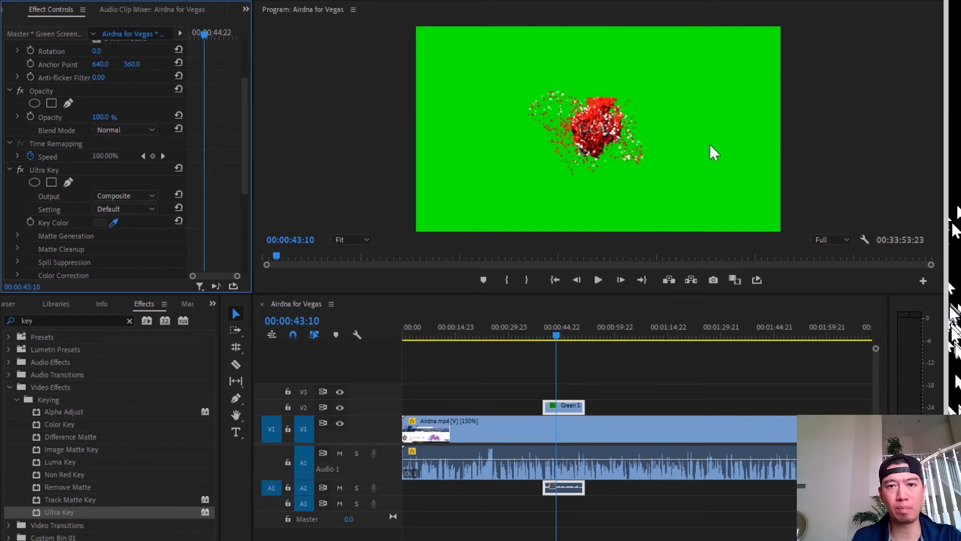
click(714, 150)
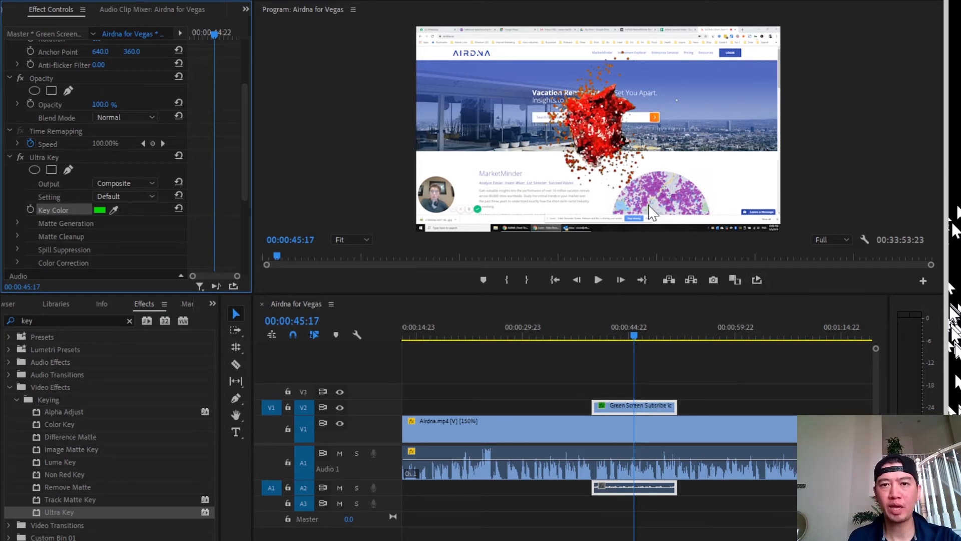
Play the keyed subscribe animation over the Airdna footage from about 00:00:40:04.
click(597, 330)
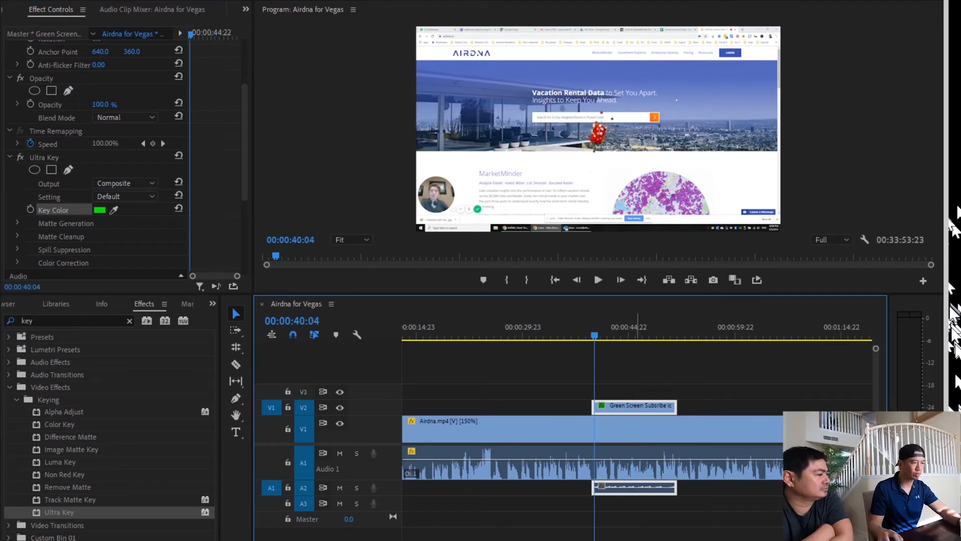
key(space)
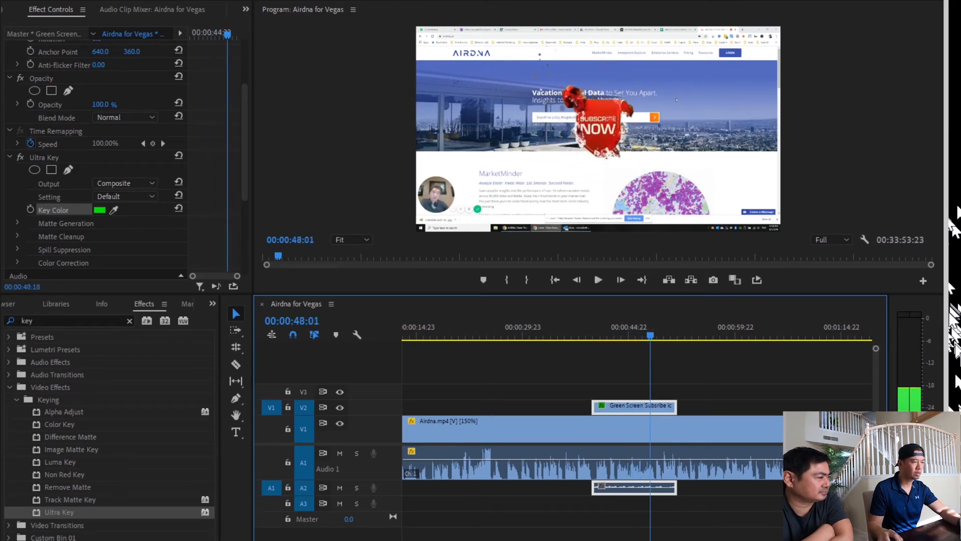
key(space)
key(space)
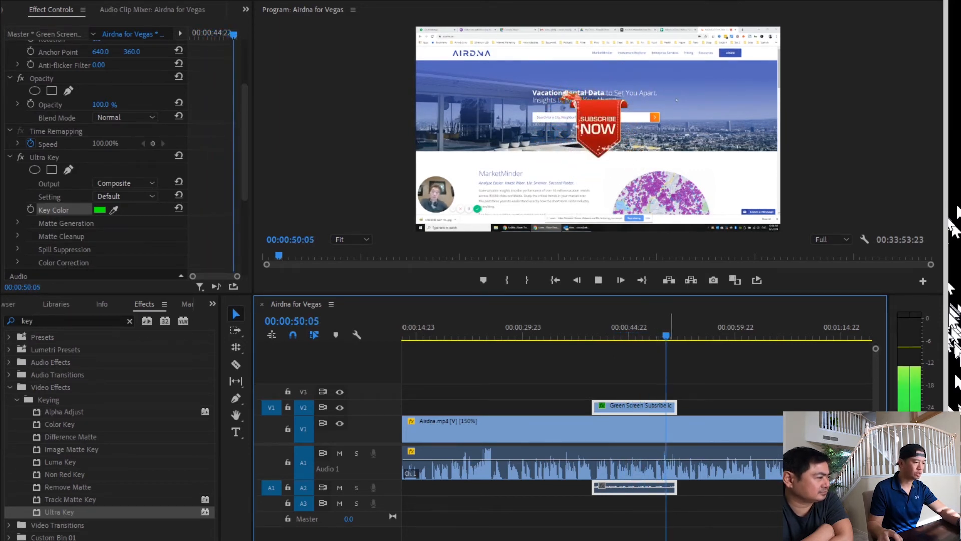
key(space)
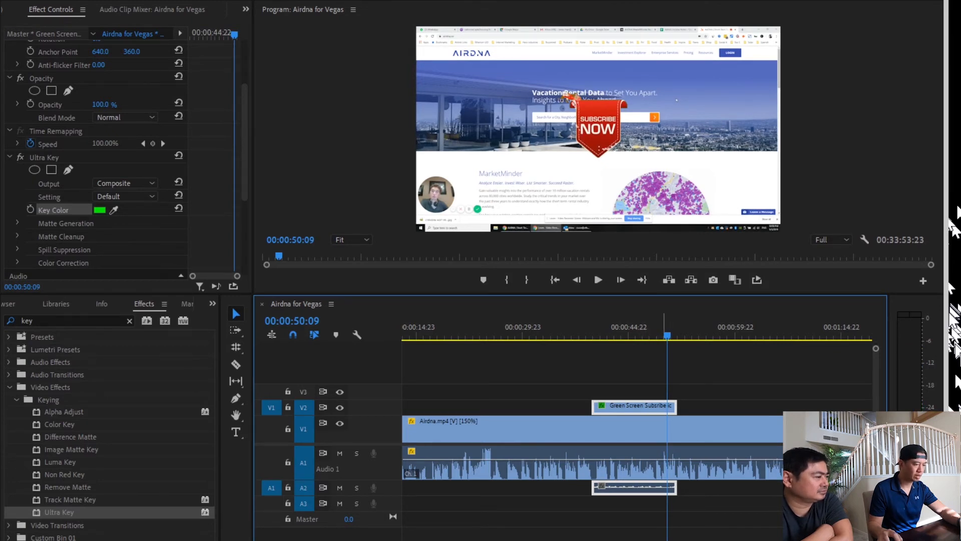
Delete only the green screen clip's audio from A2, keeping its video on V2.
click(715, 392)
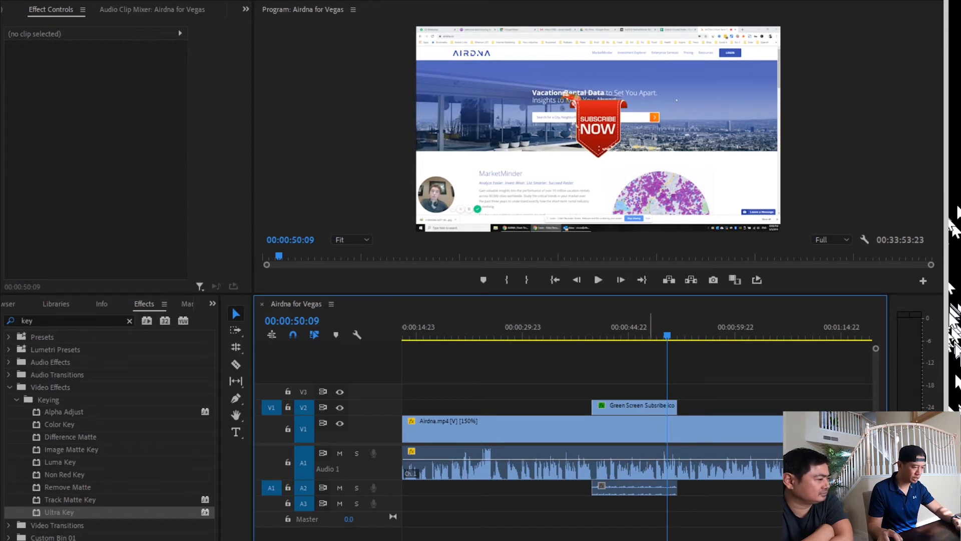
click(653, 487)
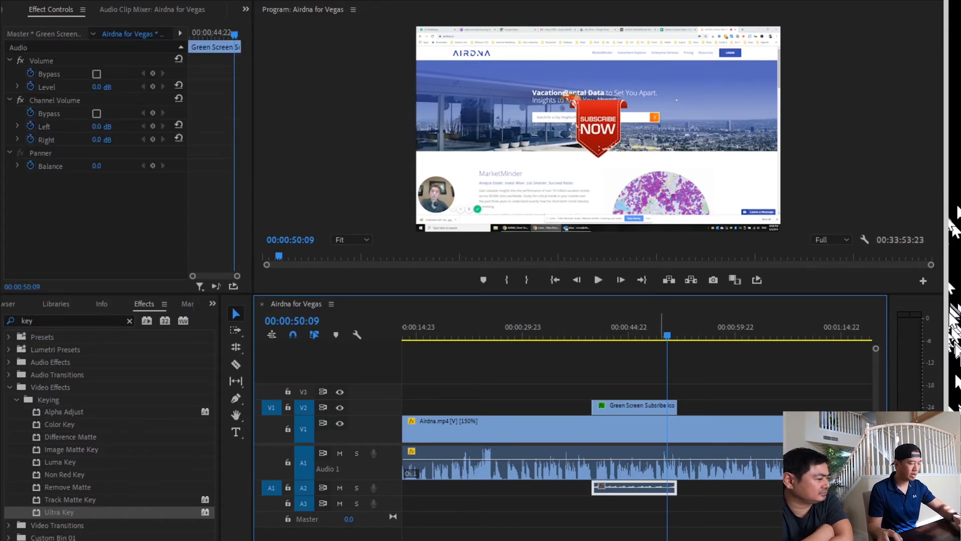
key(Delete)
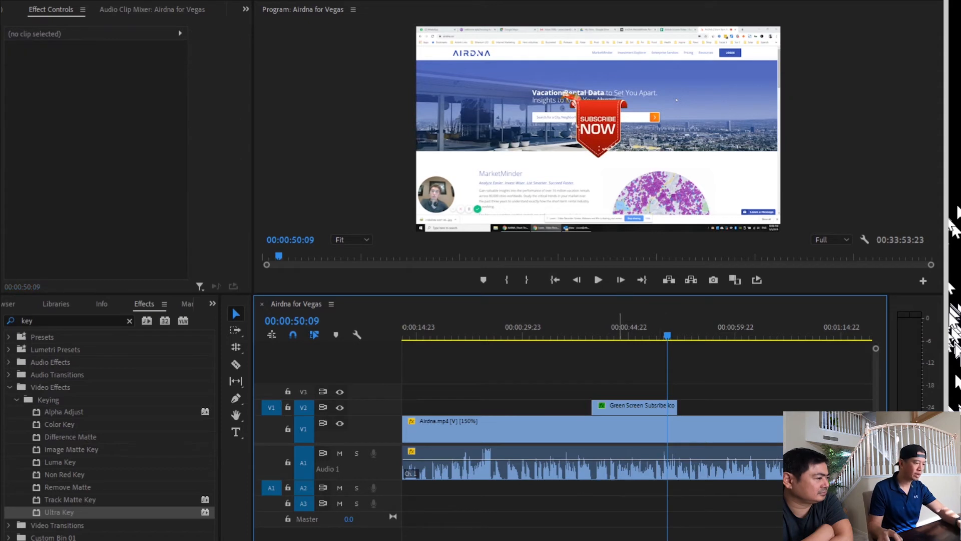
Speed up the green screen clip on V2 to about a third of its length and play it from its start.
mouse_move(610, 331)
mouse_down()
mouse_move(599, 331)
mouse_move(648, 332)
mouse_move(615, 331)
mouse_up()
key(space)
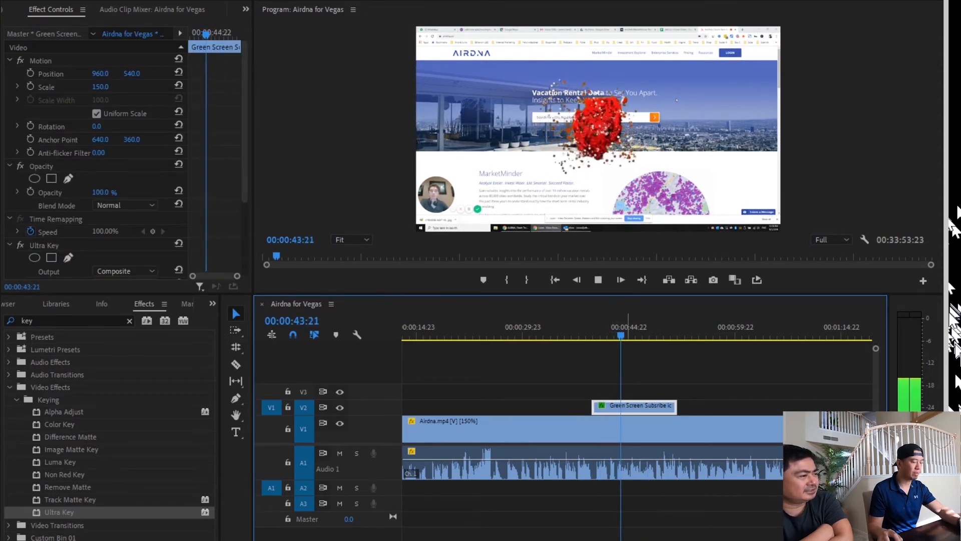
key(space)
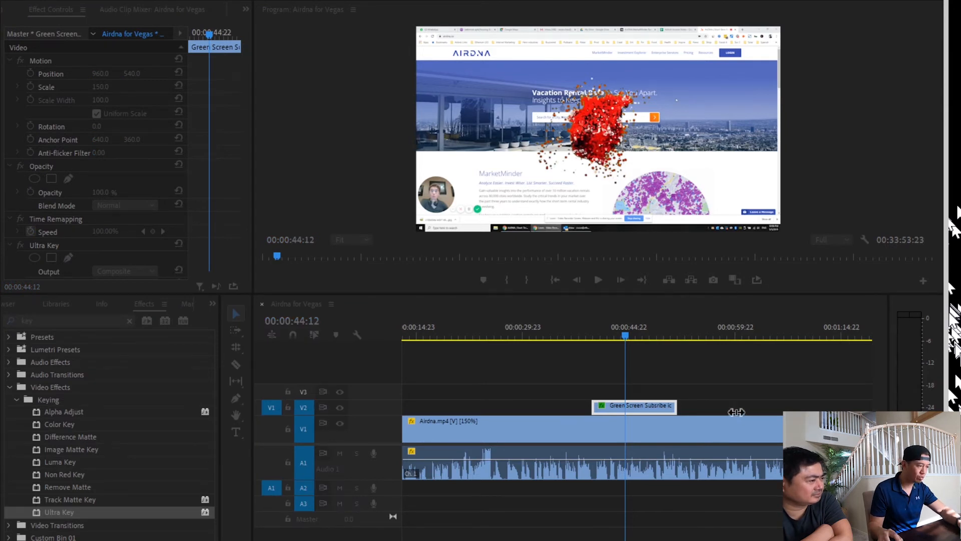
key(Return)
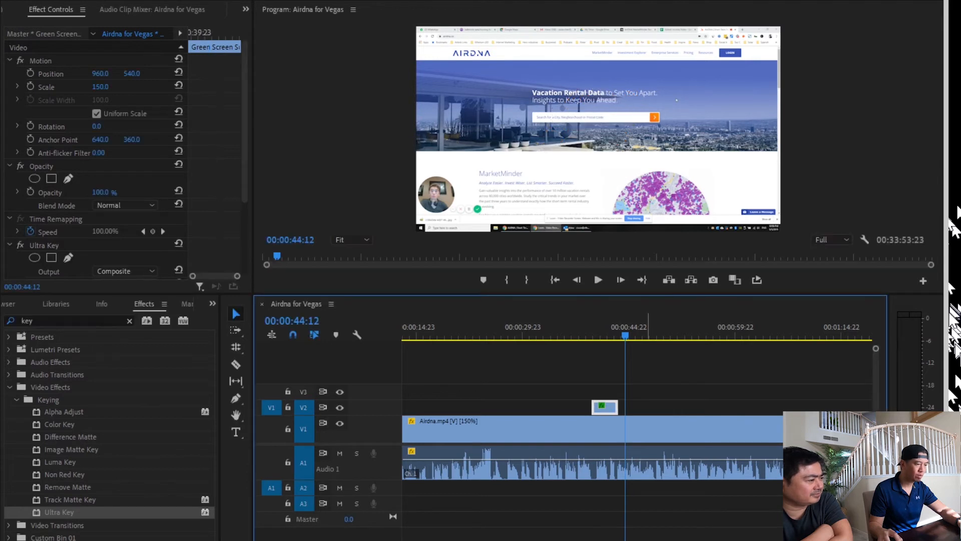
key(Up)
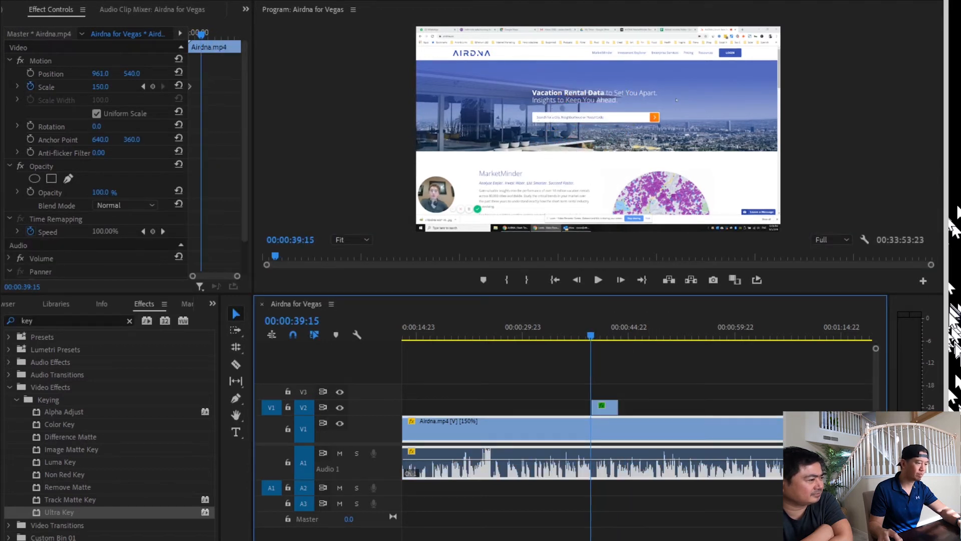
key(space)
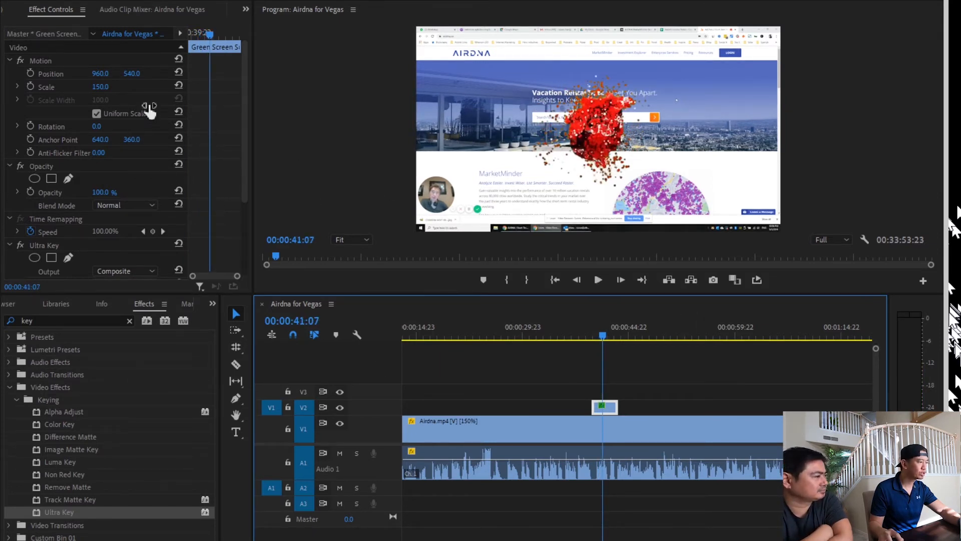
Set the green screen clip's position to 1633, 838 and its scale to 69, placing the badge in the frame's lower-right area.
drag(100, 73, 437, 74)
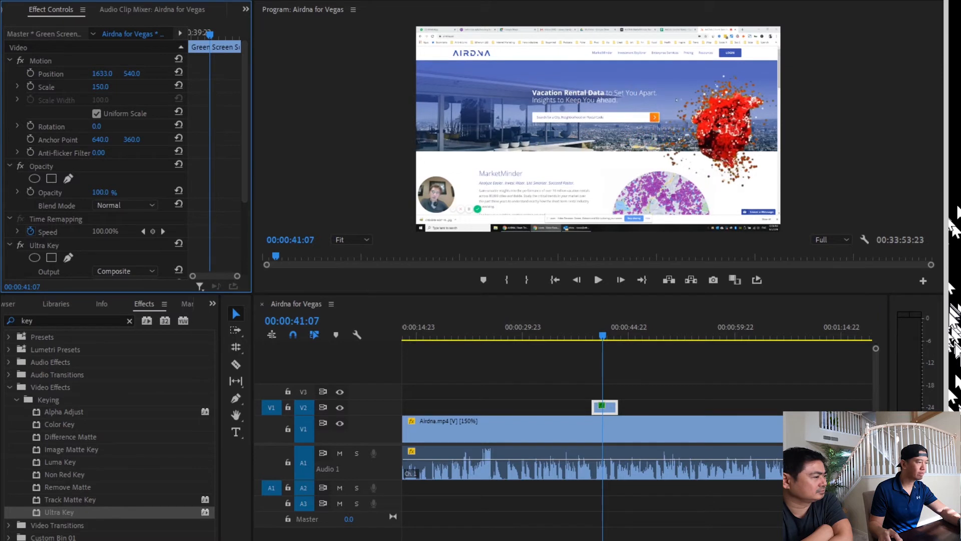
drag(132, 73, 217, 73)
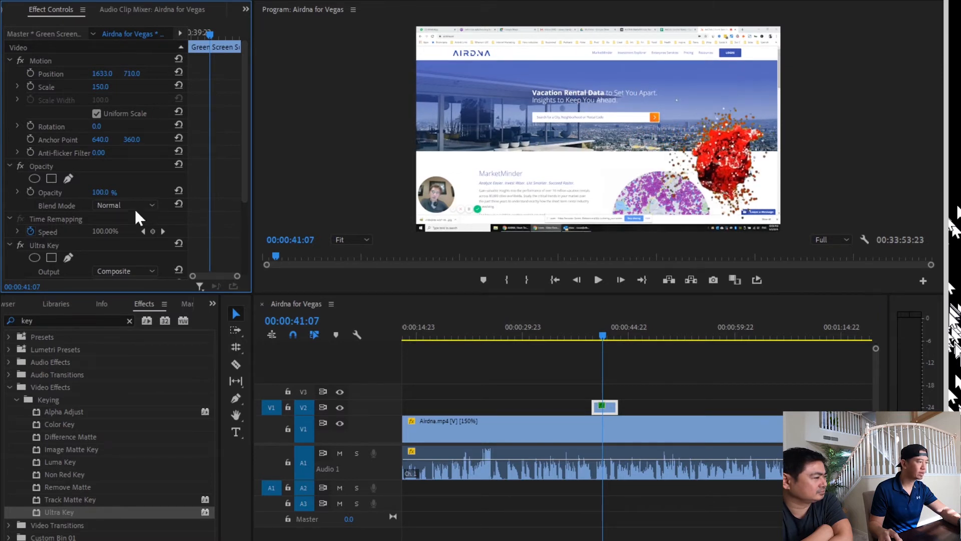
drag(100, 86, 60, 86)
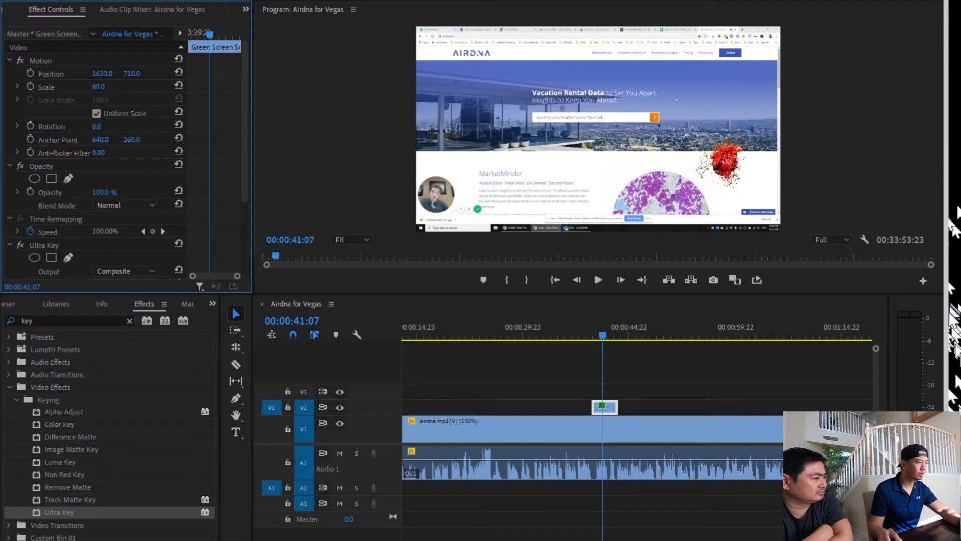
drag(131, 74, 196, 74)
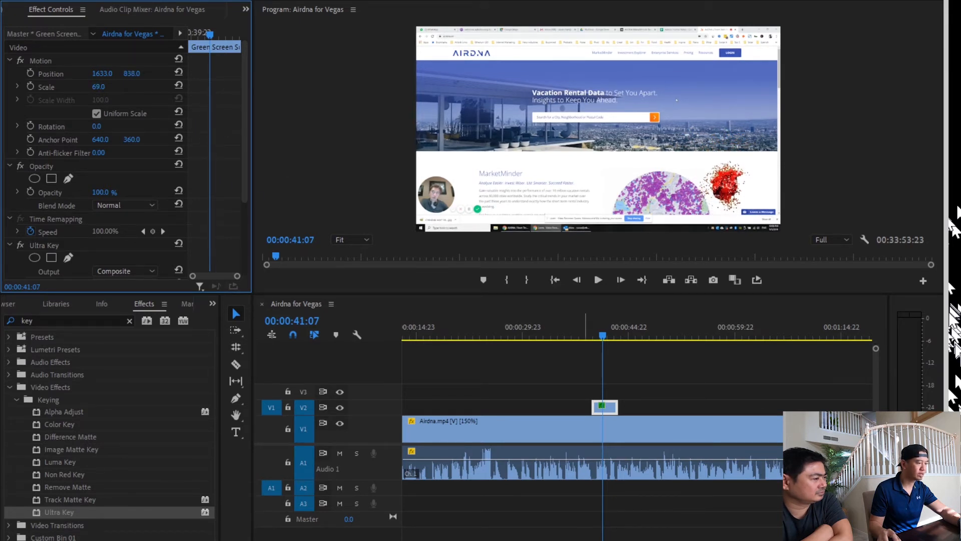
Play the sequence across the shortened green screen clip to check the badge's new size and position.
click(592, 326)
key(space)
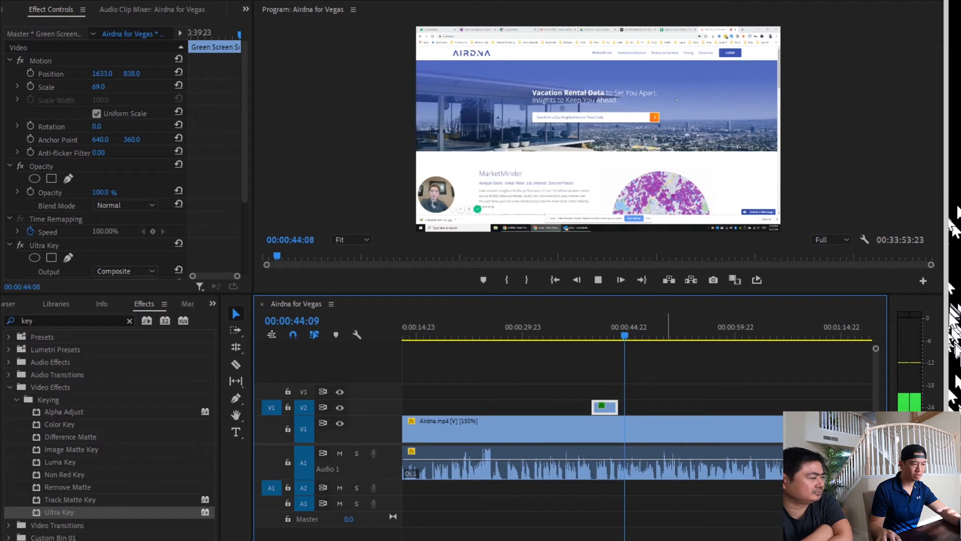
key(space)
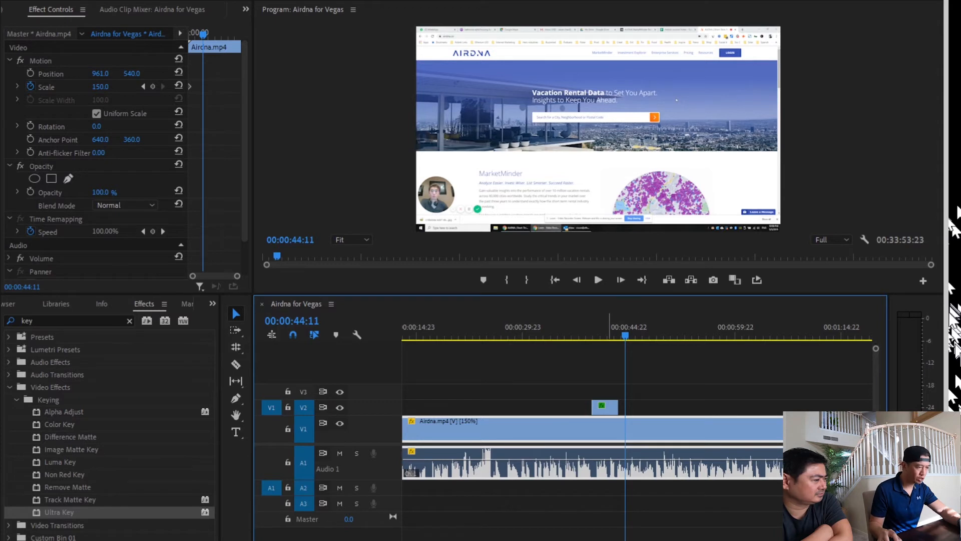
Select the first Airdna clip on V1 and play the sequence from 00:00:40:17.
click(599, 329)
key(minus)
key(minus)
key(minus)
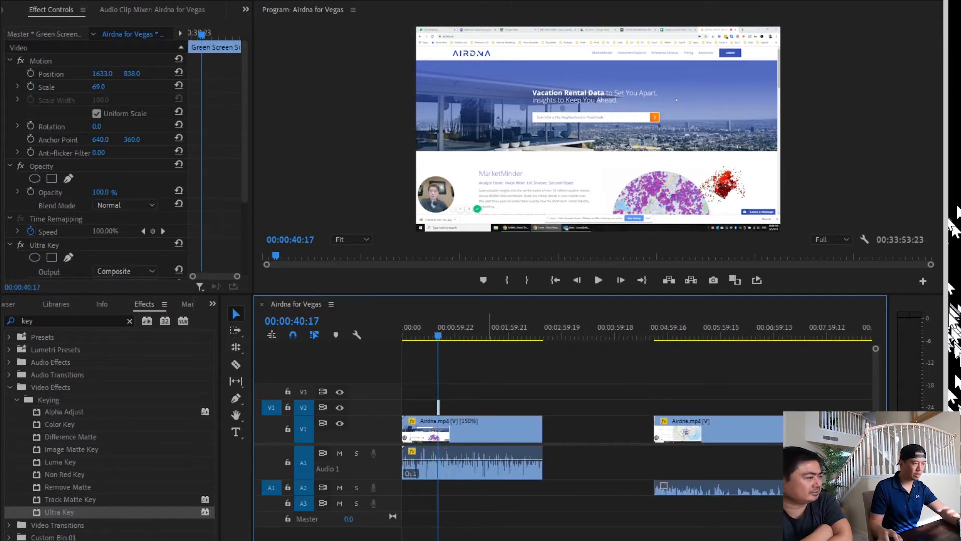
click(478, 429)
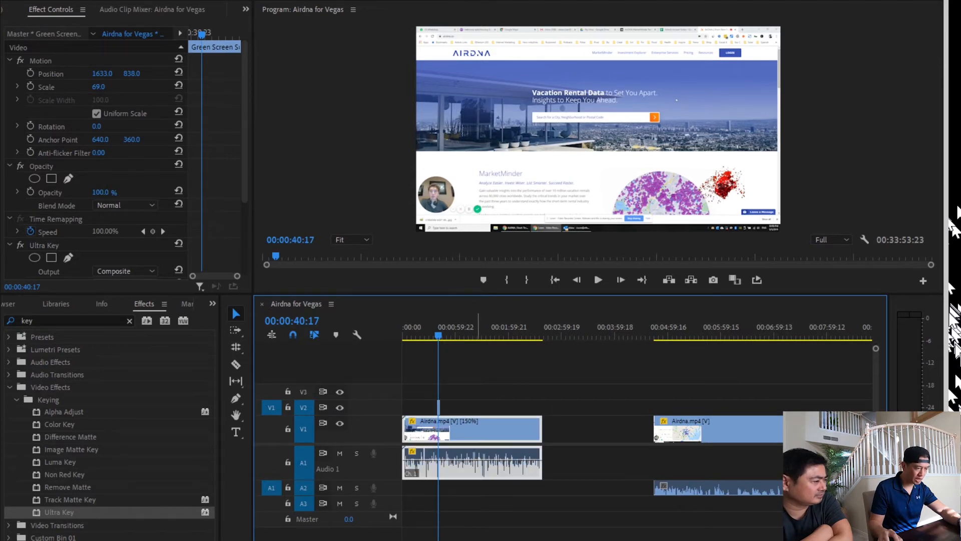
key(space)
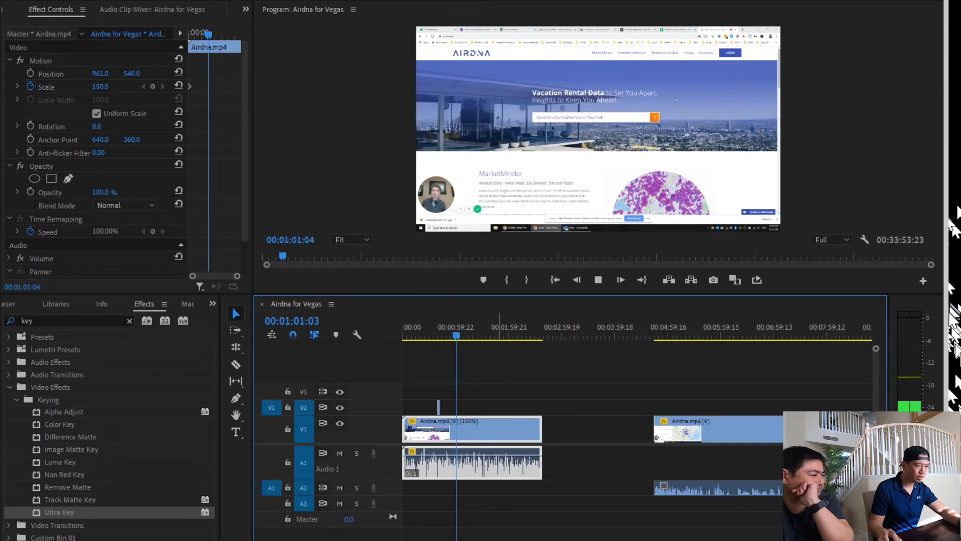
Stop playback and cut the second Airdna clip on V1 at about 00:05:09:17 and 00:05:28:17.
key(space)
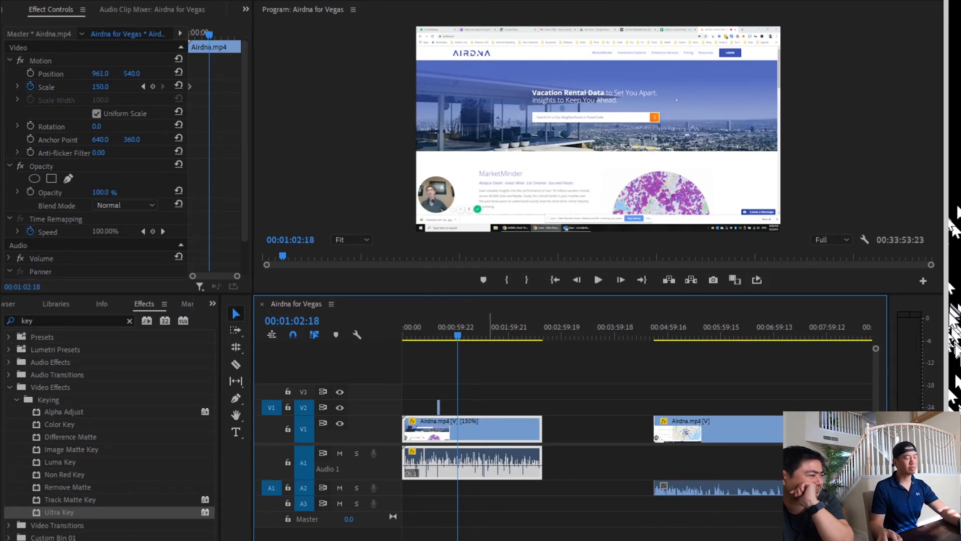
drag(655, 326, 668, 327)
key(c)
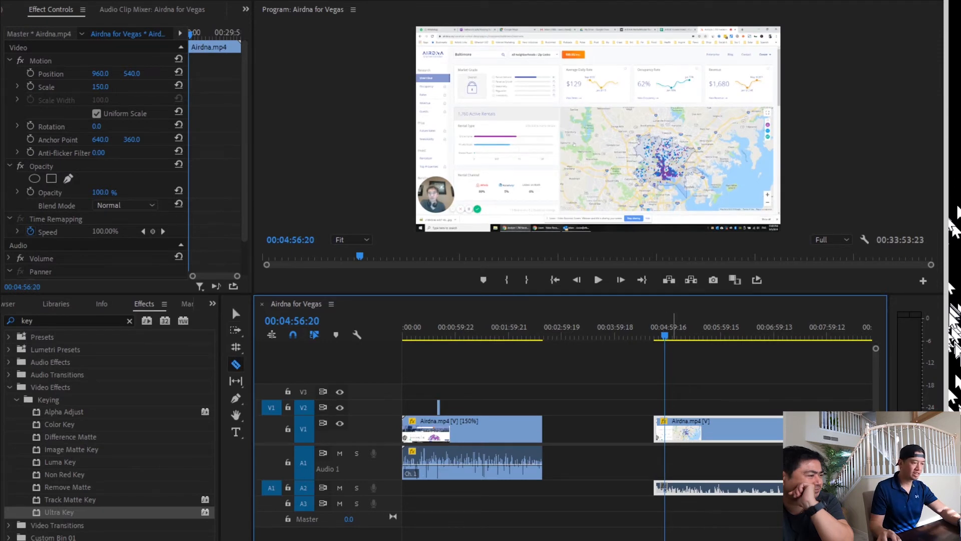
scroll(641, 450, right, 5)
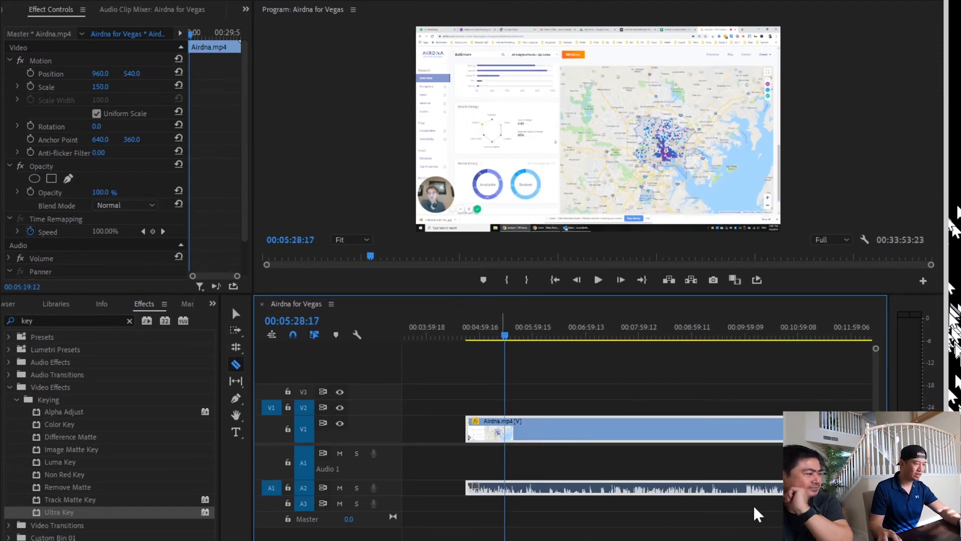
key(=)
key(=)
key(=)
Delete the section between the two cuts and close the gap it leaves on V1.
click(235, 313)
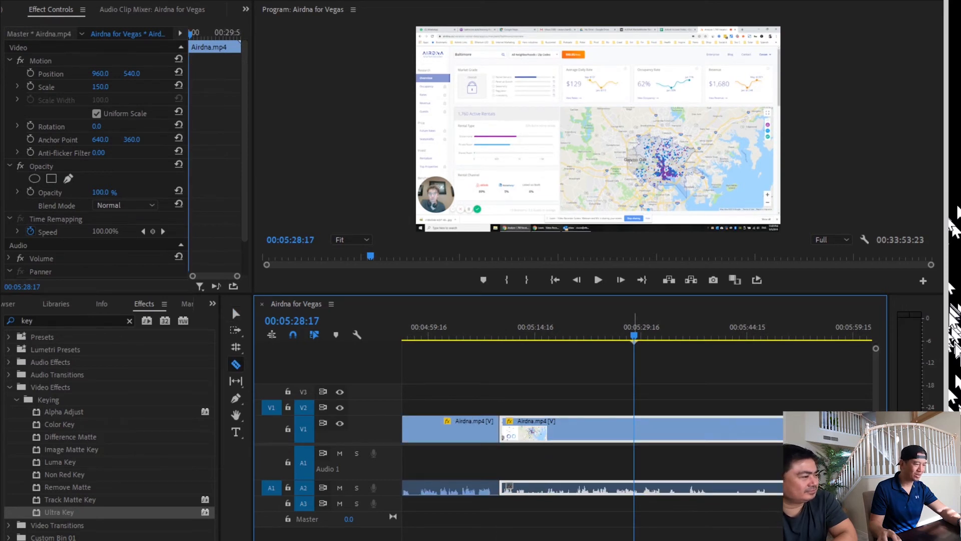
key(Delete)
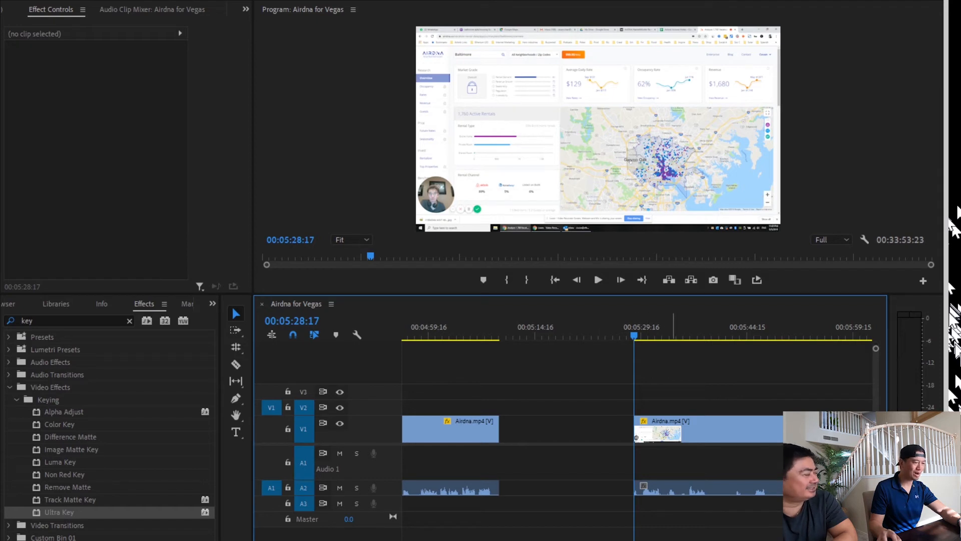
click(682, 428)
click(591, 429)
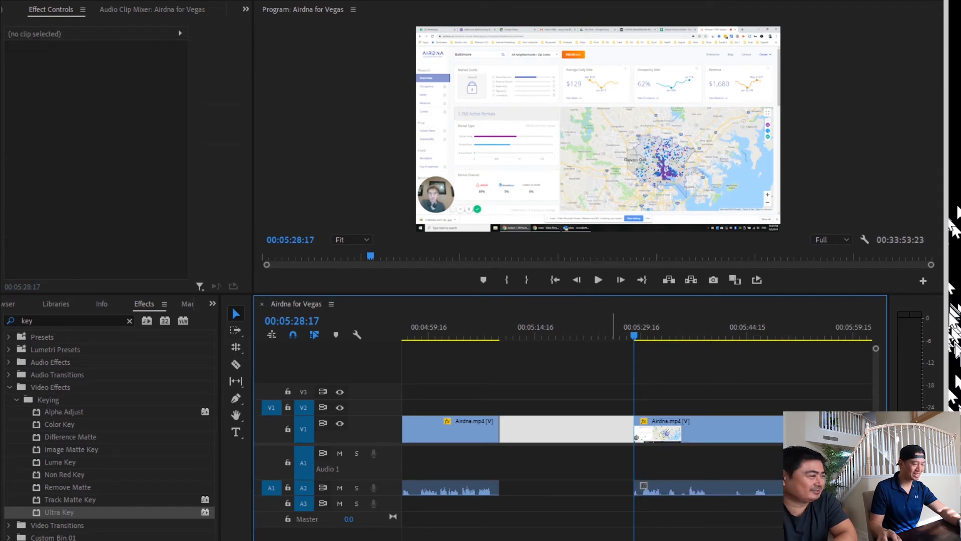
key(Delete)
click(614, 429)
Close the empty gap on V1 between the first Airdna clip and the short piece that follows it.
key(minus)
key(minus)
scroll(576, 426, right, 3)
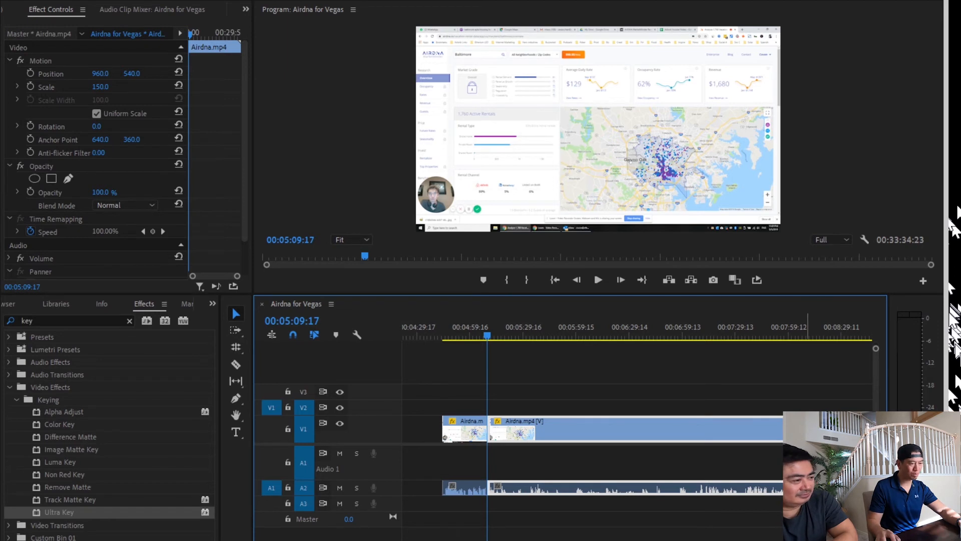
key(minus)
key(minus)
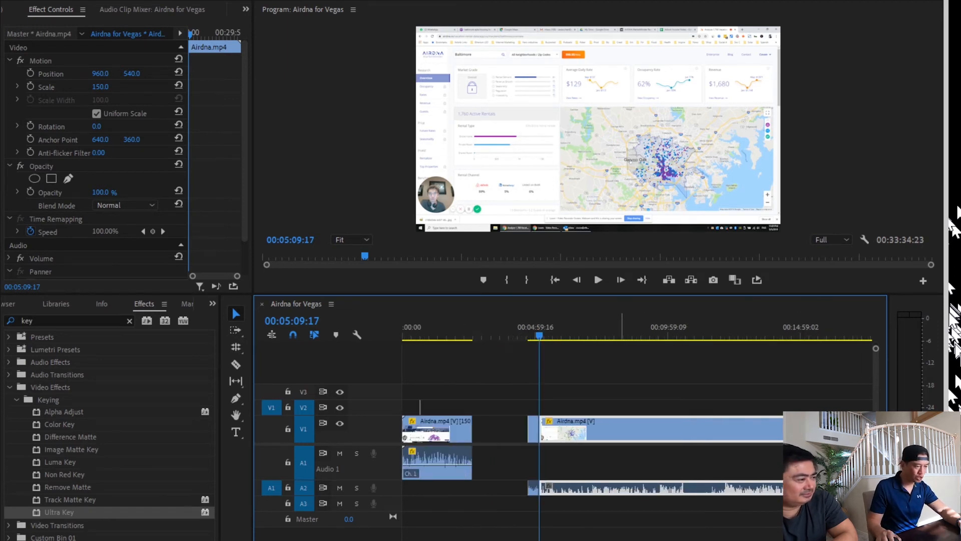
scroll(623, 425, right, 1)
click(463, 428)
key(Delete)
Move the long Airdna clip to the end of the first clip and its audio from A2 to A1.
key(minus)
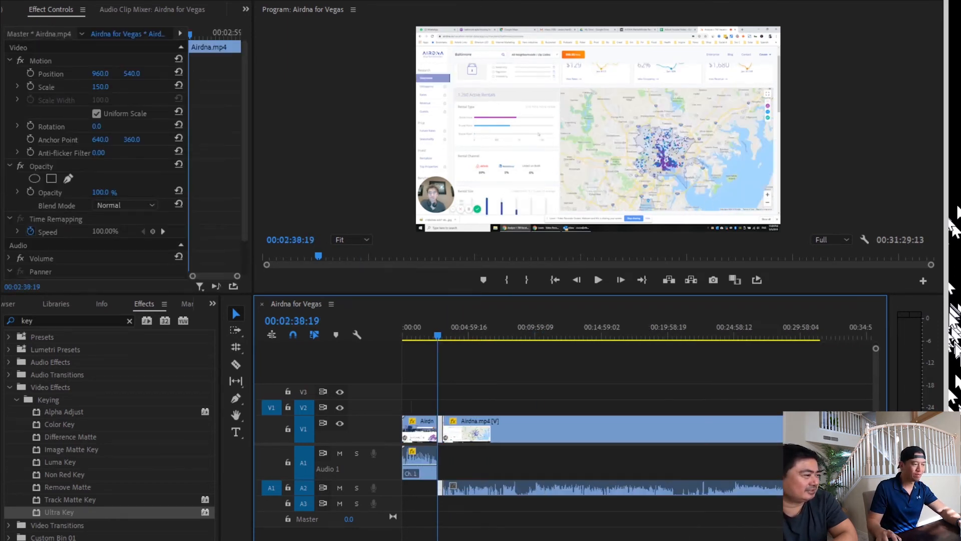
key(minus)
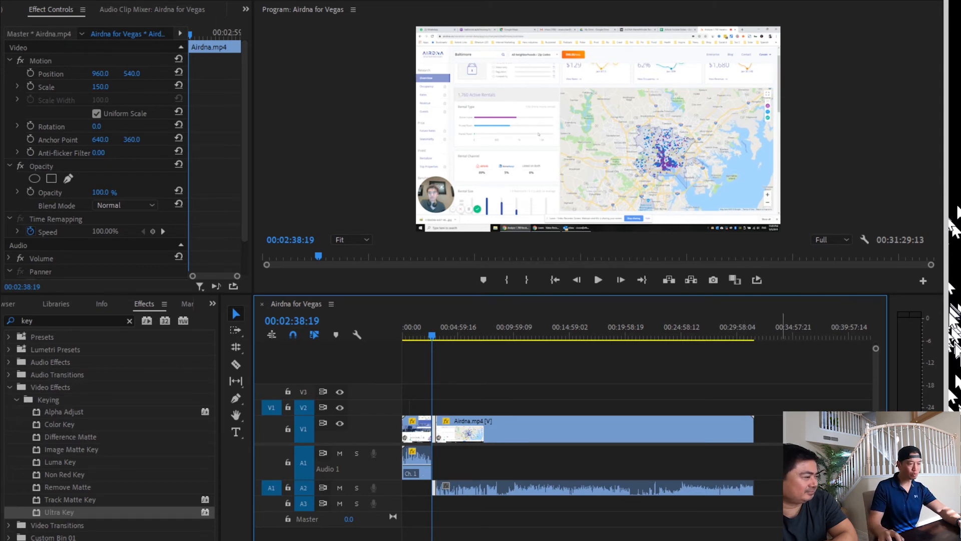
drag(577, 487, 572, 462)
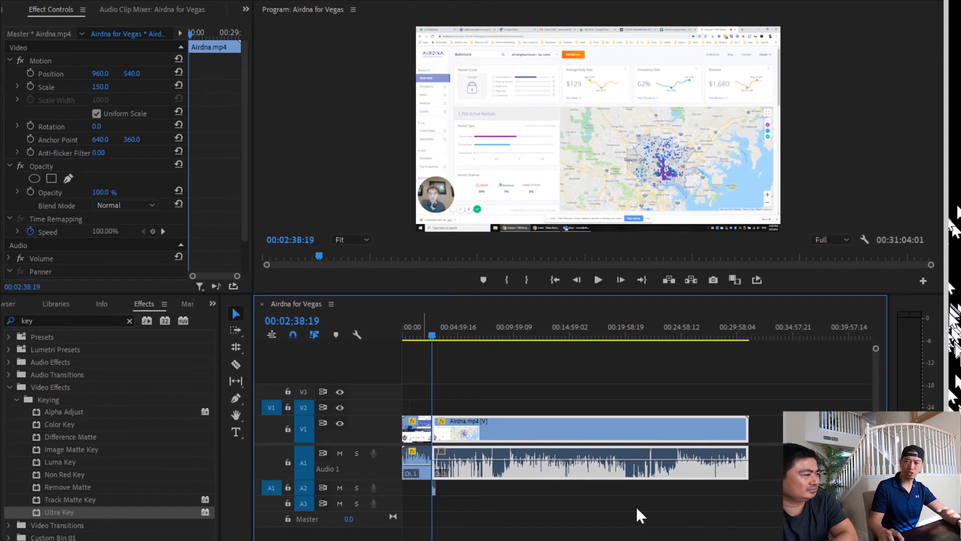
drag(424, 336, 419, 341)
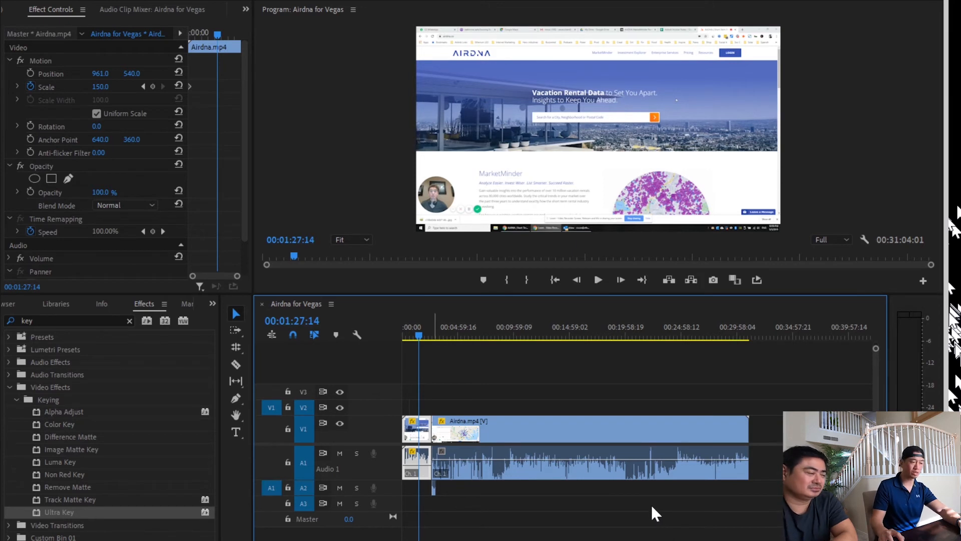
key(equal)
key(equal)
key(equal)
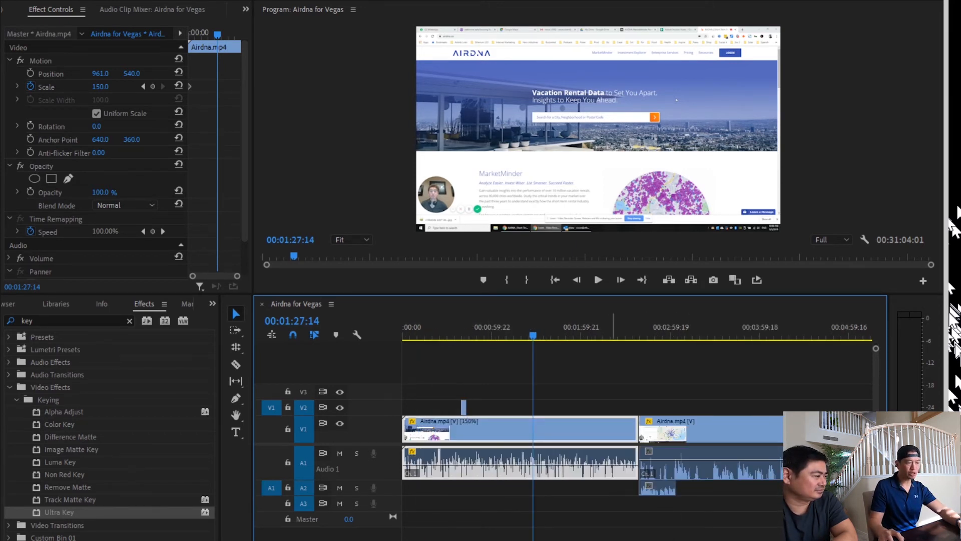
key(minus)
key(minus)
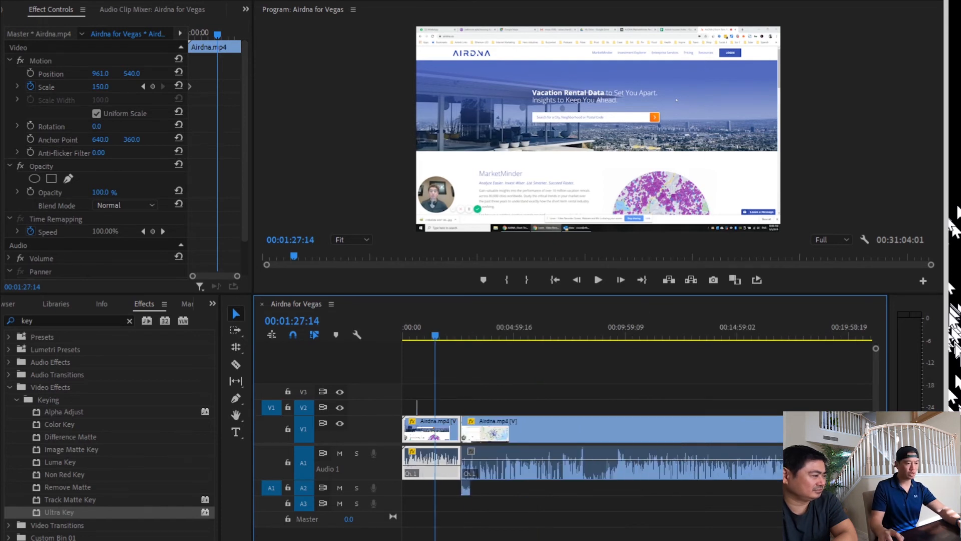
key(minus)
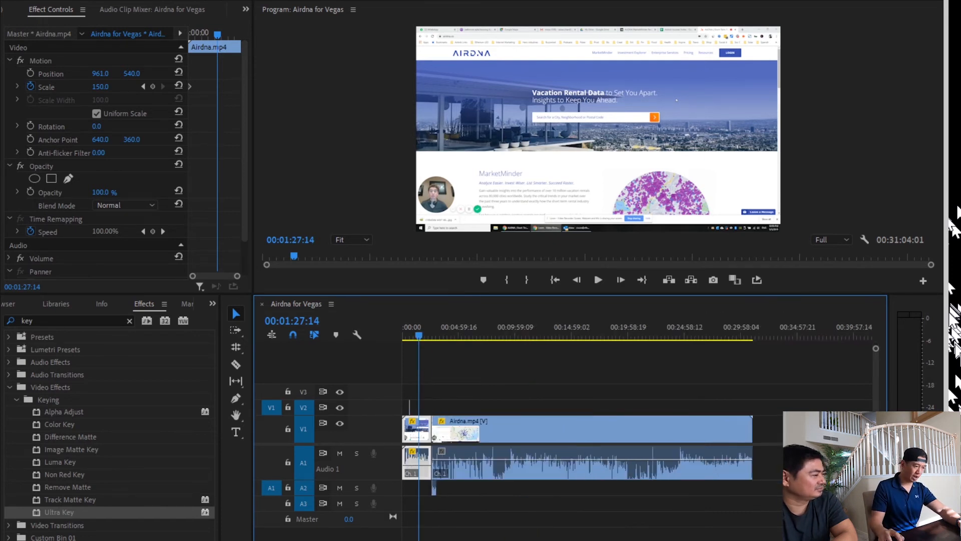
key(equal)
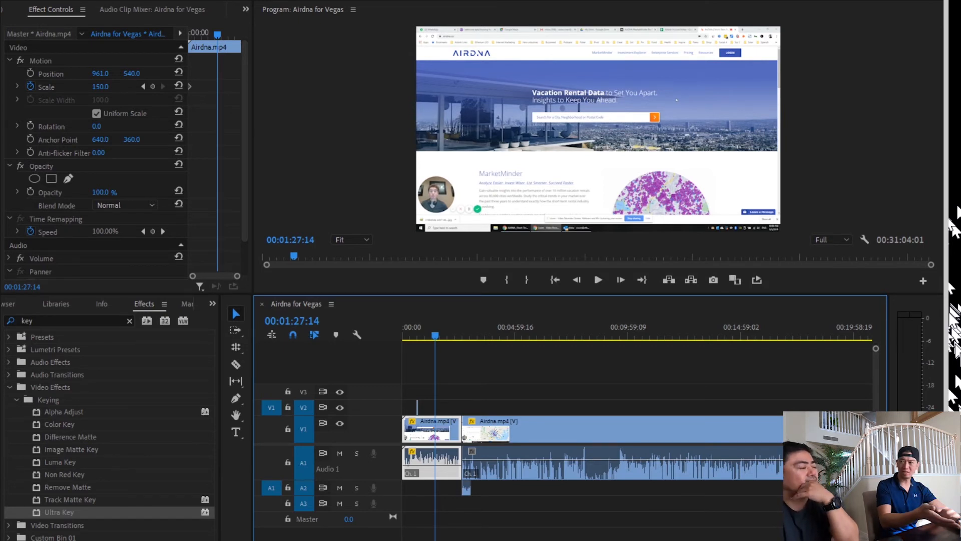
key(minus)
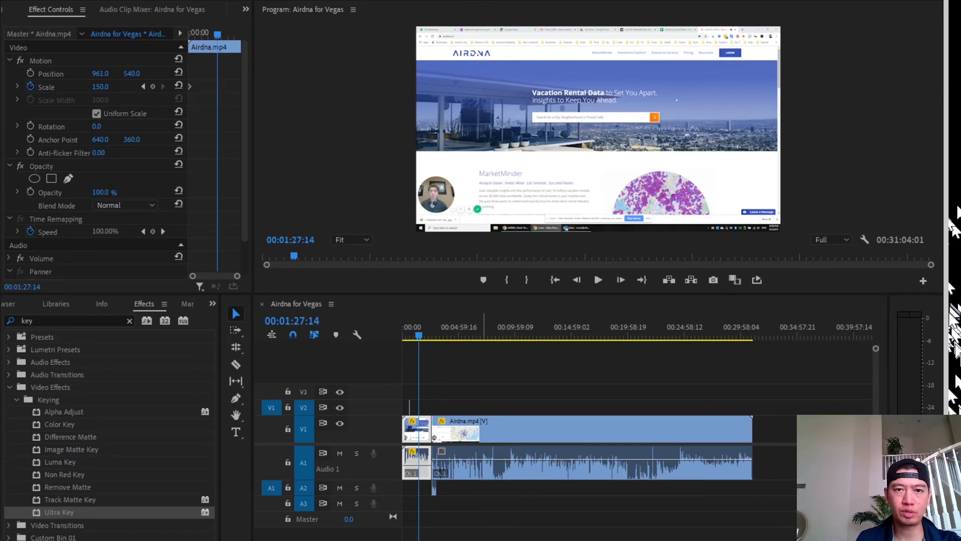
Add a still image to the sequence, place it on V2 over the long Airdna clip at about 00:30:24, and play that spot.
drag(958, 350, 786, 428)
click(784, 325)
key(=)
key(=)
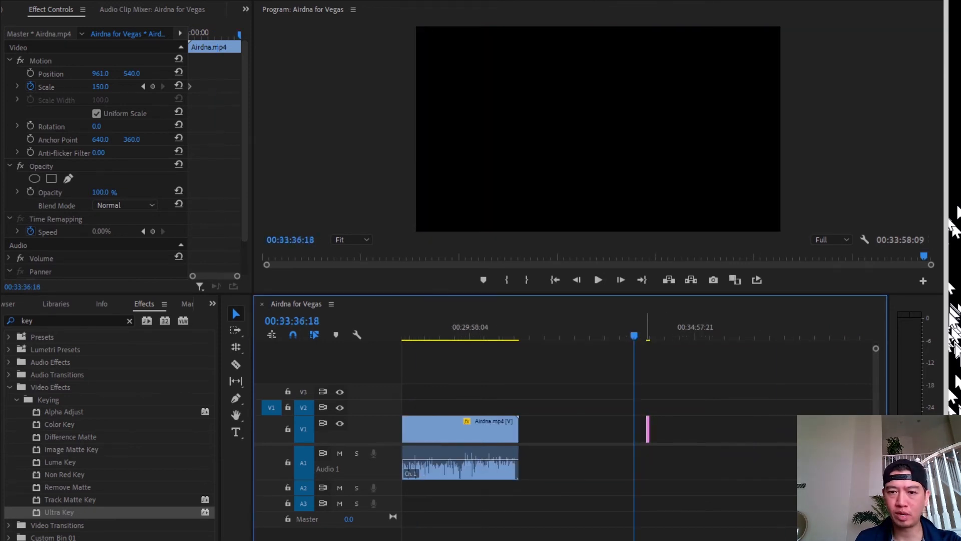
drag(649, 429, 492, 407)
click(489, 335)
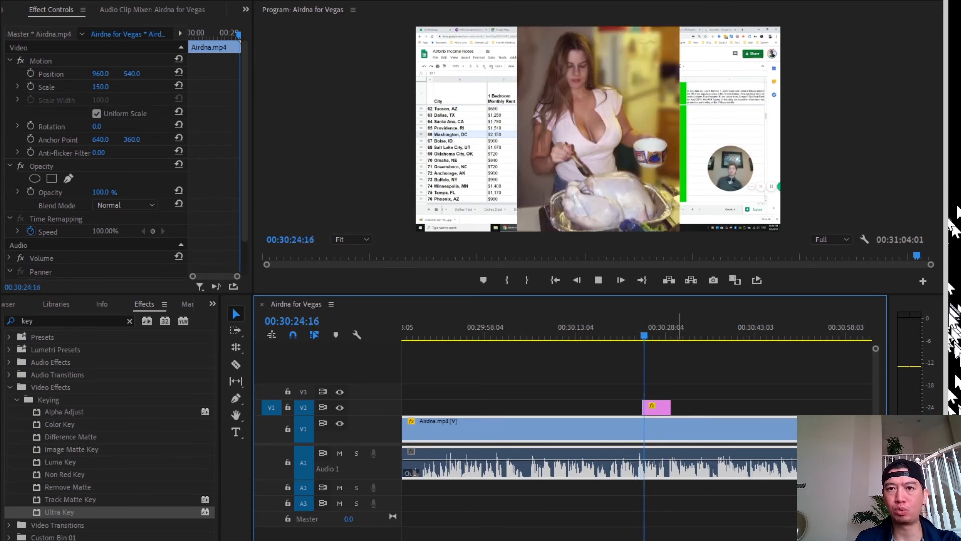
key(space)
Move the still image from V2 up to V3 and place the playhead over it at 00:30:27:04.
click(656, 407)
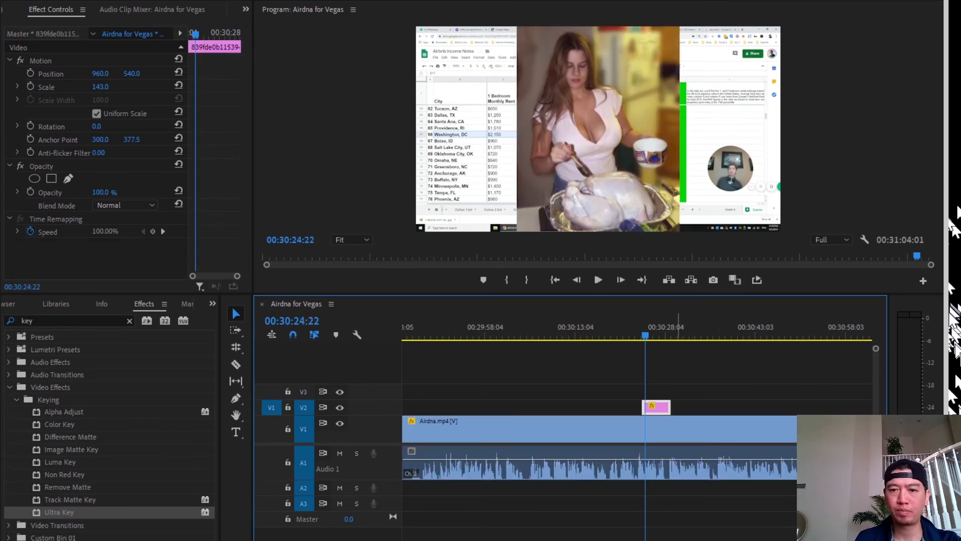
key(minus)
key(minus)
key(equal)
key(equal)
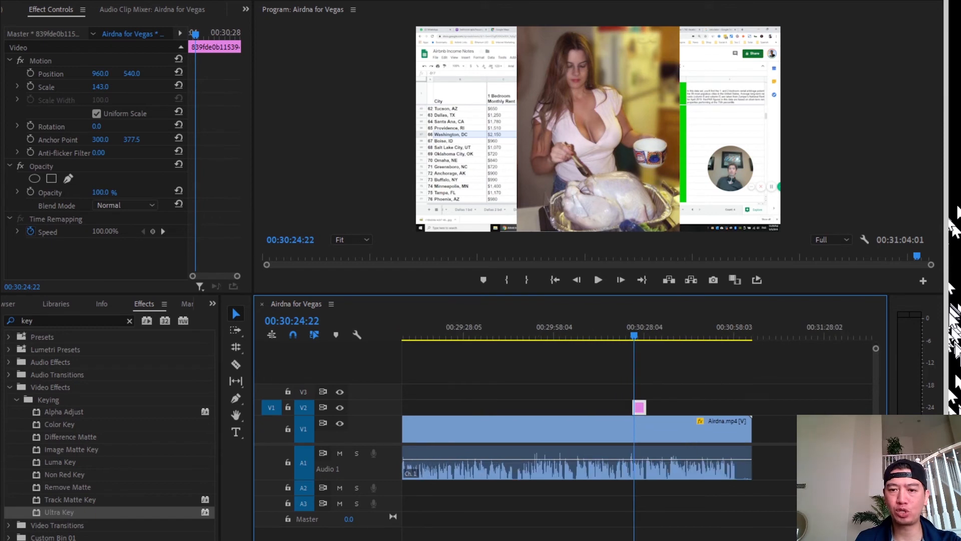
mouse_move(645, 407)
mouse_down()
mouse_move(661, 407)
mouse_move(653, 378)
mouse_move(656, 407)
mouse_move(649, 390)
mouse_up()
click(648, 328)
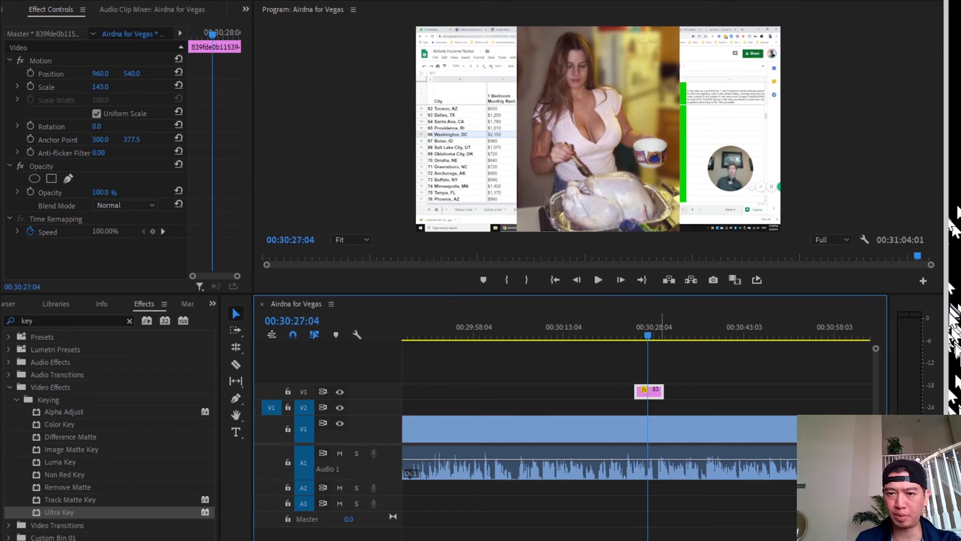
Add the Chill Summer music file to the sequence on A2, starting shortly past the end of the Airdna clip.
key(minus)
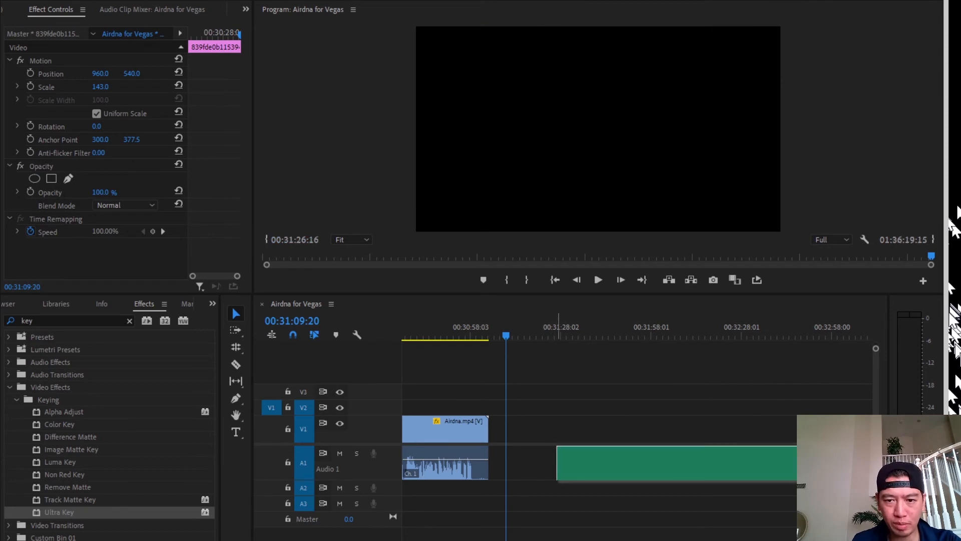
drag(558, 462, 533, 488)
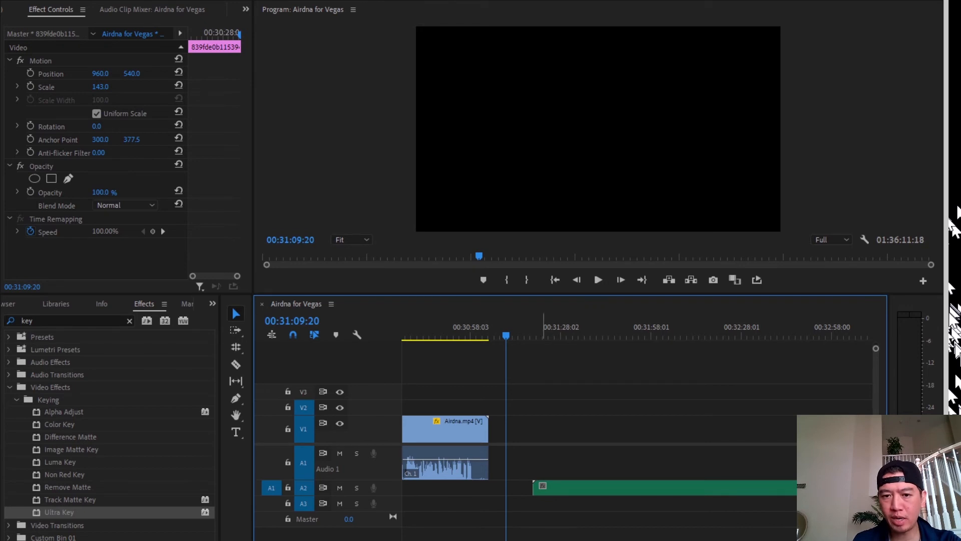
click(572, 329)
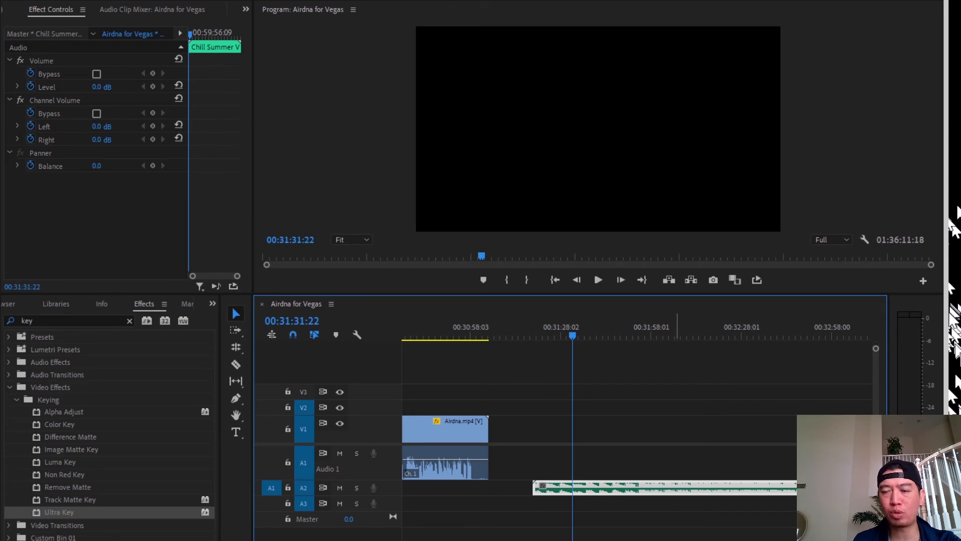
Increase the height of audio track A2 until the music clip's waveform and volume line can be edited.
key(minus)
key(minus)
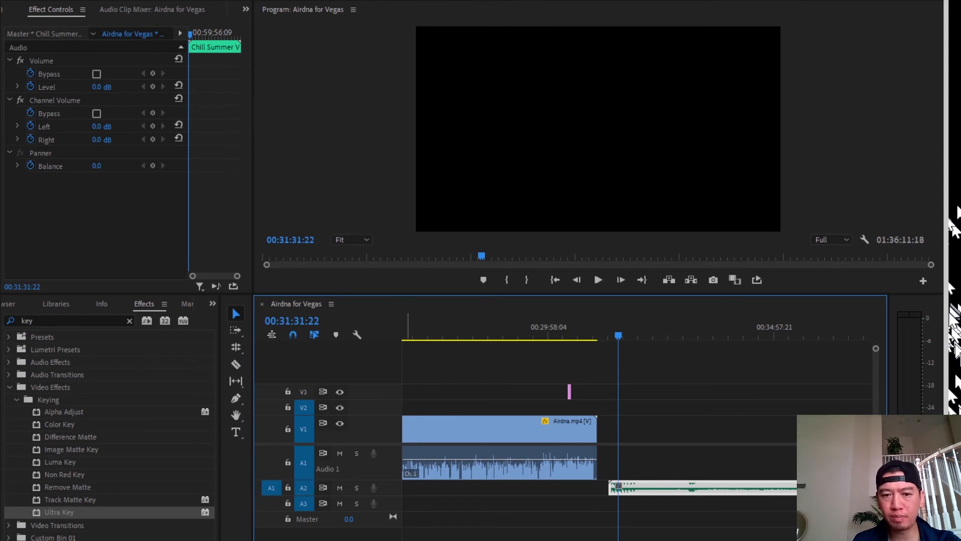
drag(351, 496, 350, 509)
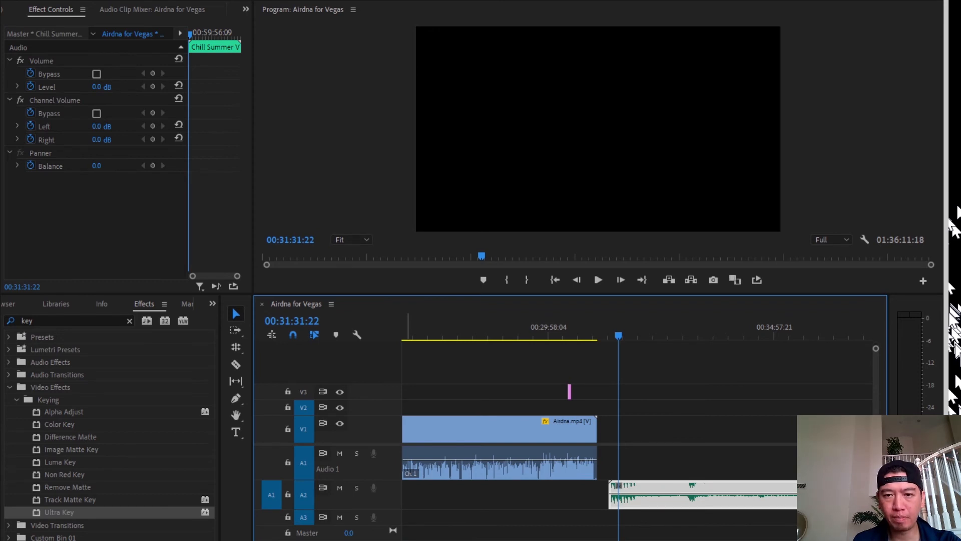
scroll(565, 443, down, 2)
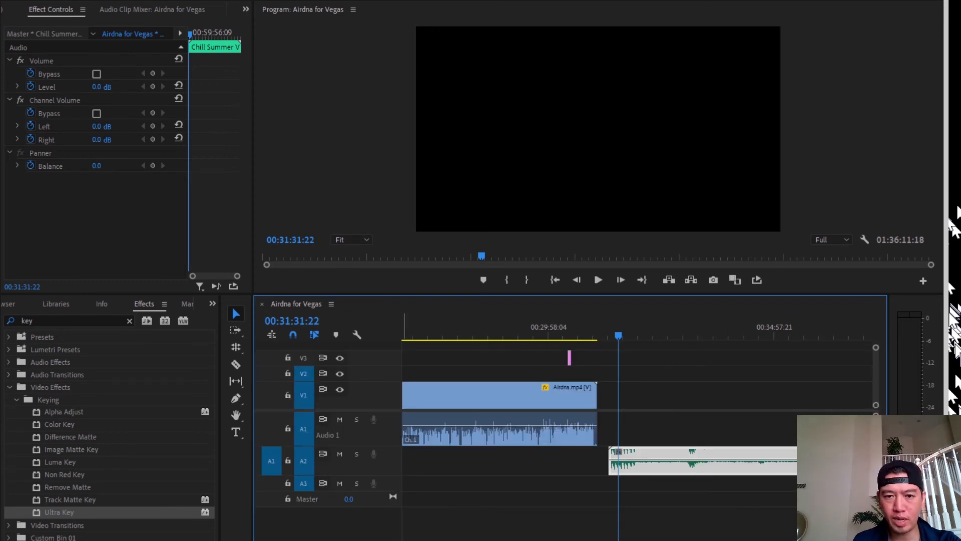
drag(350, 475, 351, 506)
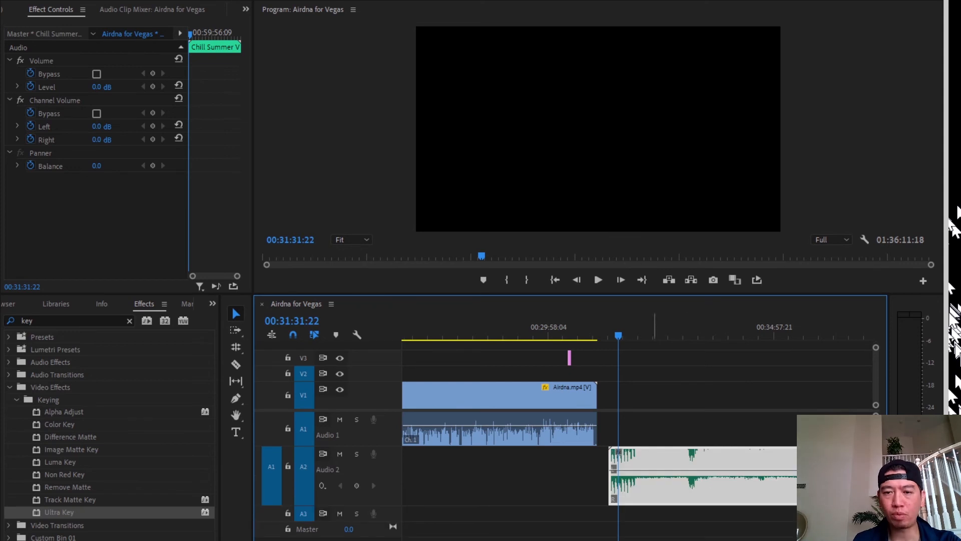
Play the music clip from 00:31:22:20 and lower its volume level to -14.9 dB.
drag(616, 330, 611, 330)
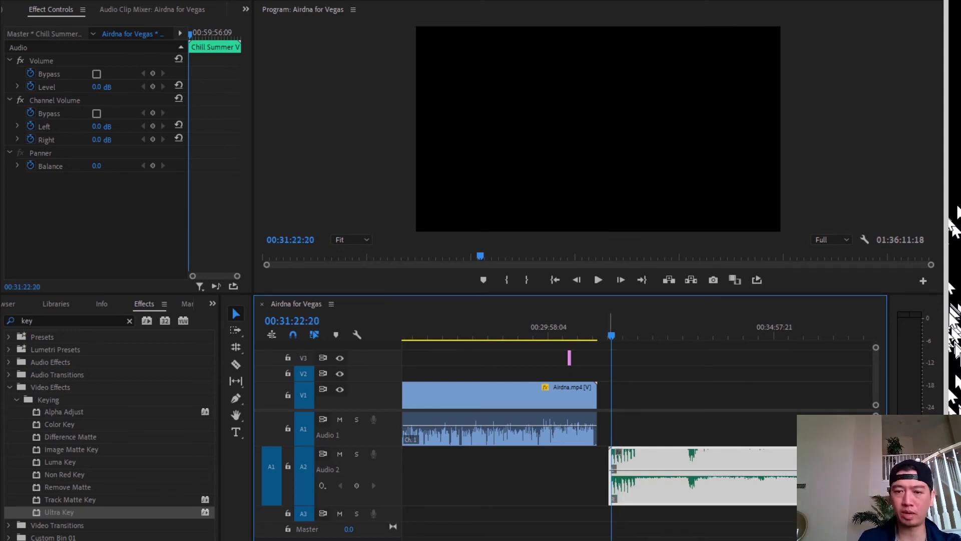
key(space)
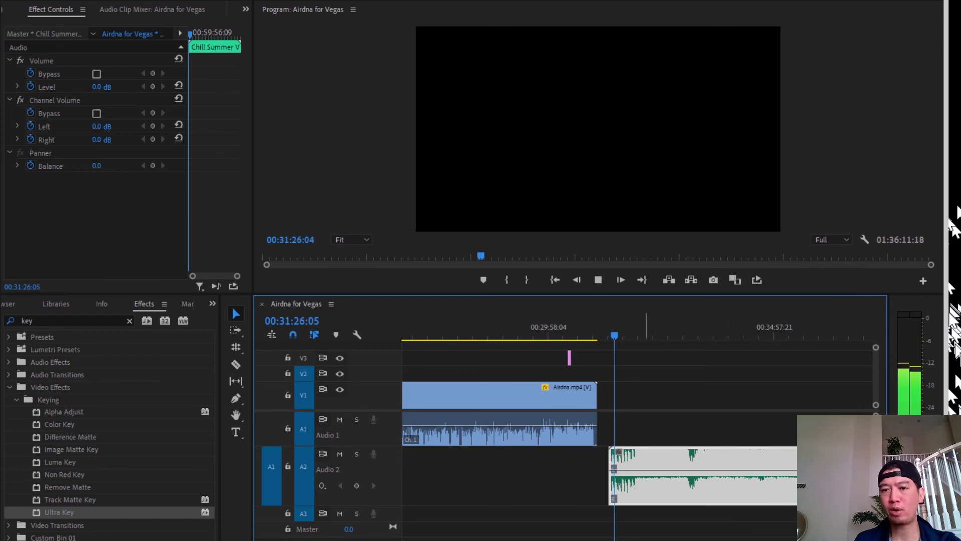
drag(649, 470, 649, 494)
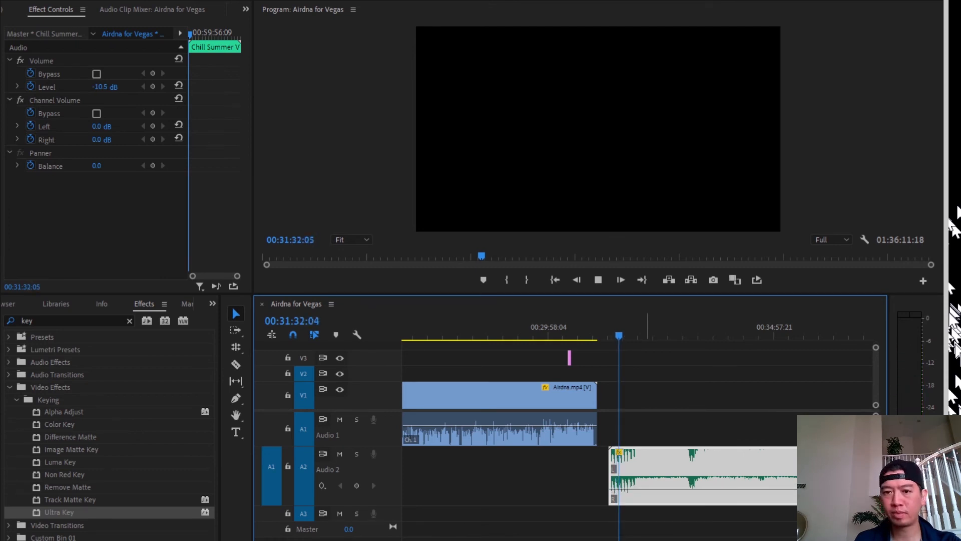
drag(648, 488, 648, 486)
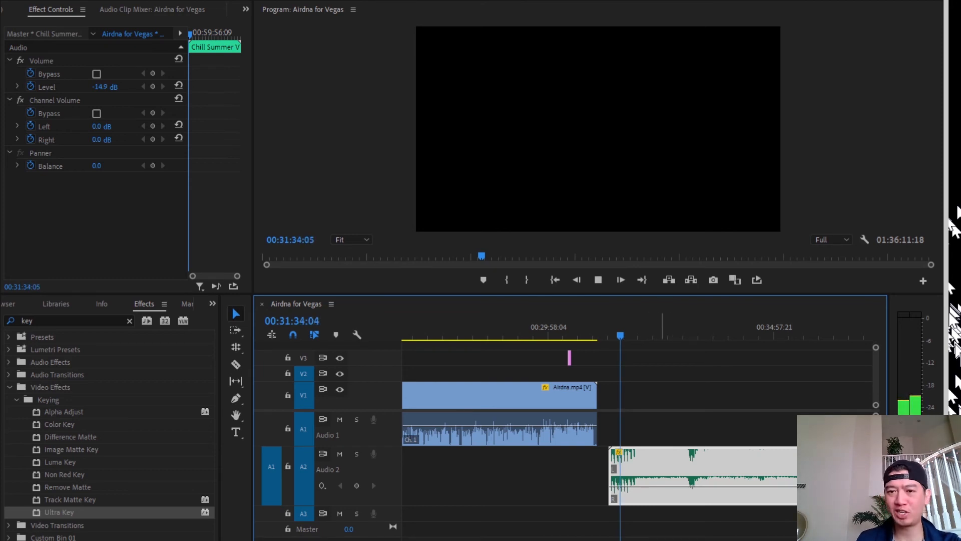
key(backslash)
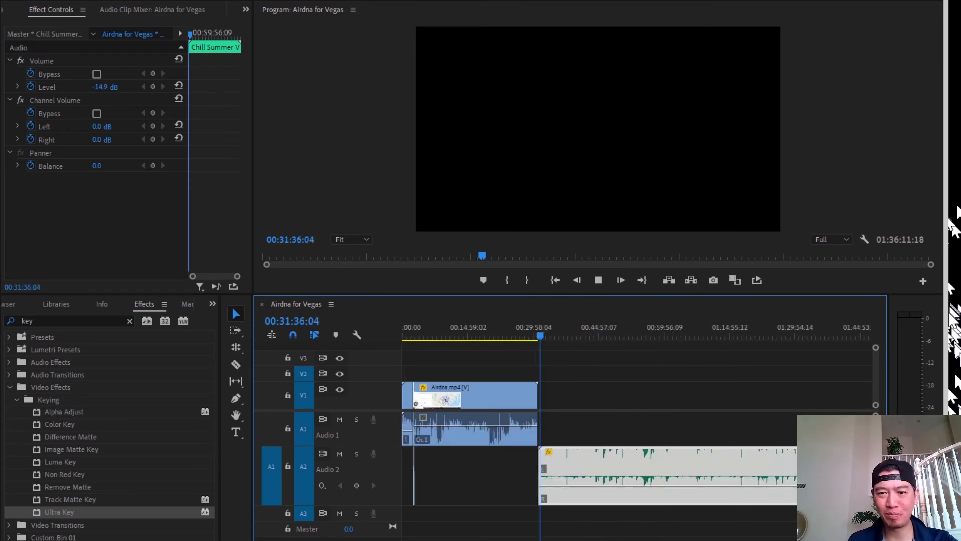
key(space)
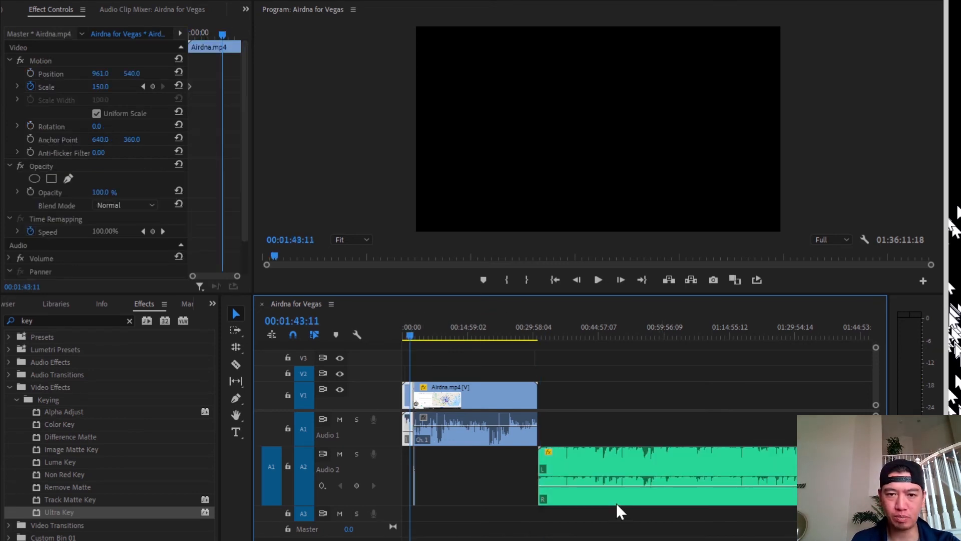
Delete the short leftover Airdna audio clip on A2 beneath the start of the second Airdna clip.
key(equal)
key(equal)
key(equal)
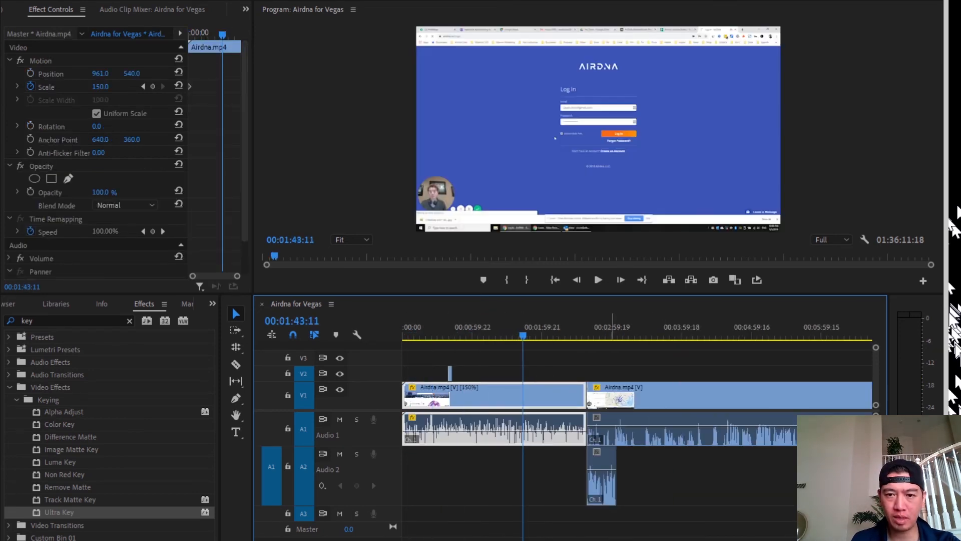
click(604, 476)
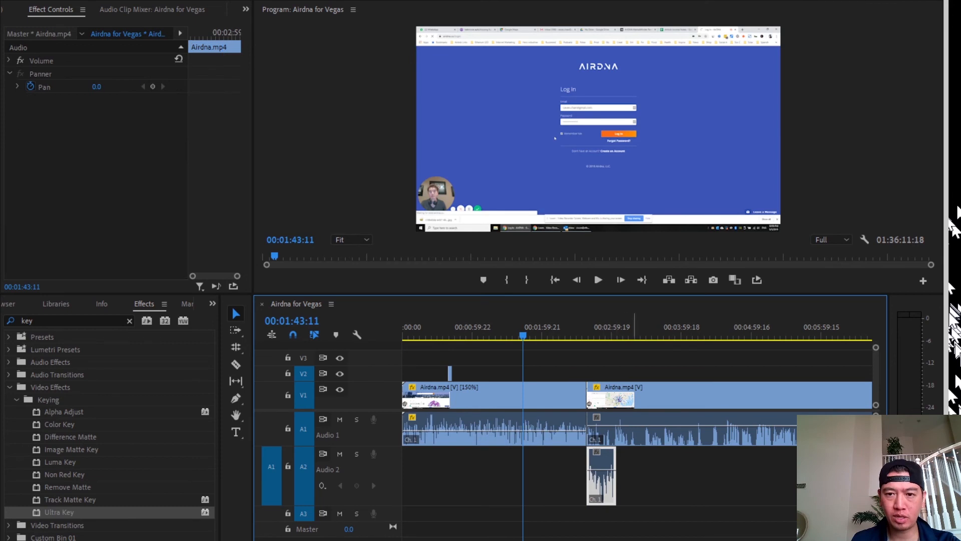
key(Delete)
Move the Chill Summer music clip on A2 to the very start of the sequence.
key(minus)
key(minus)
key(minus)
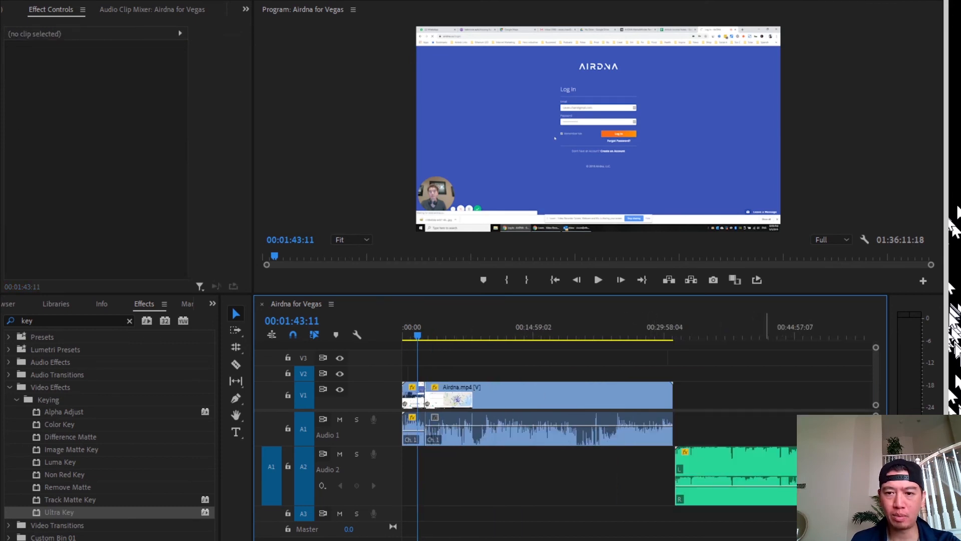
drag(766, 475, 465, 476)
scroll(535, 476, down, 3)
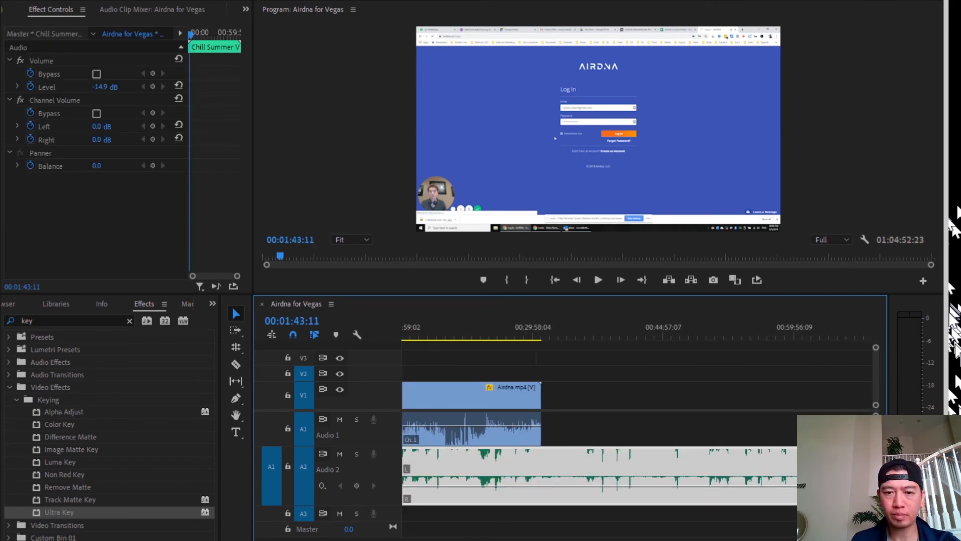
scroll(534, 475, up, 3)
Play the sequence from 00:00:00:00 and slightly raise the volume line of the first Airdna audio clip on A1.
key(Home)
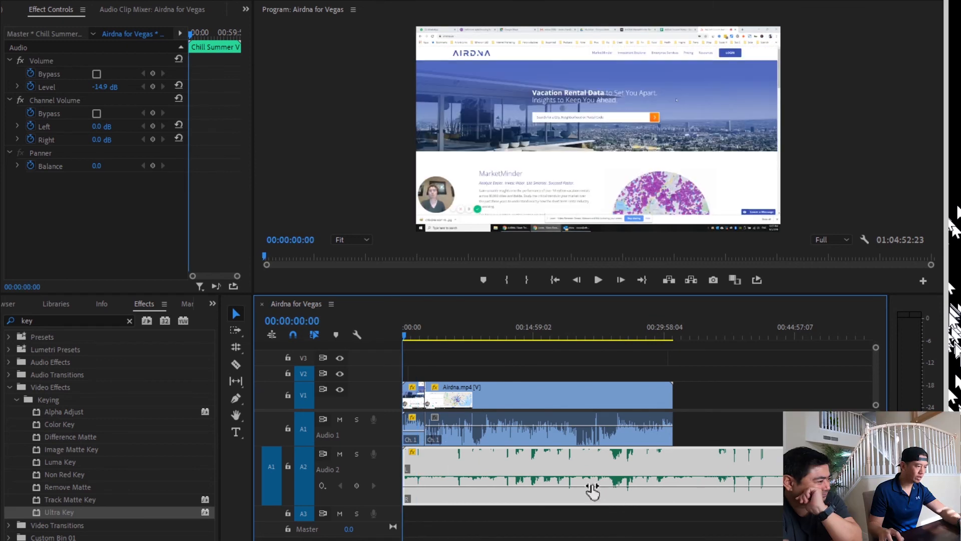
key(equal)
key(equal)
key(equal)
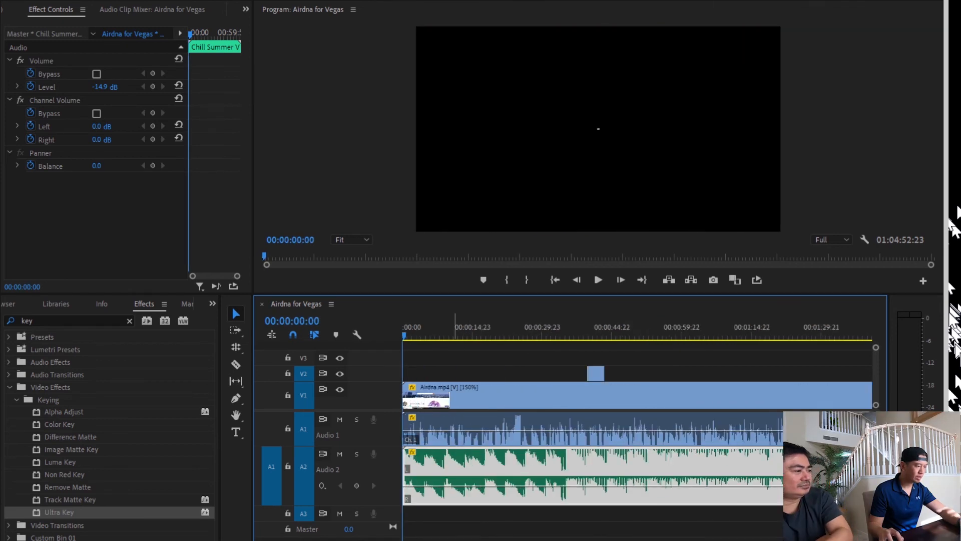
key(space)
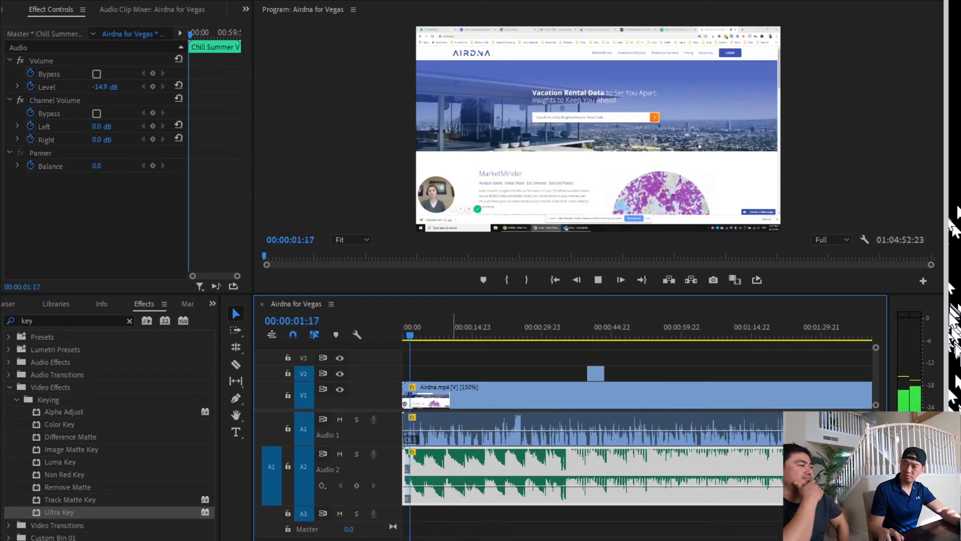
drag(576, 430, 576, 424)
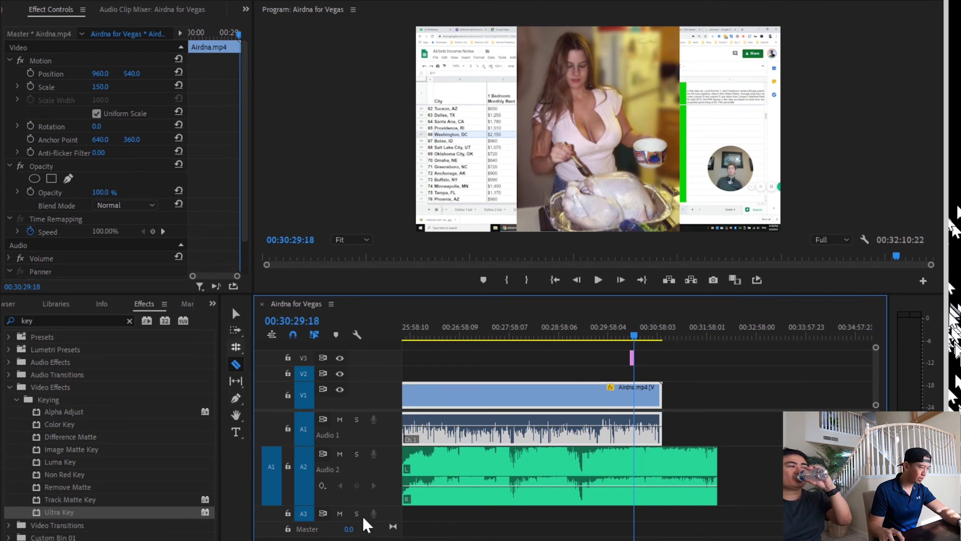
With the Pen tool, add two volume keyframes to the music, at the Airdna clip's end and shortly past it, and lower the second.
click(236, 398)
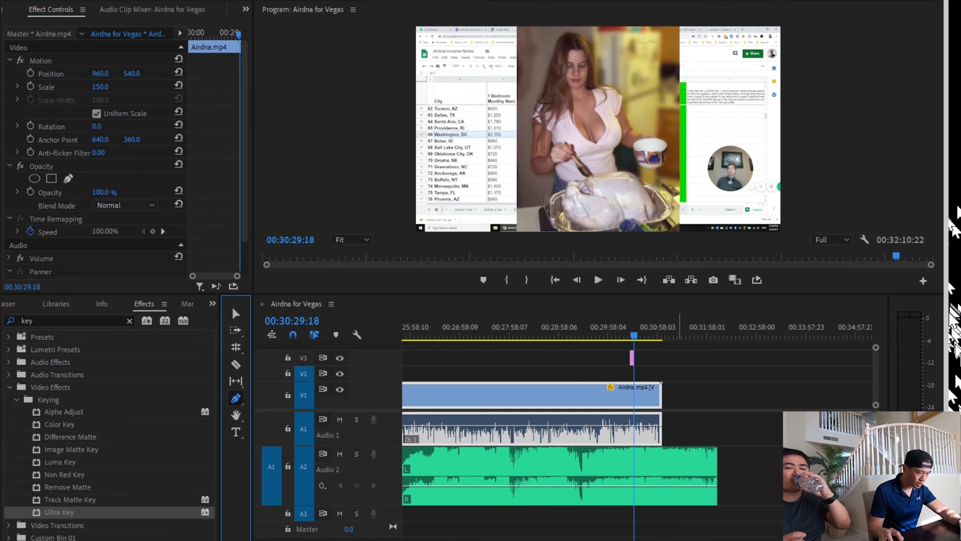
click(663, 485)
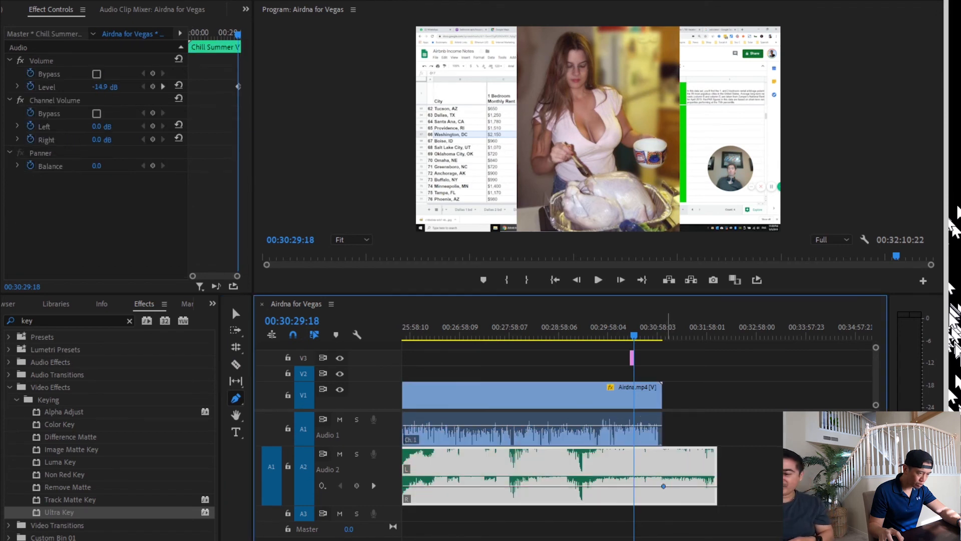
click(694, 485)
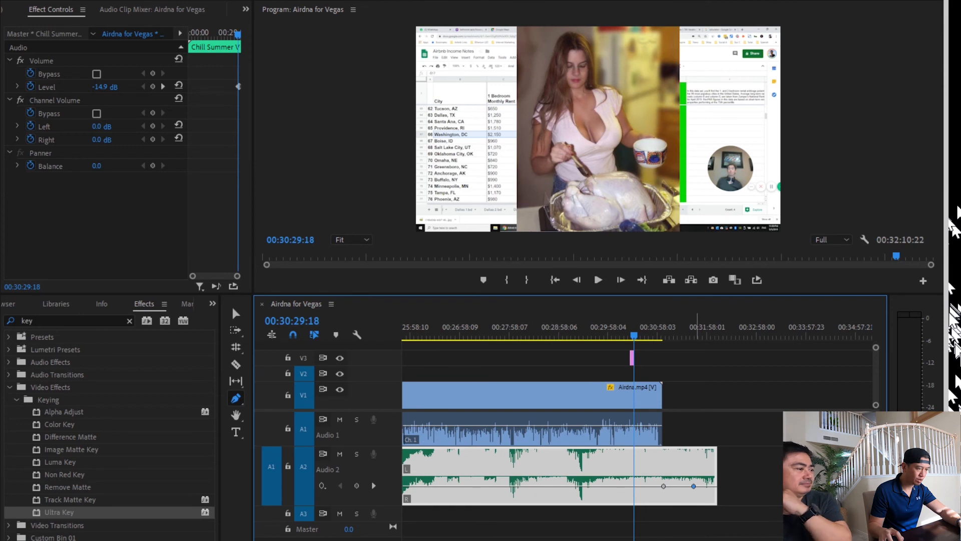
drag(693, 485, 695, 495)
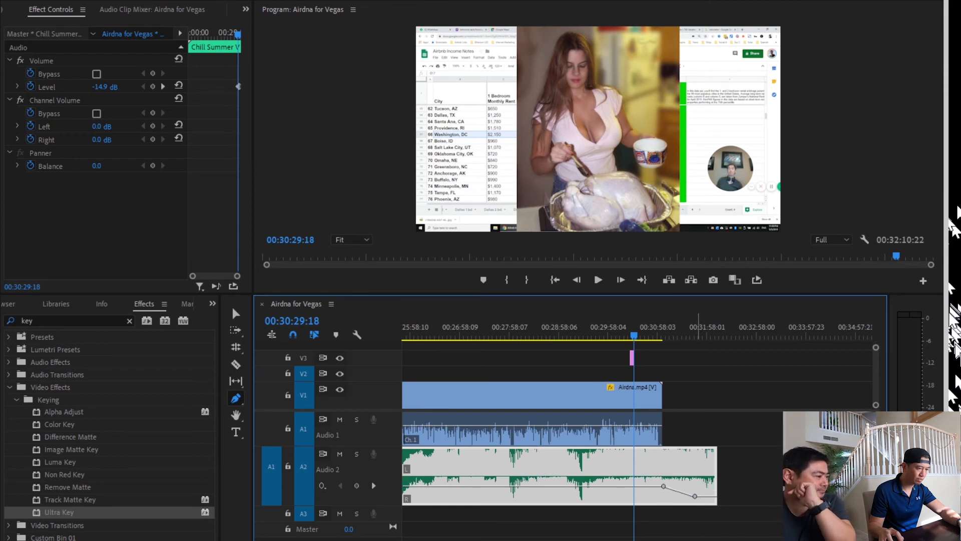
Play the music fade-out from 00:30:50:16 and move its lowest volume keyframe closer to the last keyframe.
drag(659, 326, 652, 325)
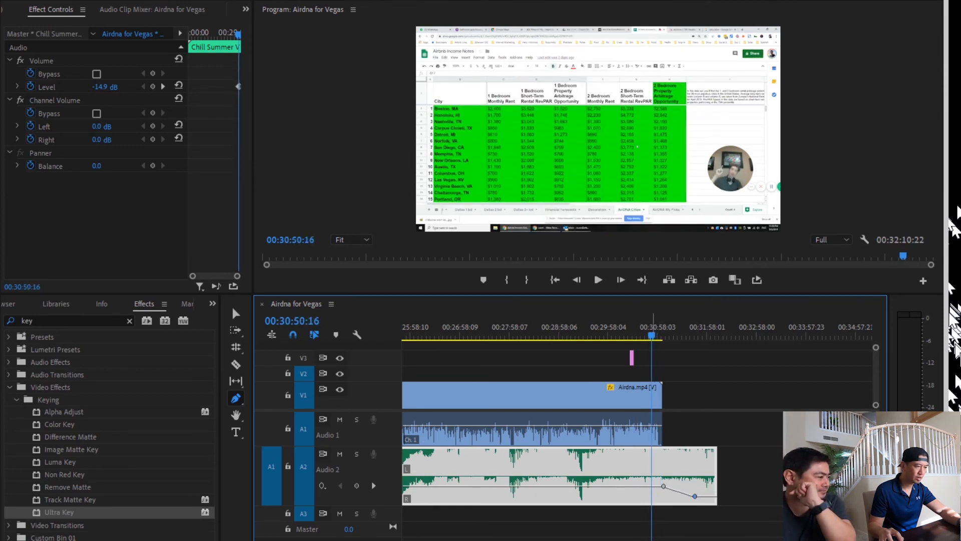
key(space)
key(=)
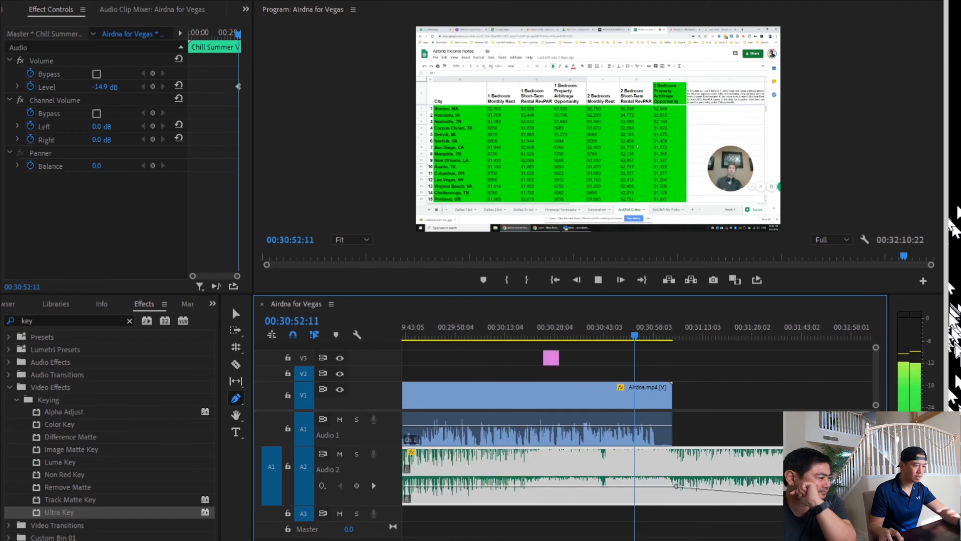
key(minus)
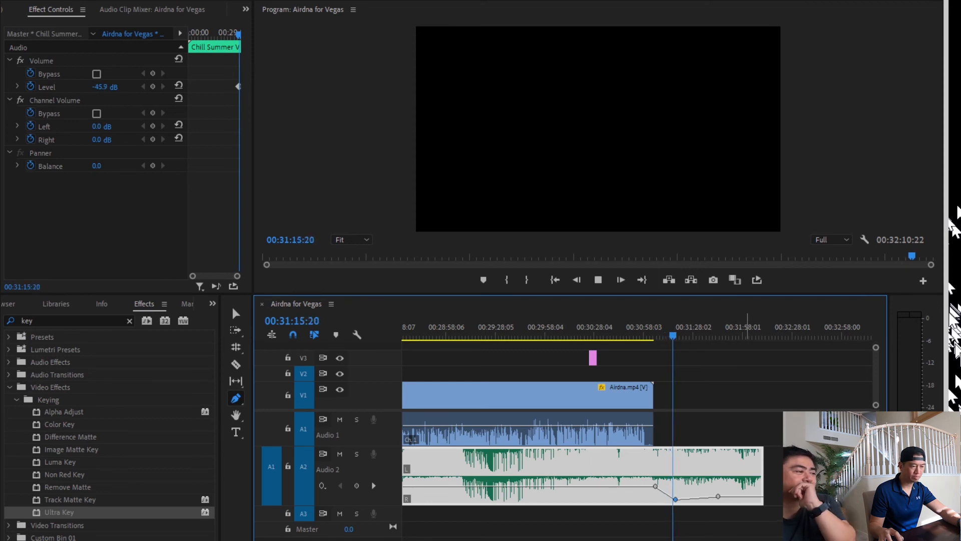
key(space)
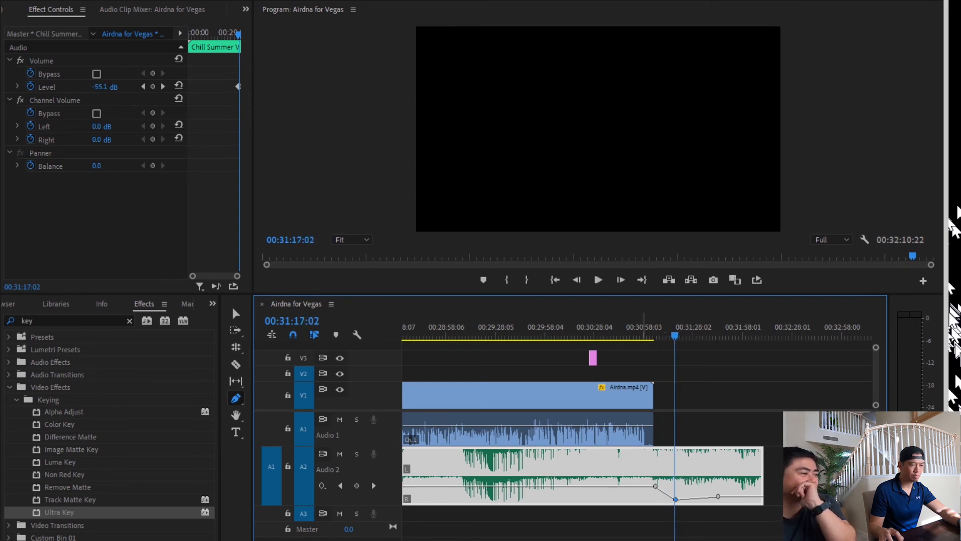
drag(675, 499, 701, 500)
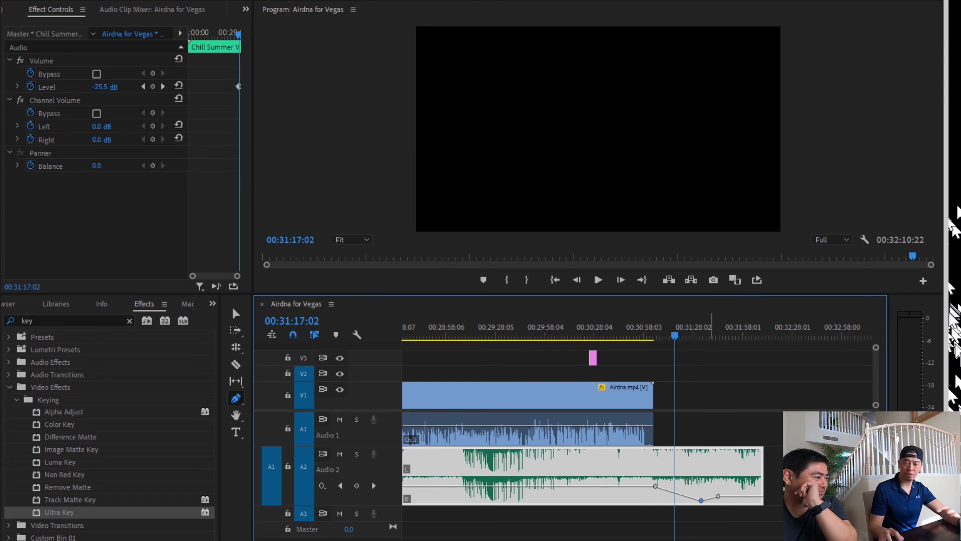
Move the playhead back to 00:04:44:03 and review the whole sequence.
key(minus)
key(minus)
key(minus)
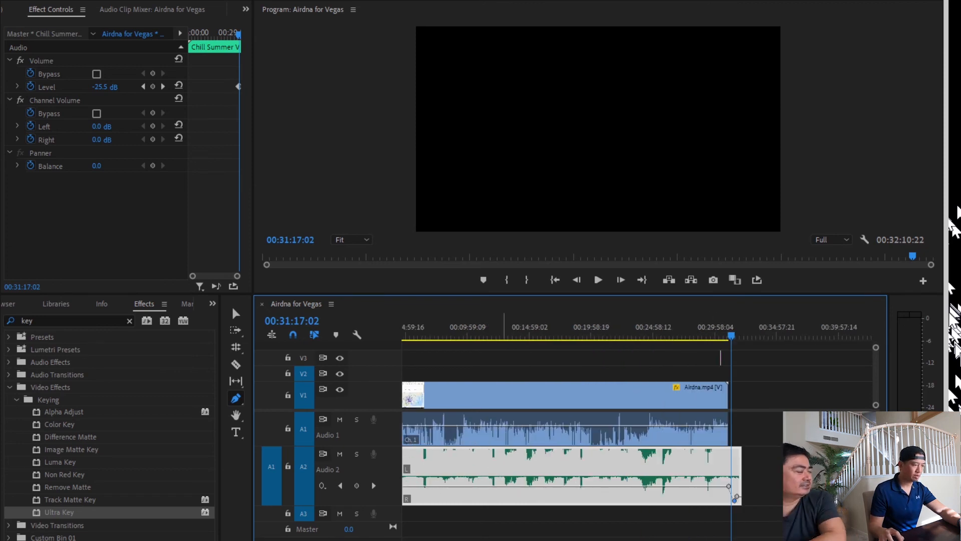
drag(446, 335, 402, 335)
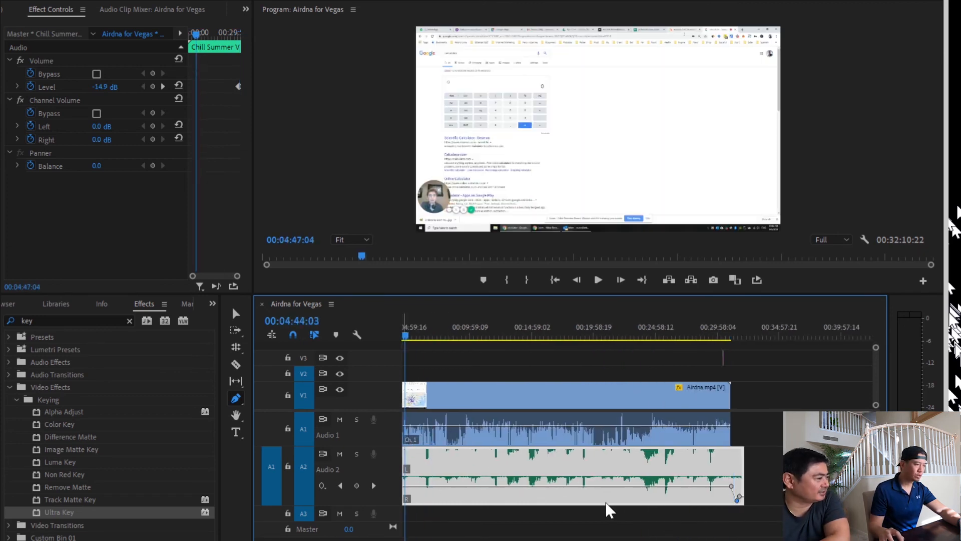
scroll(591, 425, up, 2)
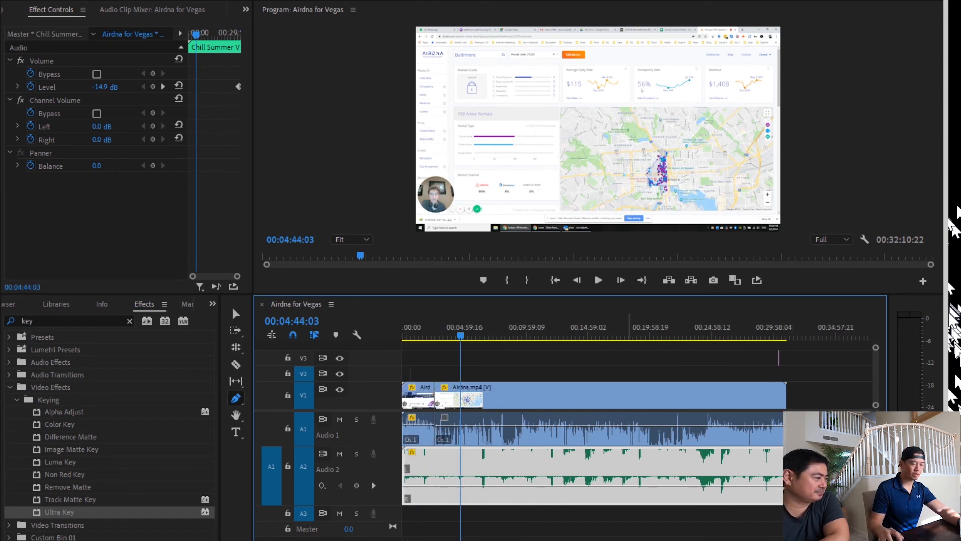
scroll(590, 425, down, 1)
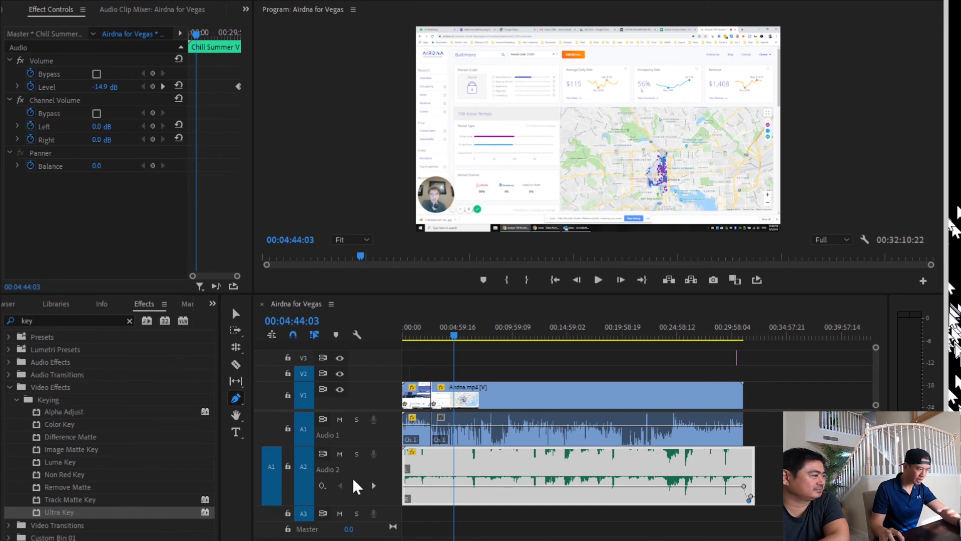
Search the effects for "transition" and select the Block Dissolve effect.
key(shift+1)
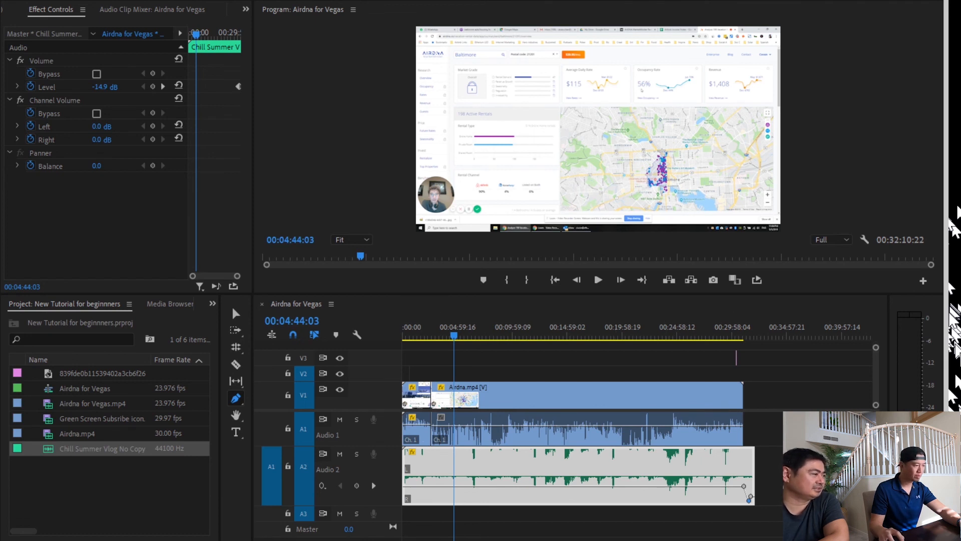
key(shift+7)
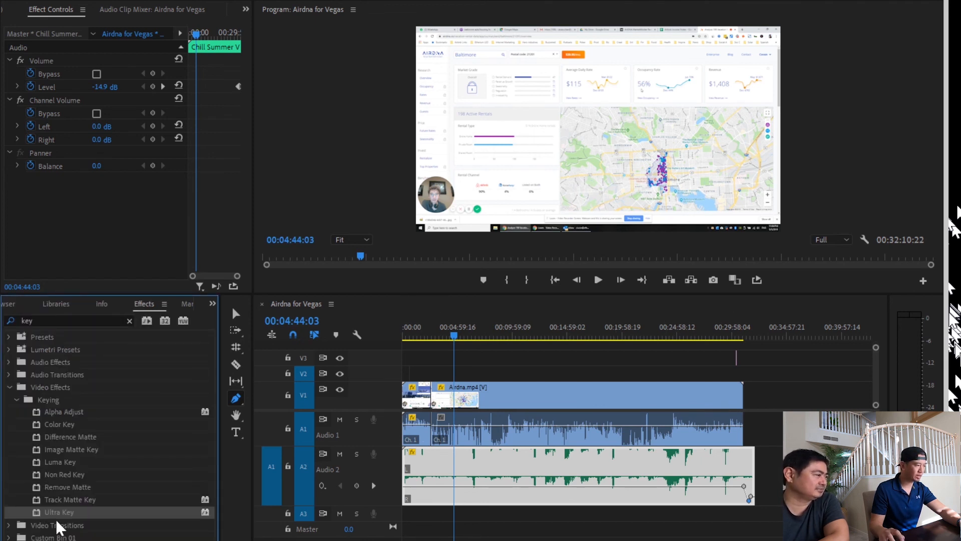
key(shift+f)
key(shift+f)
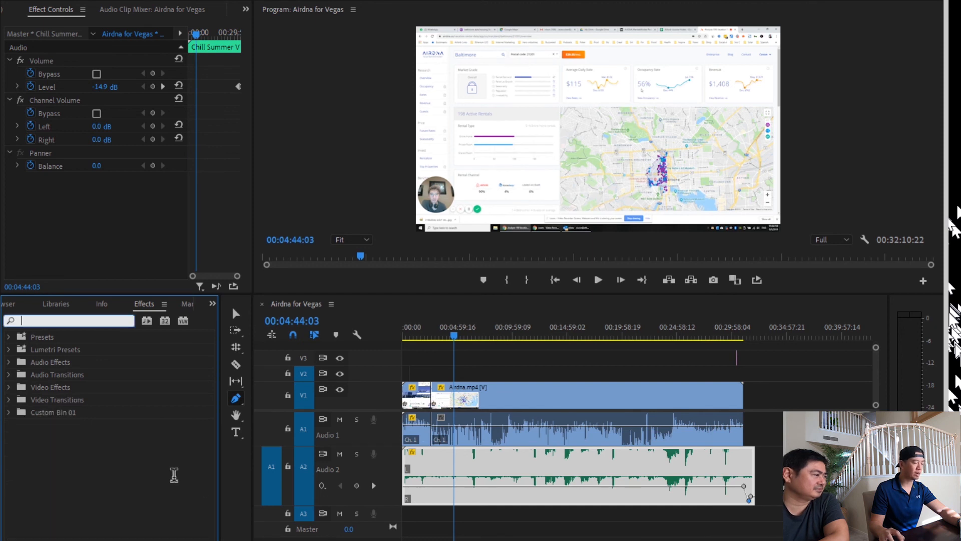
text(tra)
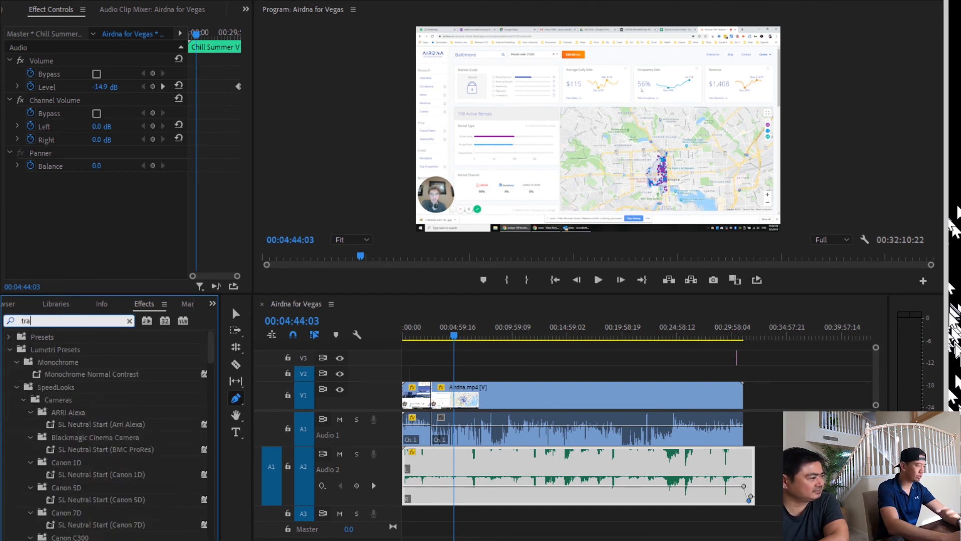
text(nsition)
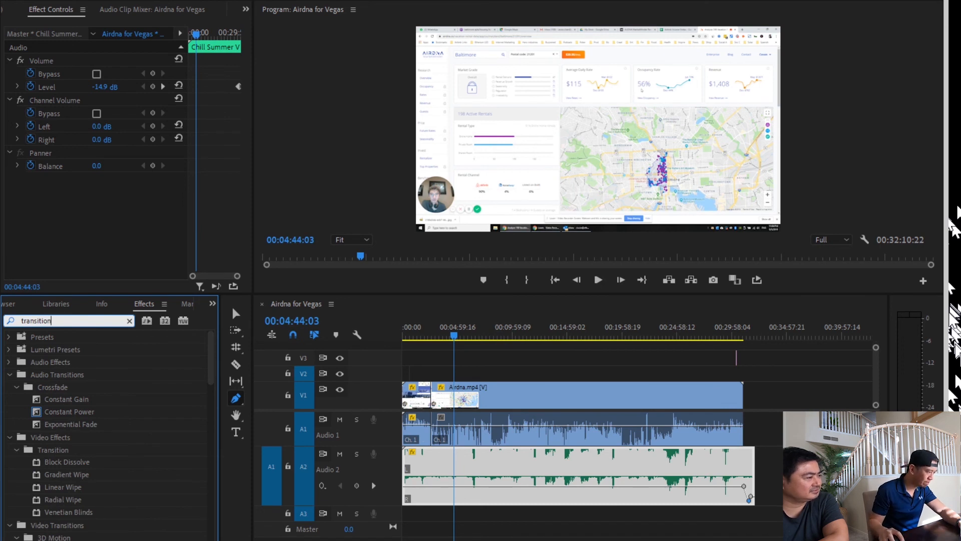
click(66, 462)
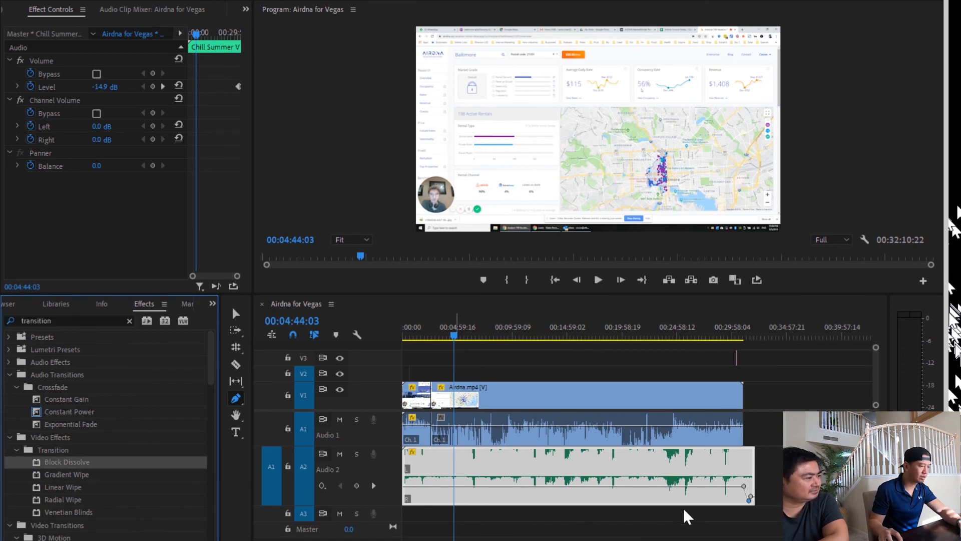
Locate the cut between the first two Airdna clips and apply the Gradient Wipe effect to the first clip on V1.
drag(454, 335, 428, 346)
key(equal)
key(equal)
key(equal)
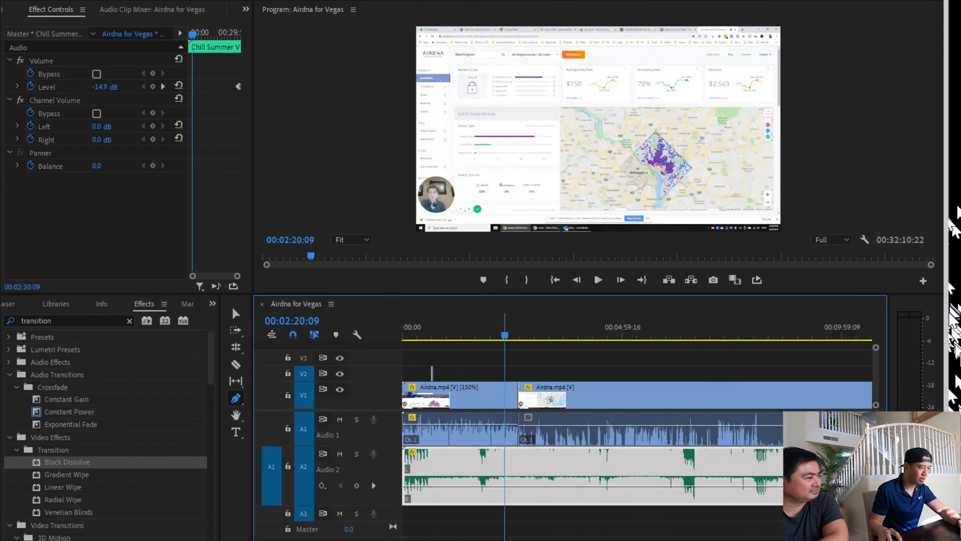
key(space)
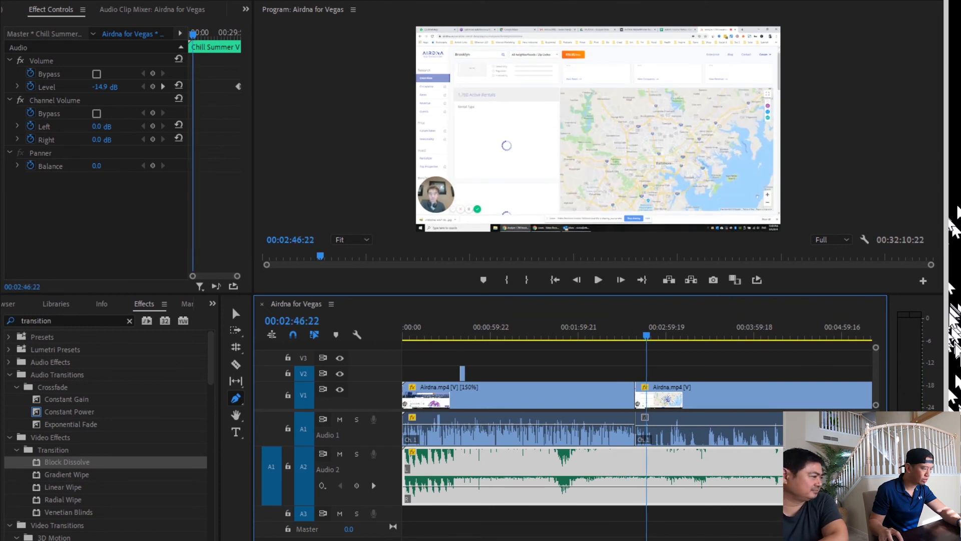
click(67, 474)
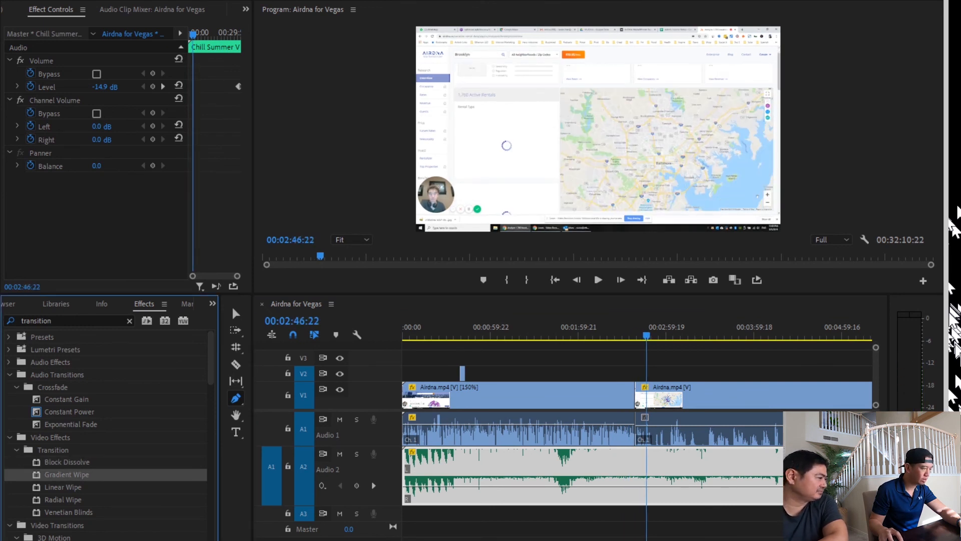
drag(404, 427, 542, 395)
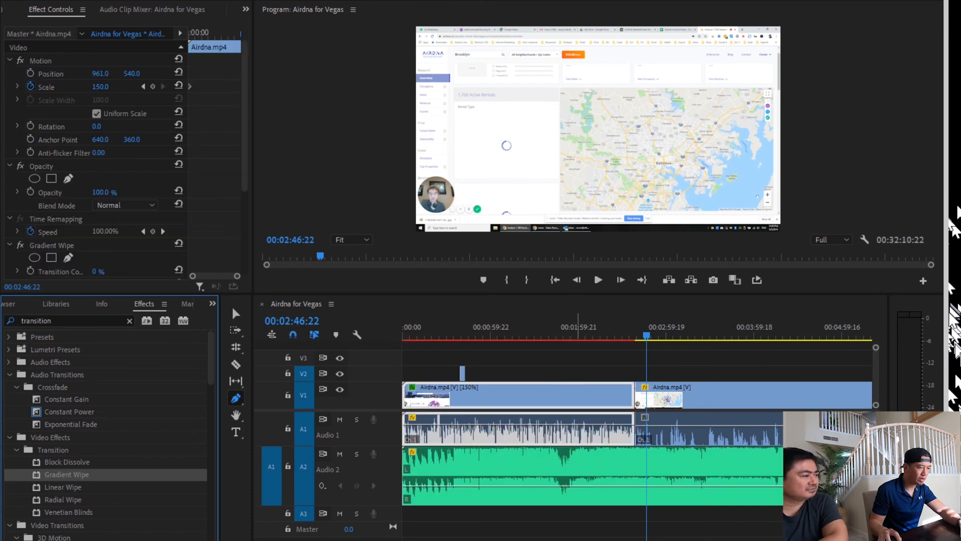
Play across the cut from 00:02:33:05, add a music volume keyframe just past it and lower that keyframe to -29.0 dB.
drag(646, 334, 626, 334)
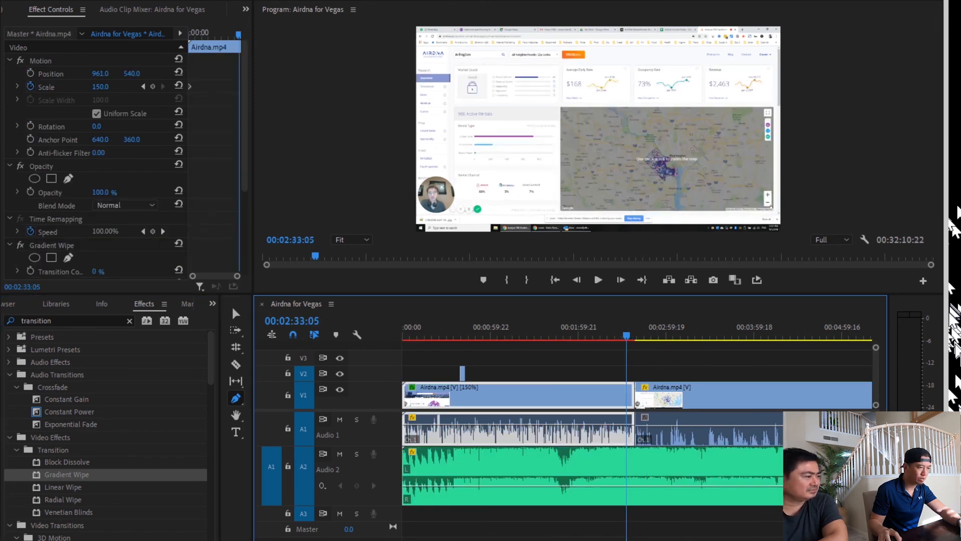
key(space)
key(=)
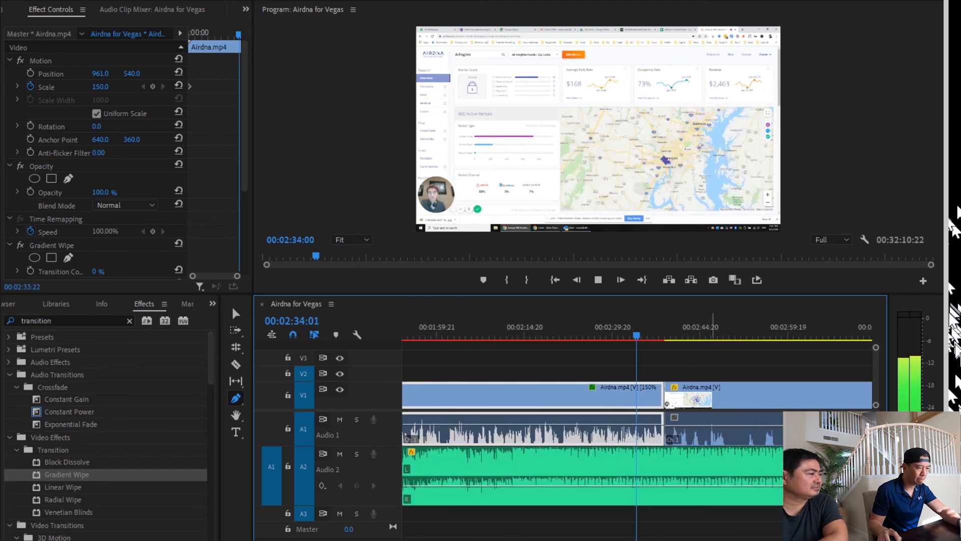
click(704, 486)
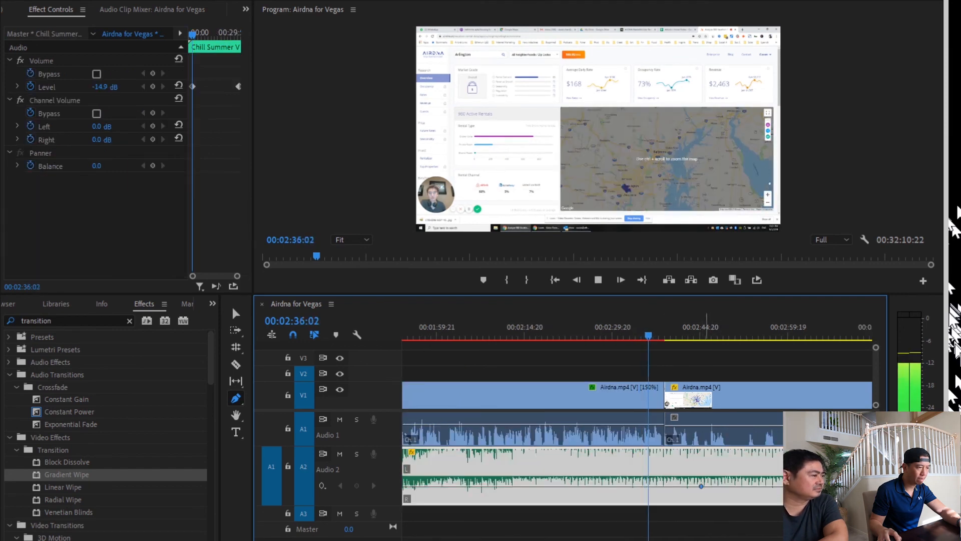
drag(704, 486, 704, 494)
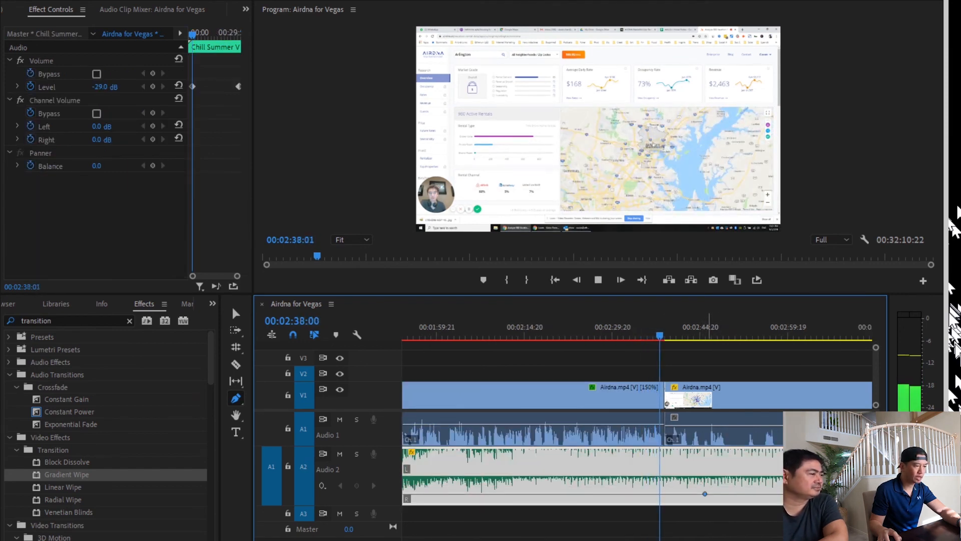
key(space)
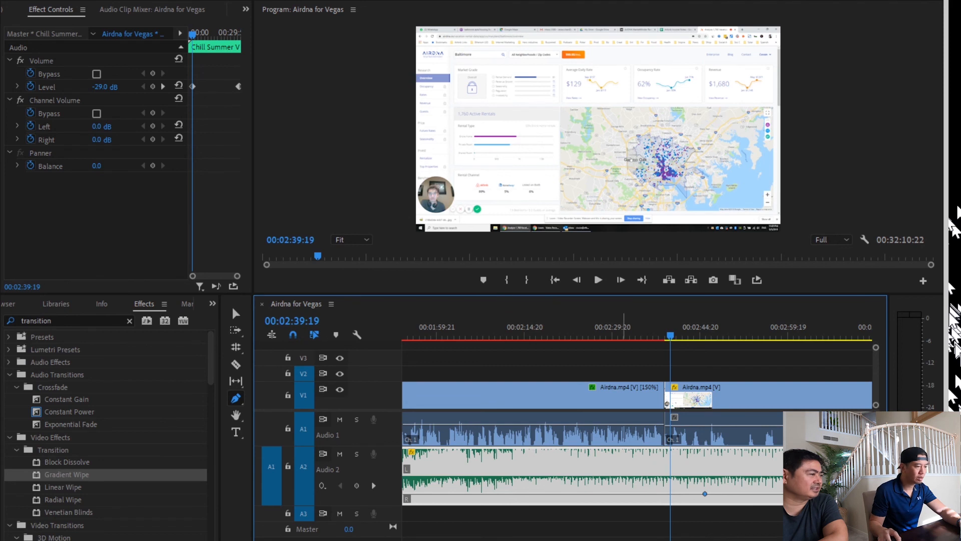
key(space)
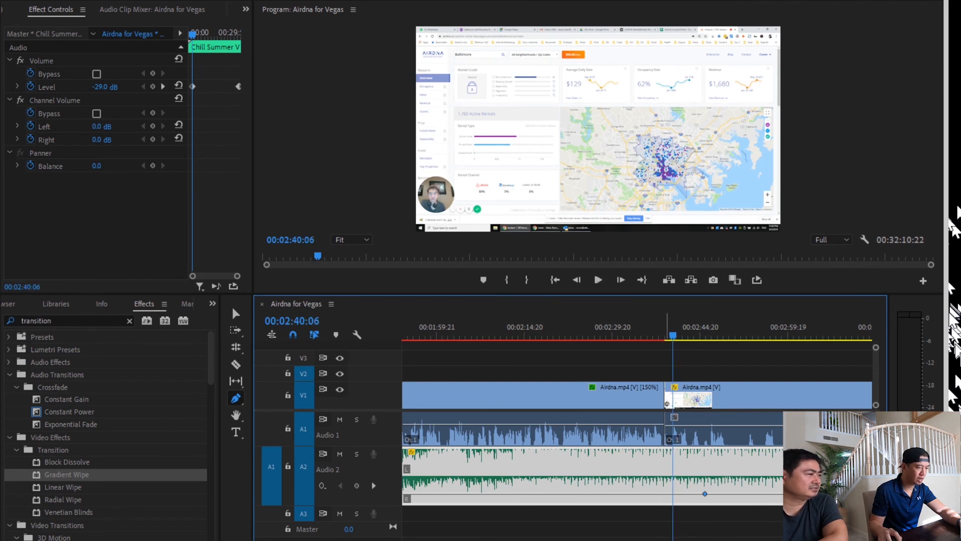